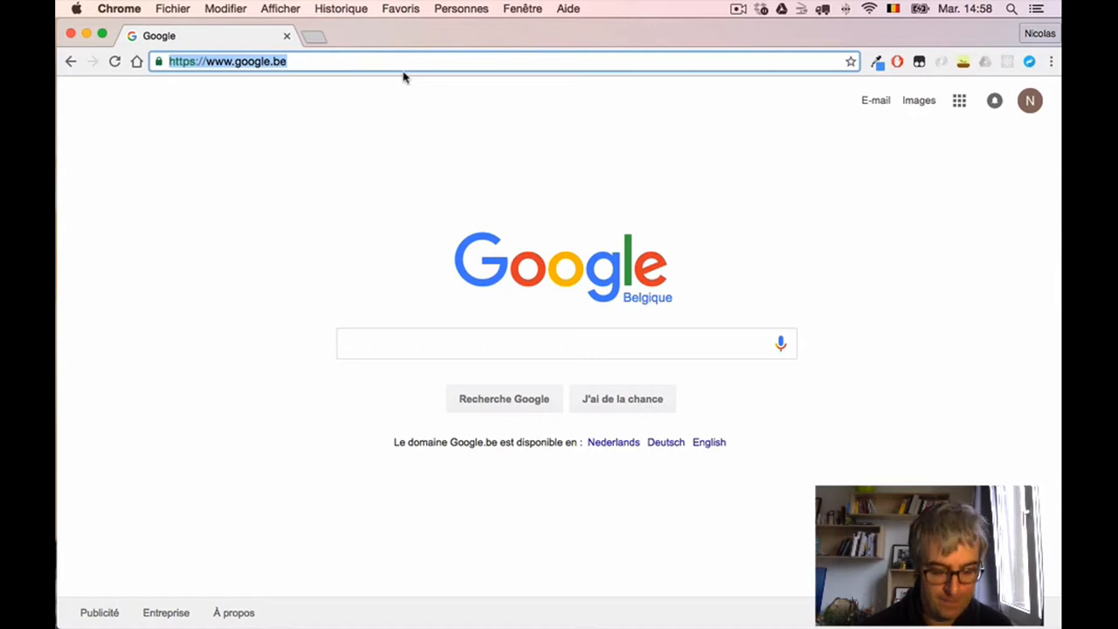
Load the Integrated Publishing Toolkit site at localhost:8080/ipt/
text(localhost:8080/ipt/)
key(Return)
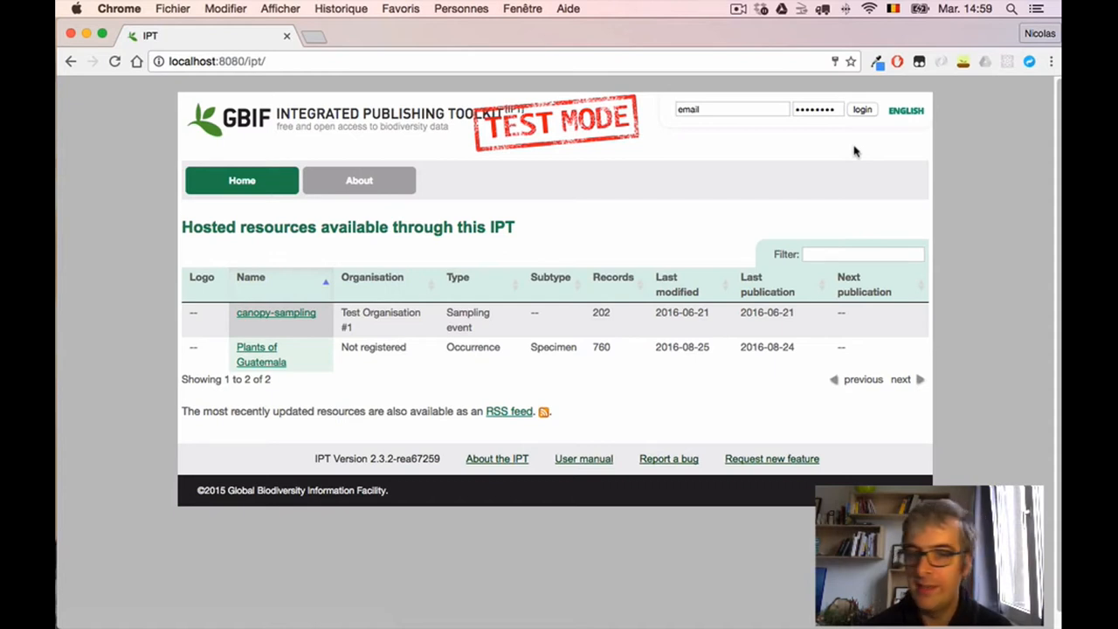
Switch to Word to look over the coverage details in Belgian Coccinellidae metadata.docx, and return to Chrome
key(super+Tab)
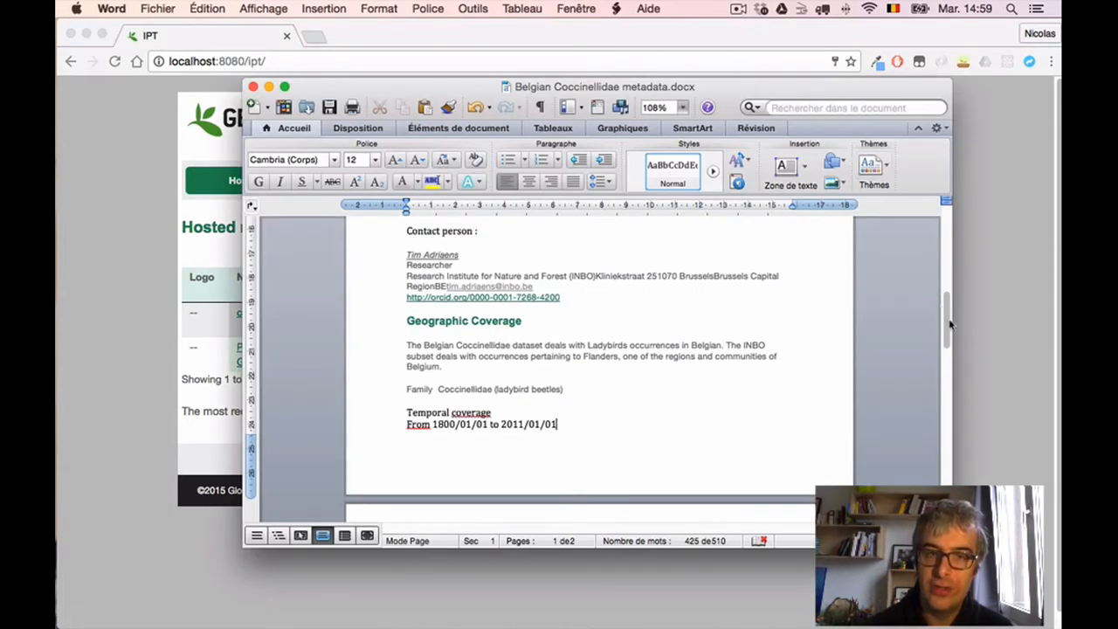
mouse_move(949, 302)
mouse_down()
mouse_move(949, 249)
mouse_move(952, 321)
mouse_up()
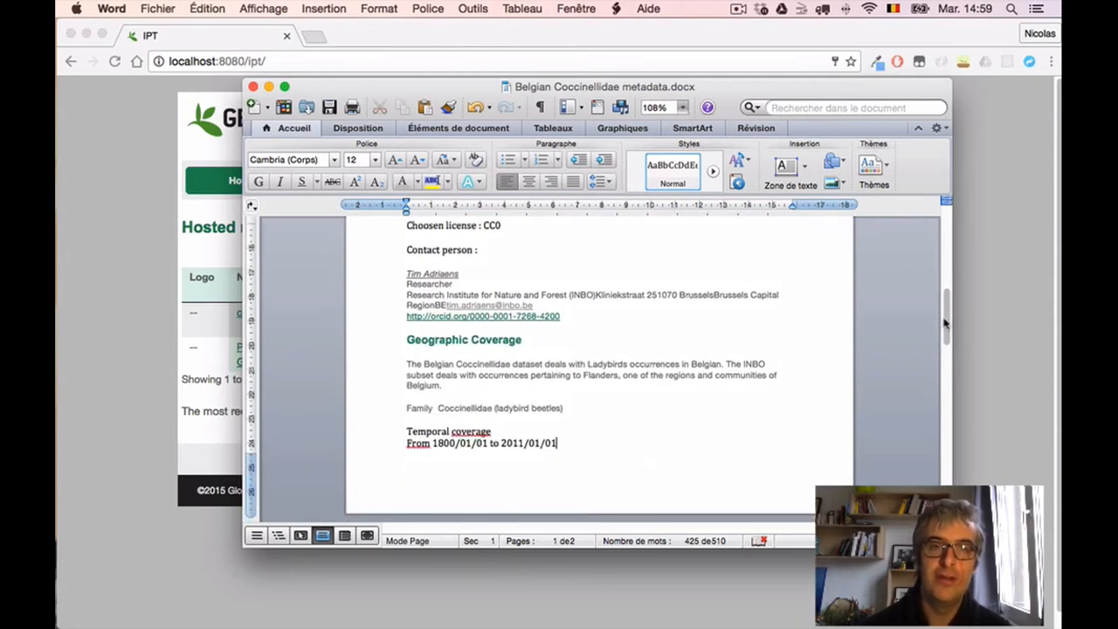
click(786, 36)
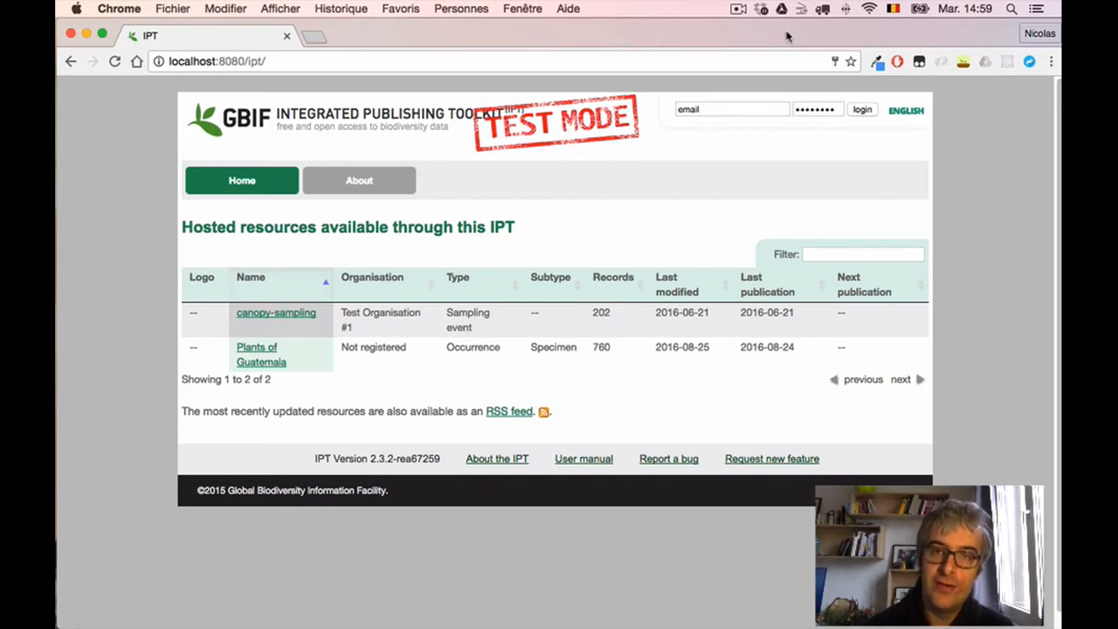
Log in to the IPT with the saved account e-mail and the account password, dismissing the browser's offer to update the stored password
click(759, 106)
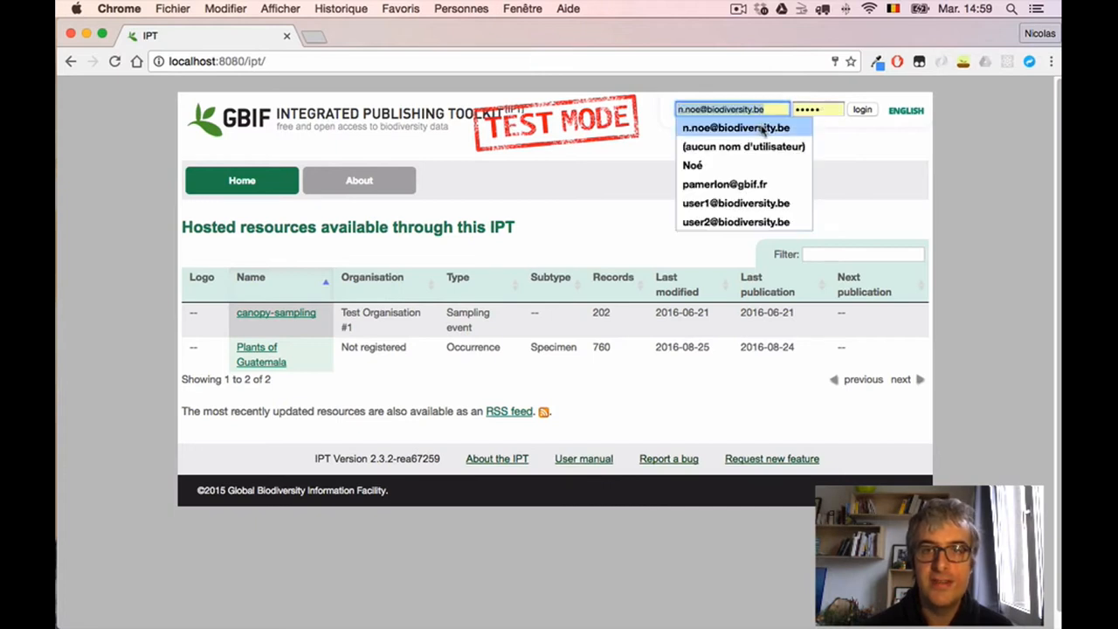
click(762, 128)
click(830, 110)
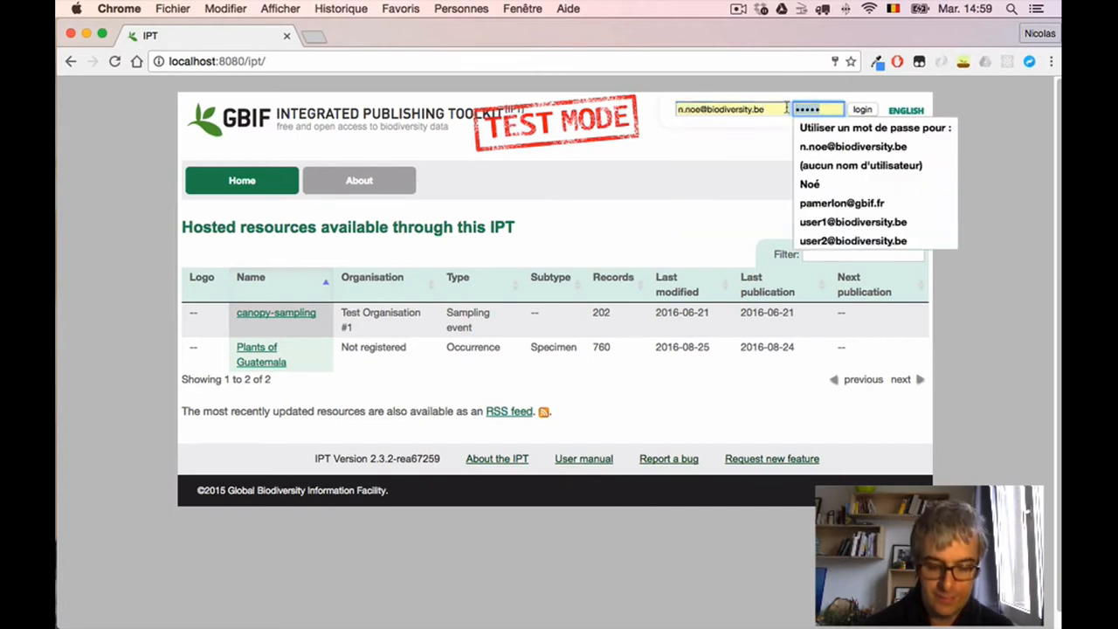
key(BackSpace)
text(••••••)
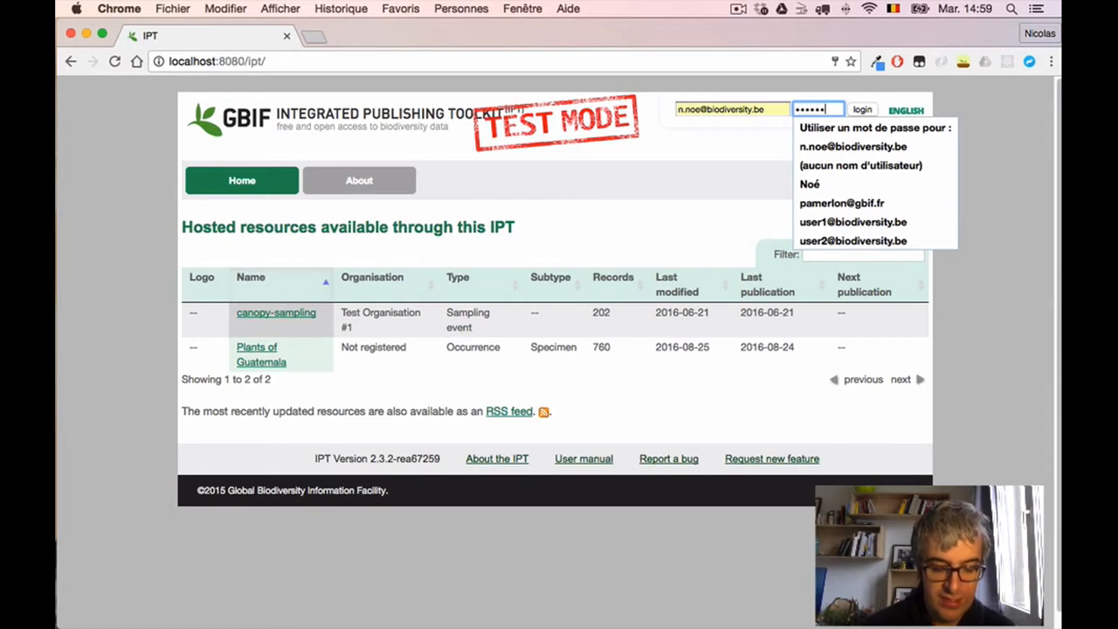
text(•••)
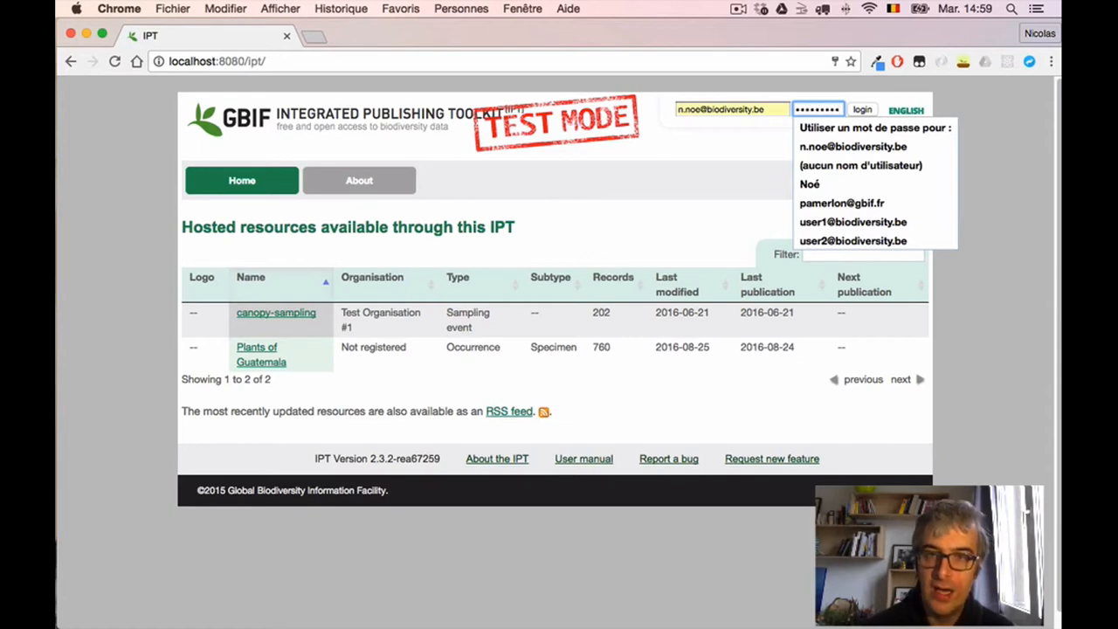
click(859, 110)
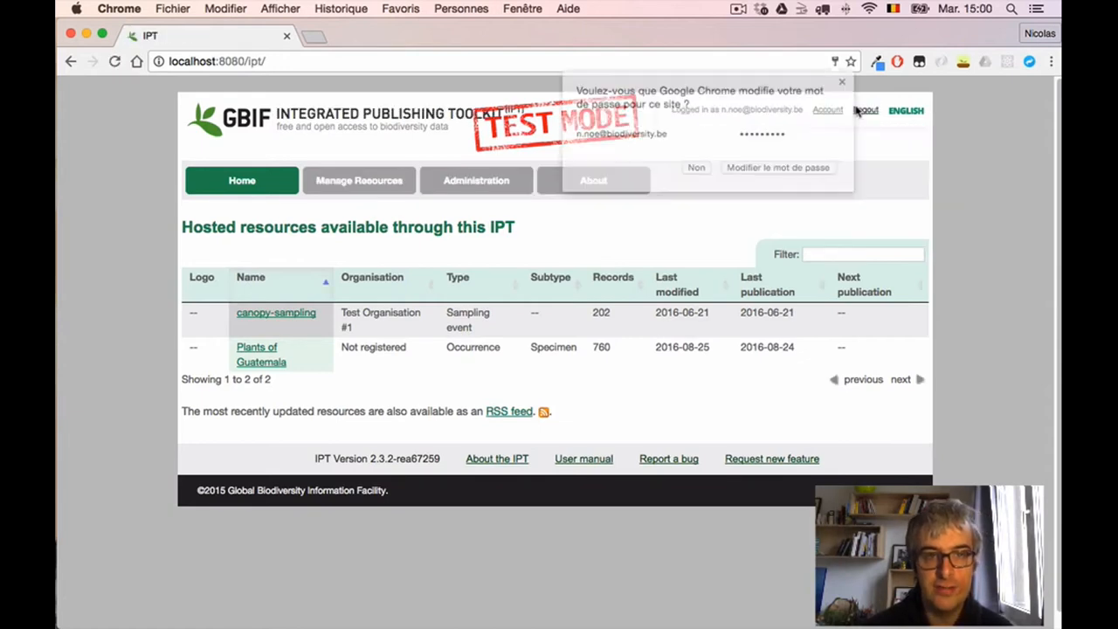
click(842, 87)
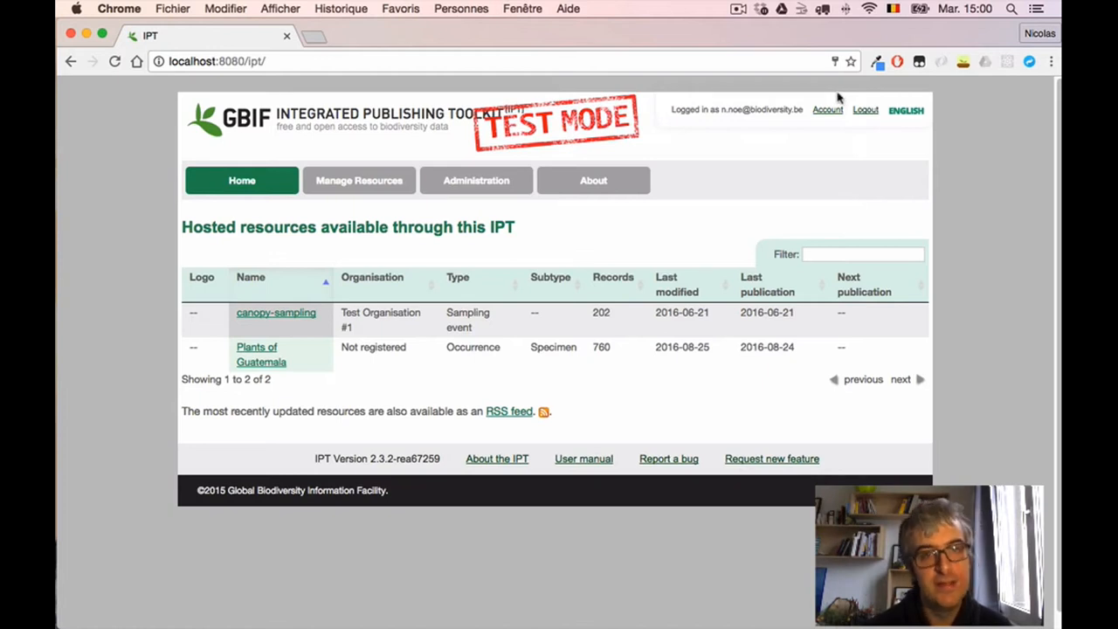
Go to the resource management page and enter Belgian-ladybirds as the new resource's shortname
click(395, 181)
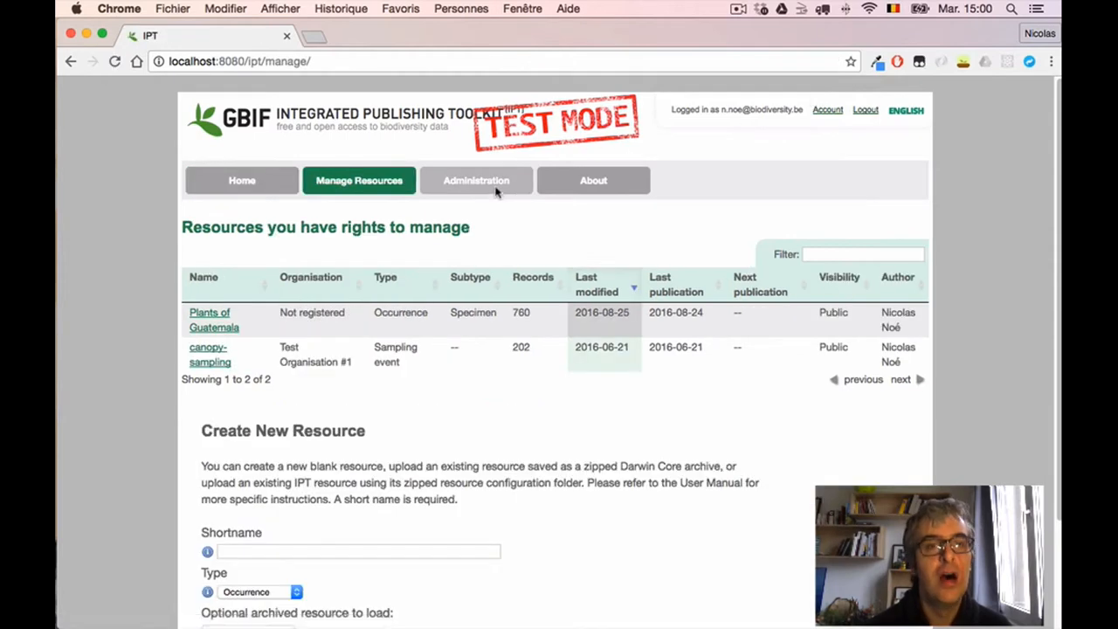
scroll(655, 266, down, 3)
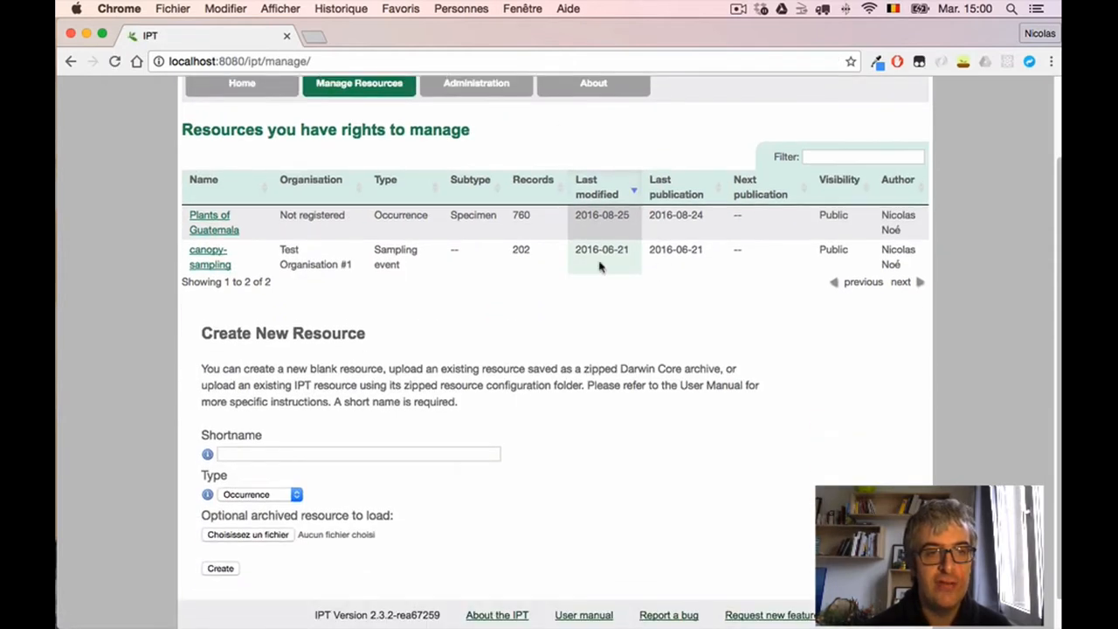
drag(215, 339, 278, 337)
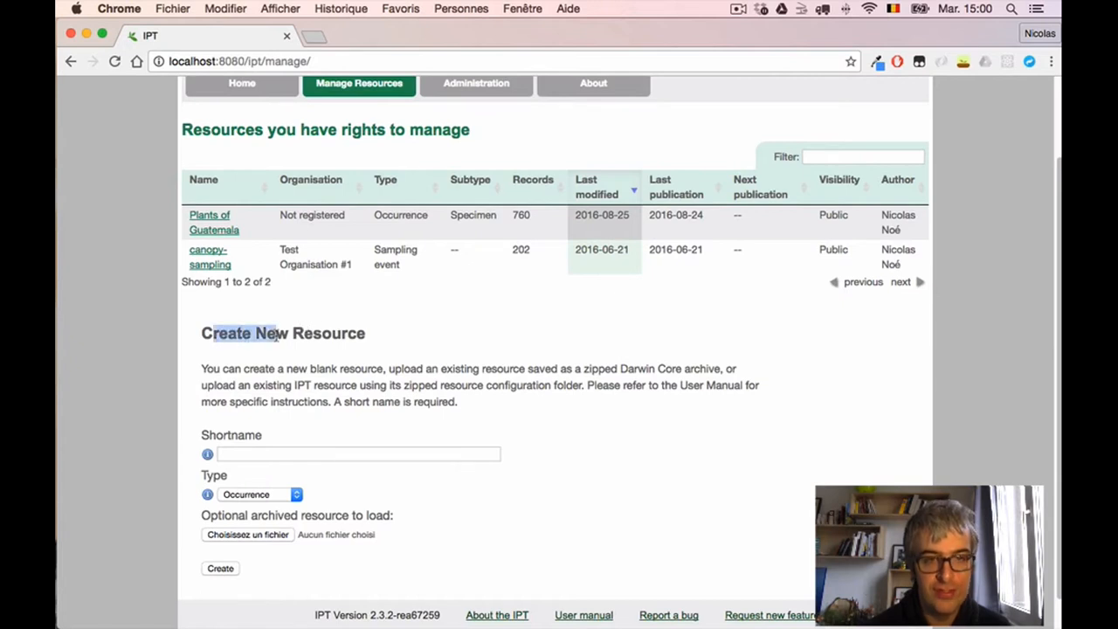
click(451, 347)
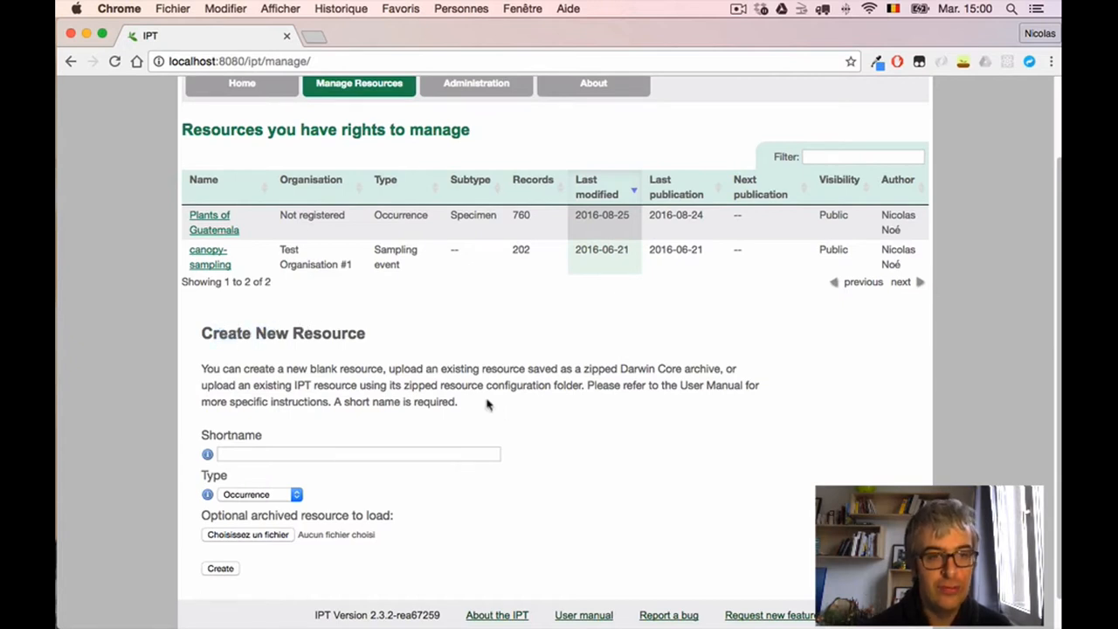
scroll(489, 408, down, 1)
click(407, 418)
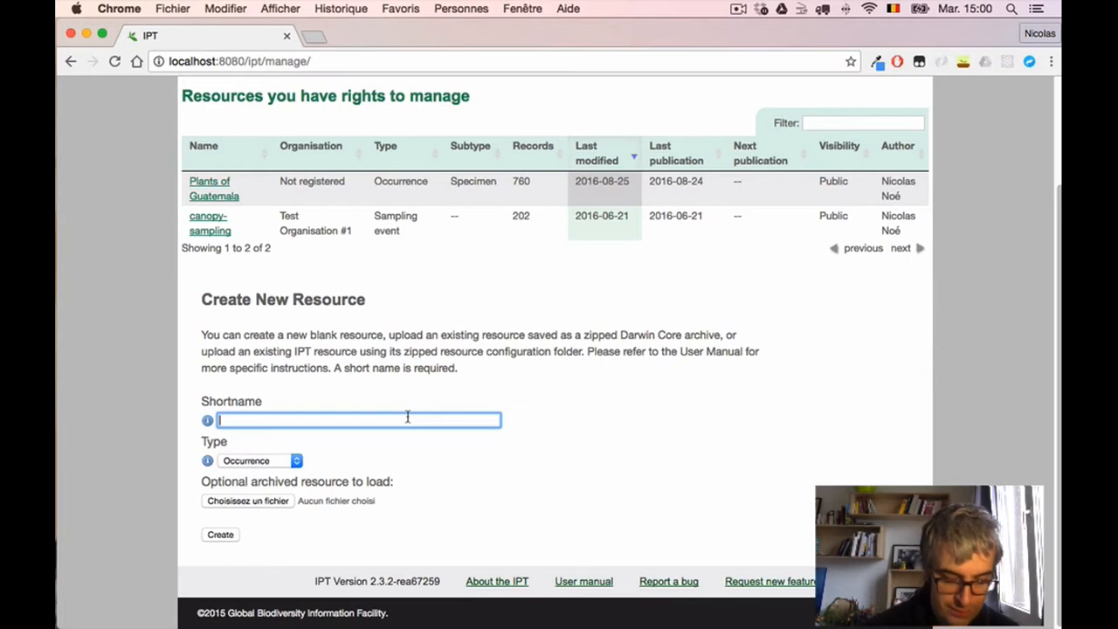
text(Be)
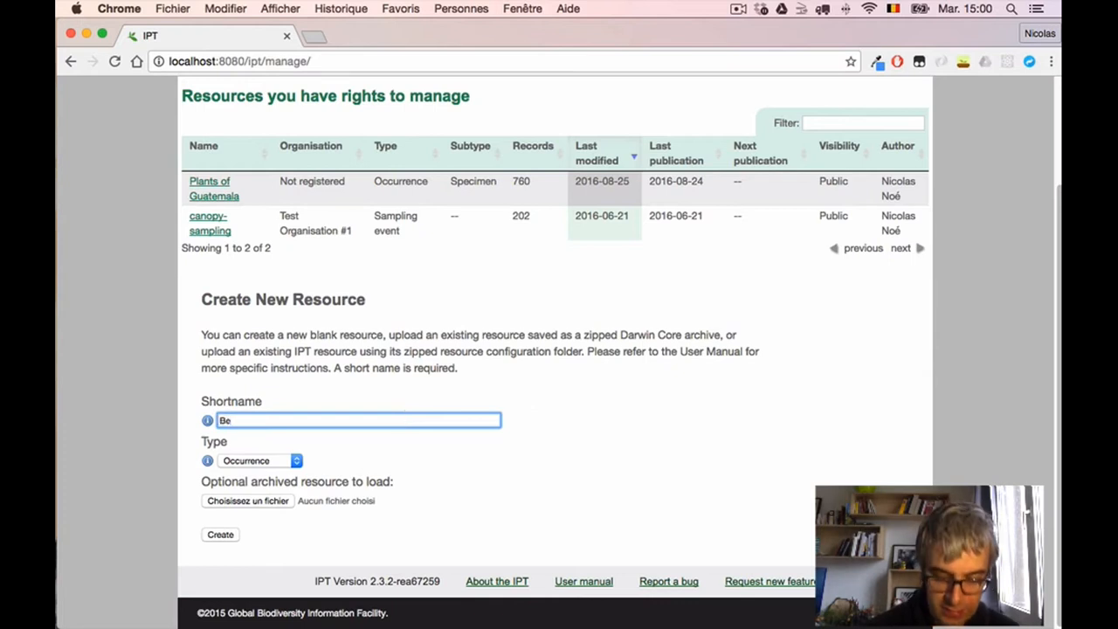
text(lgian)
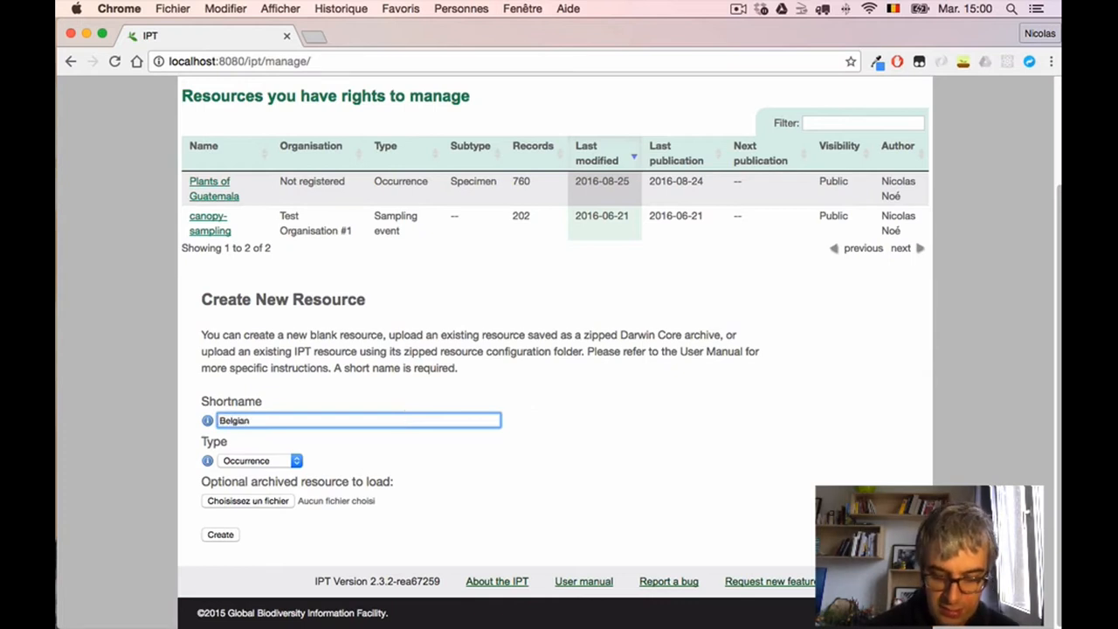
text(-ladyb)
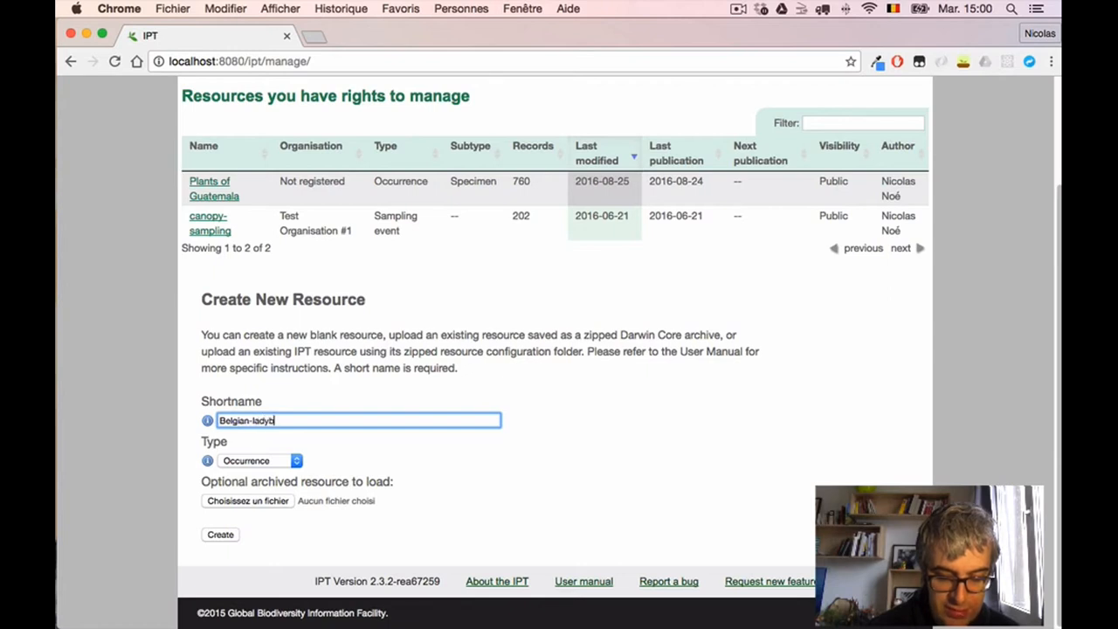
text(irds)
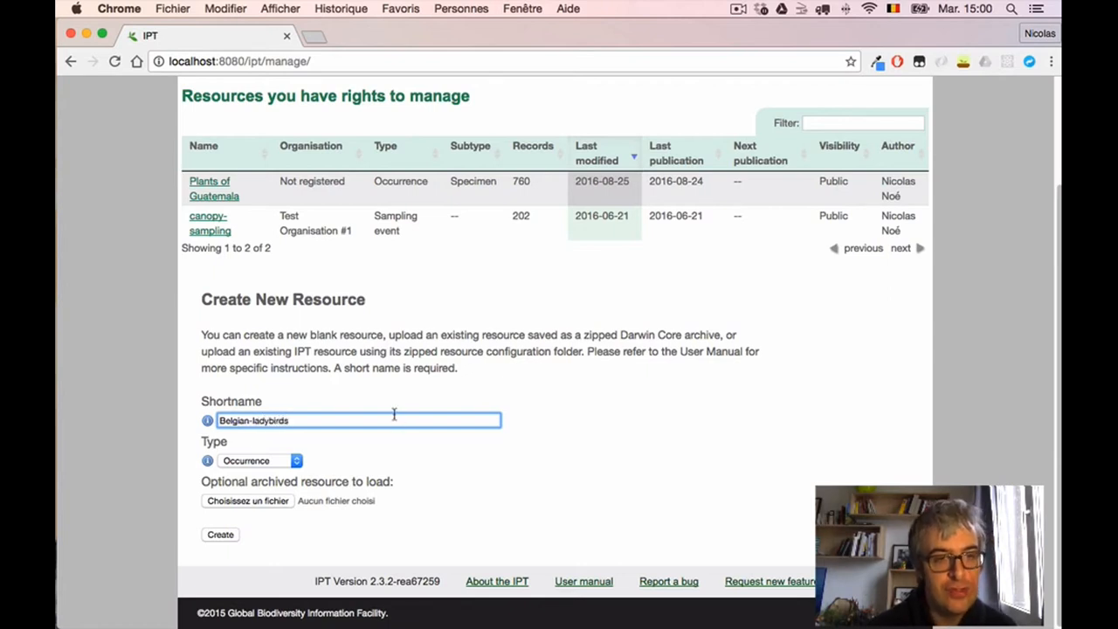
Set the new resource's type to Metadata-only and create it
click(252, 461)
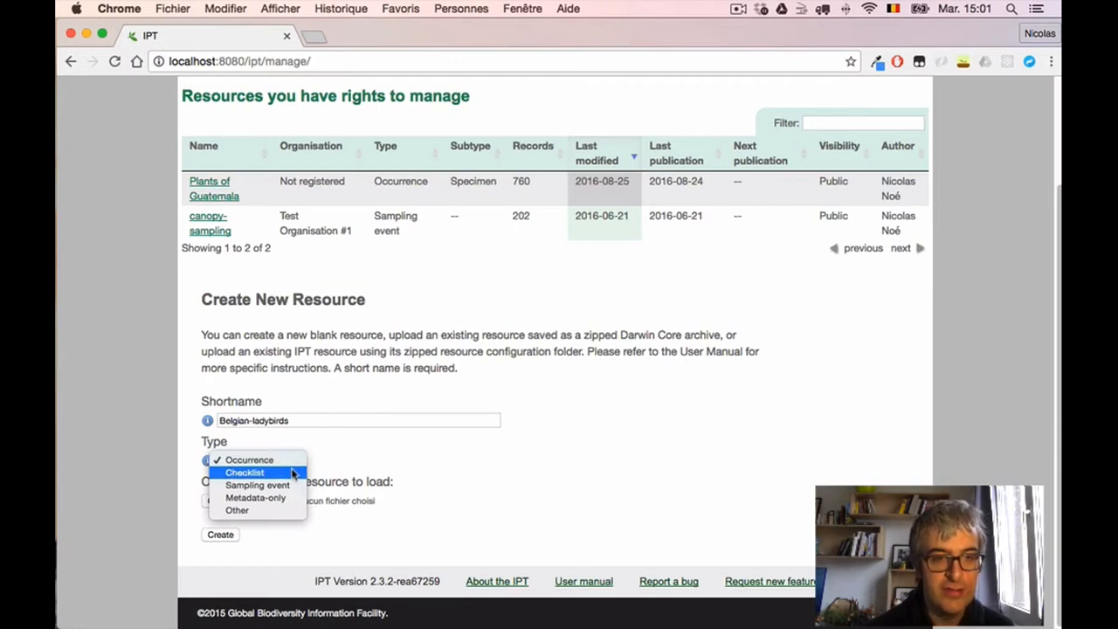
key(Escape)
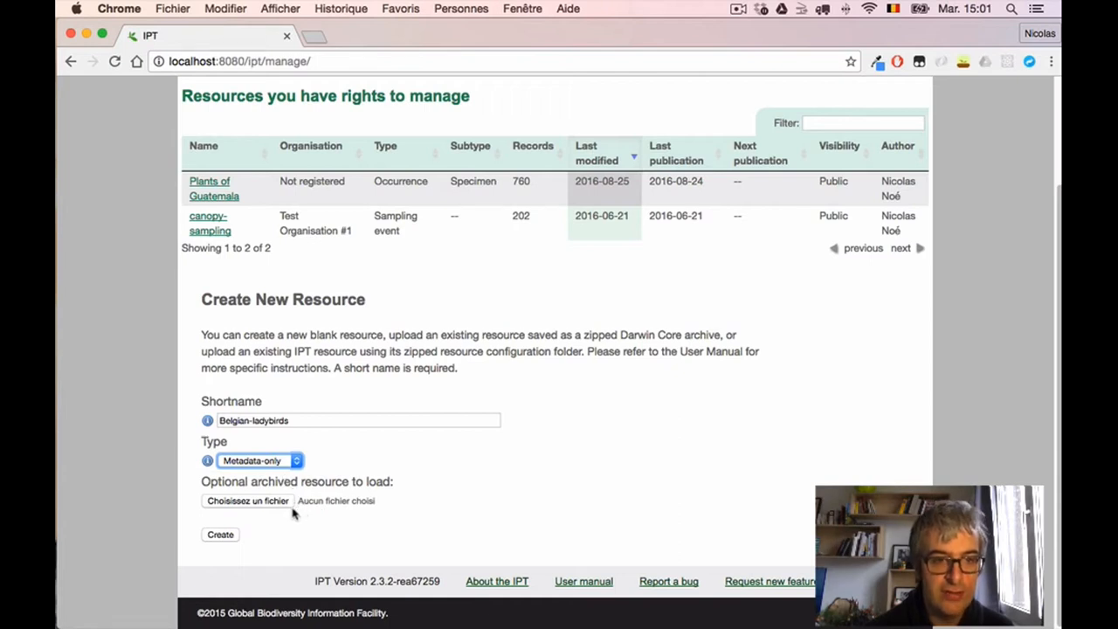
click(226, 535)
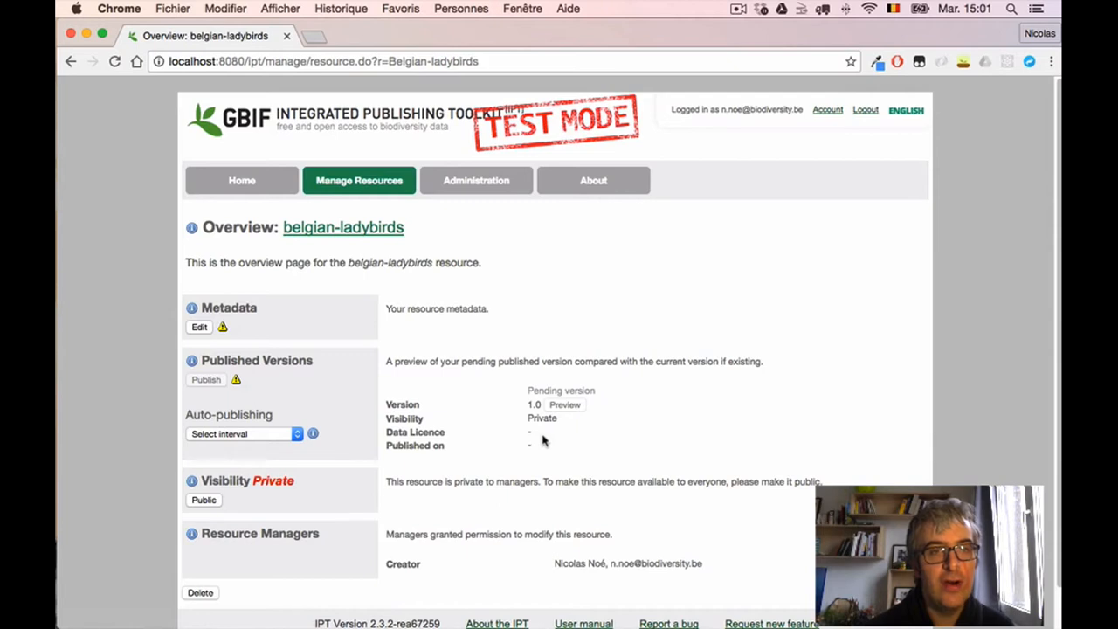
Review the belgian-ladybirds overview page and open the resource's metadata for editing
scroll(542, 441, down, 1)
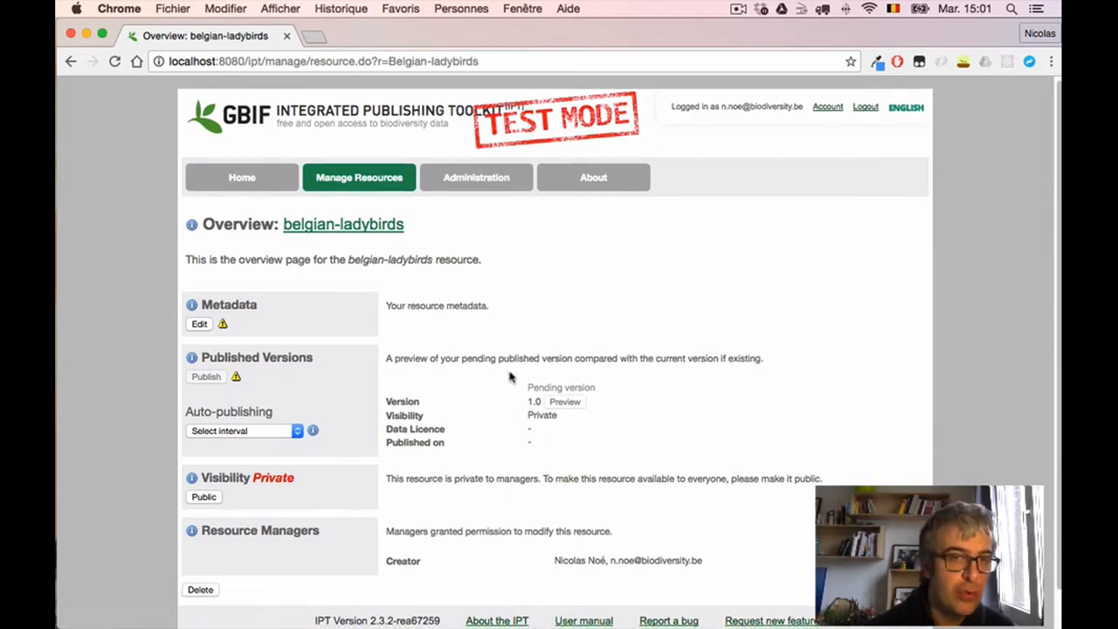
scroll(651, 400, down, 1)
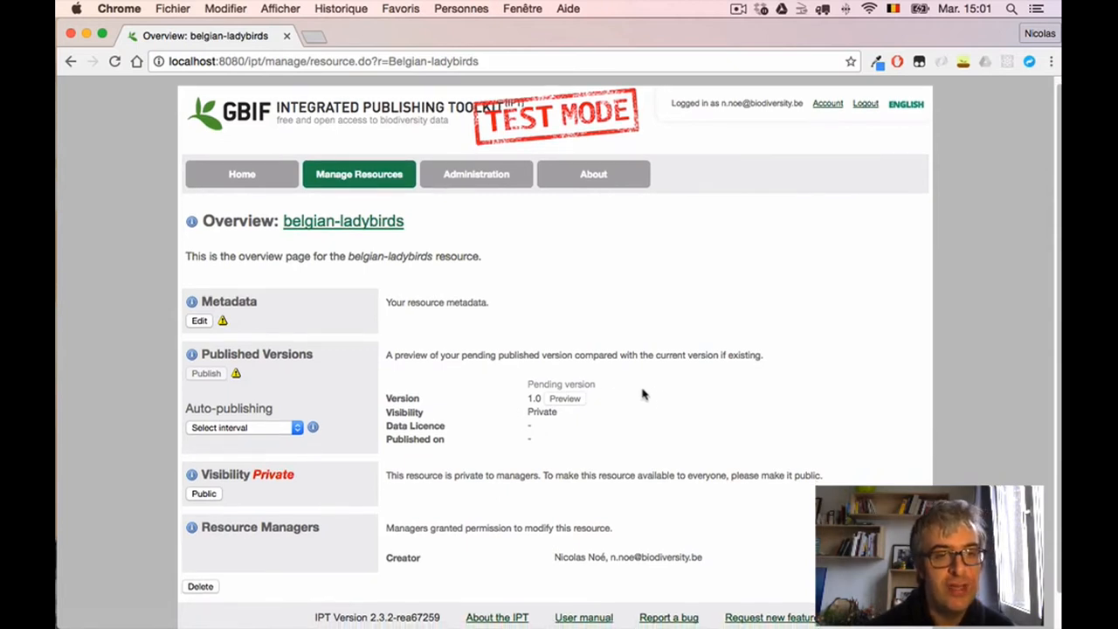
scroll(657, 402, down, 3)
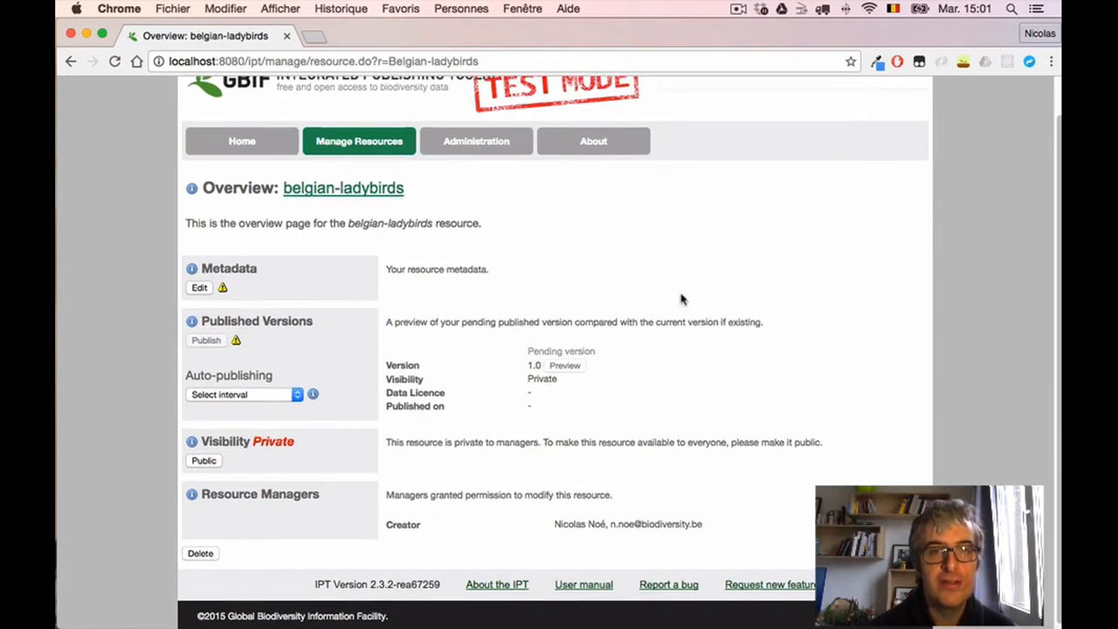
scroll(683, 300, up, 1)
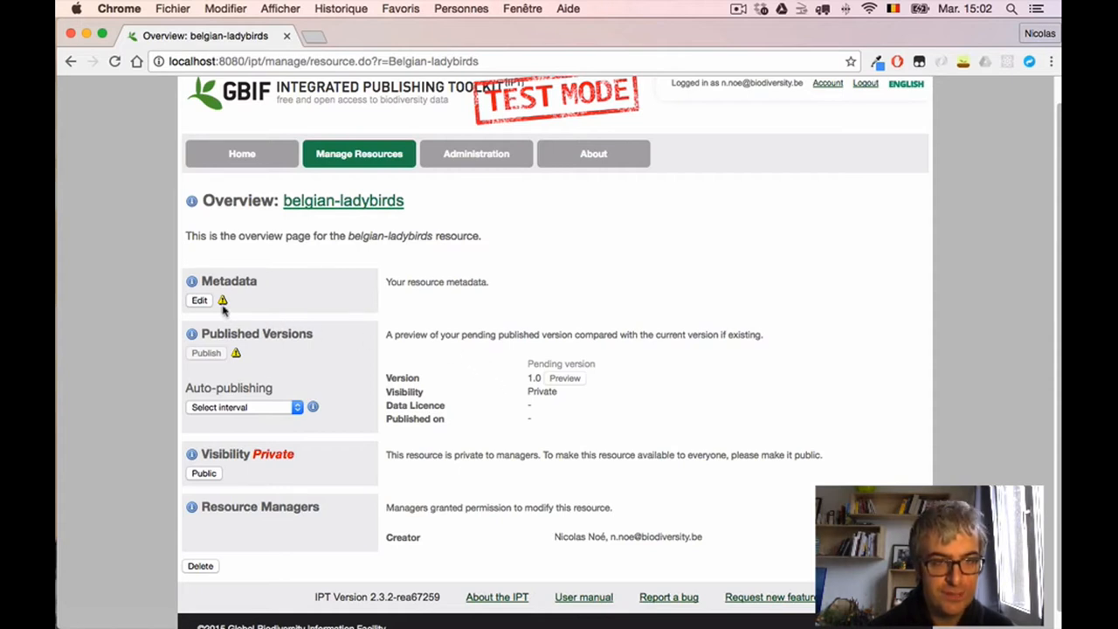
mouse_move(223, 301)
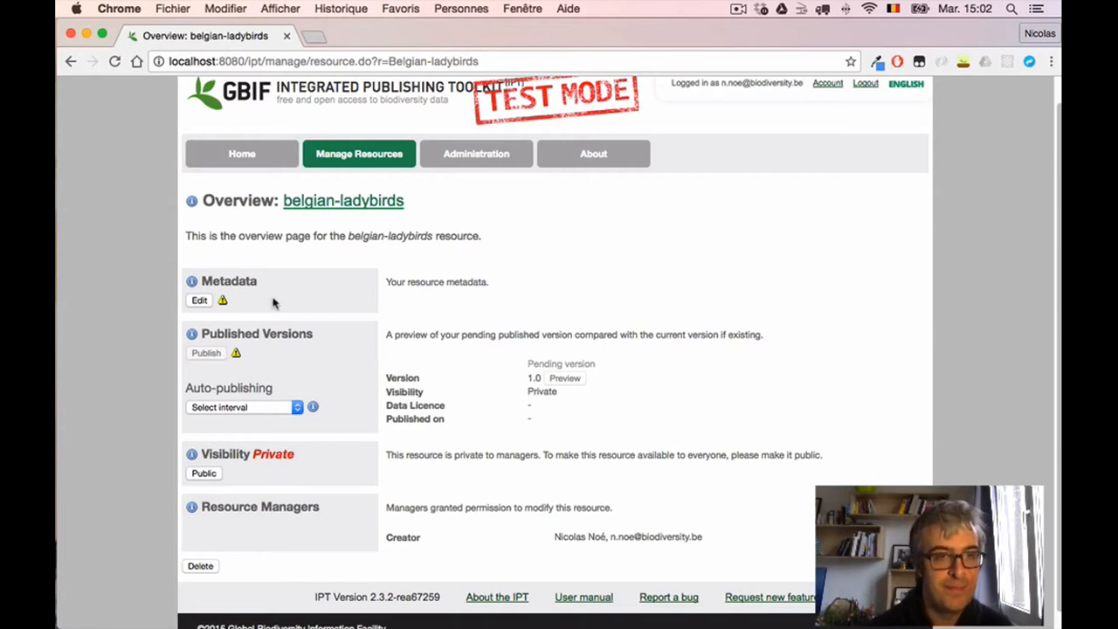
click(199, 301)
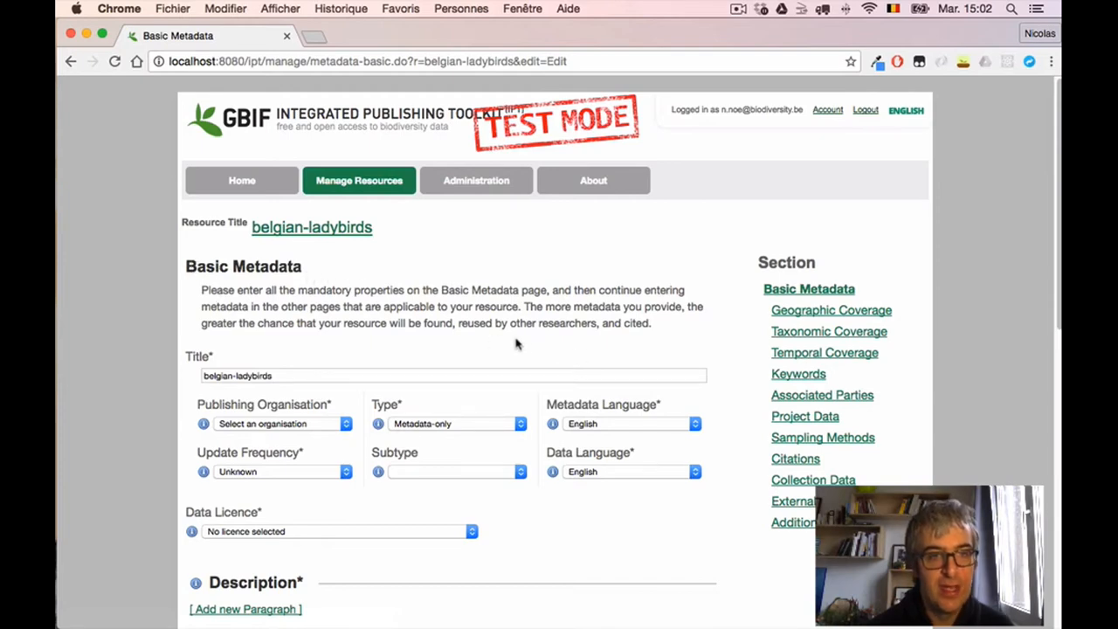
Look through the Basic Metadata form, from the title and licence fields to the metadata provider details
scroll(417, 361, down, 1)
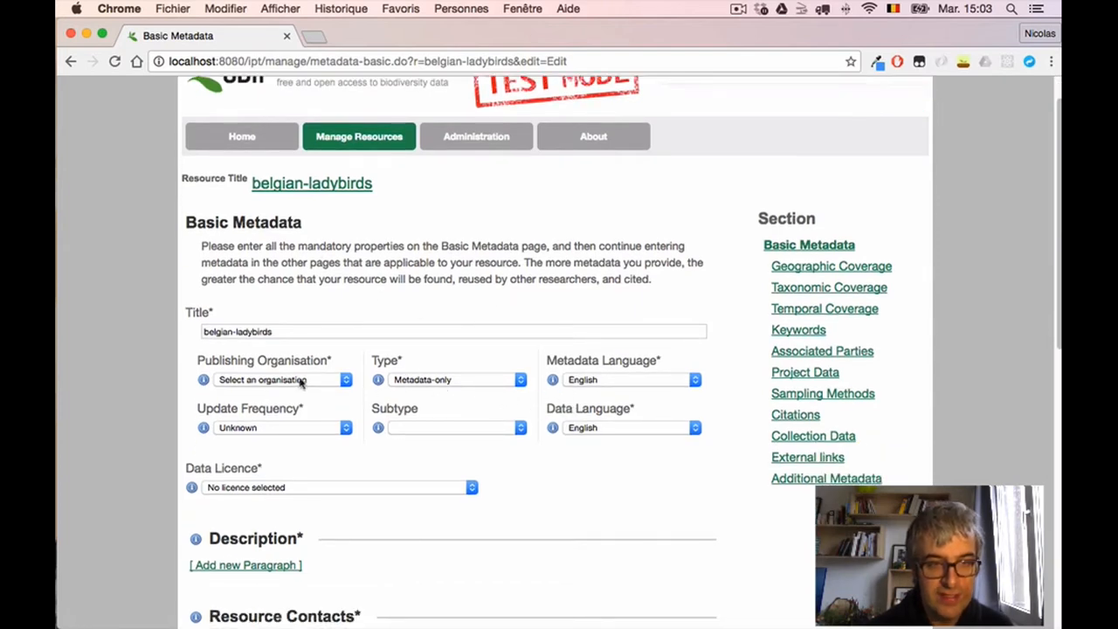
scroll(663, 407, down, 4)
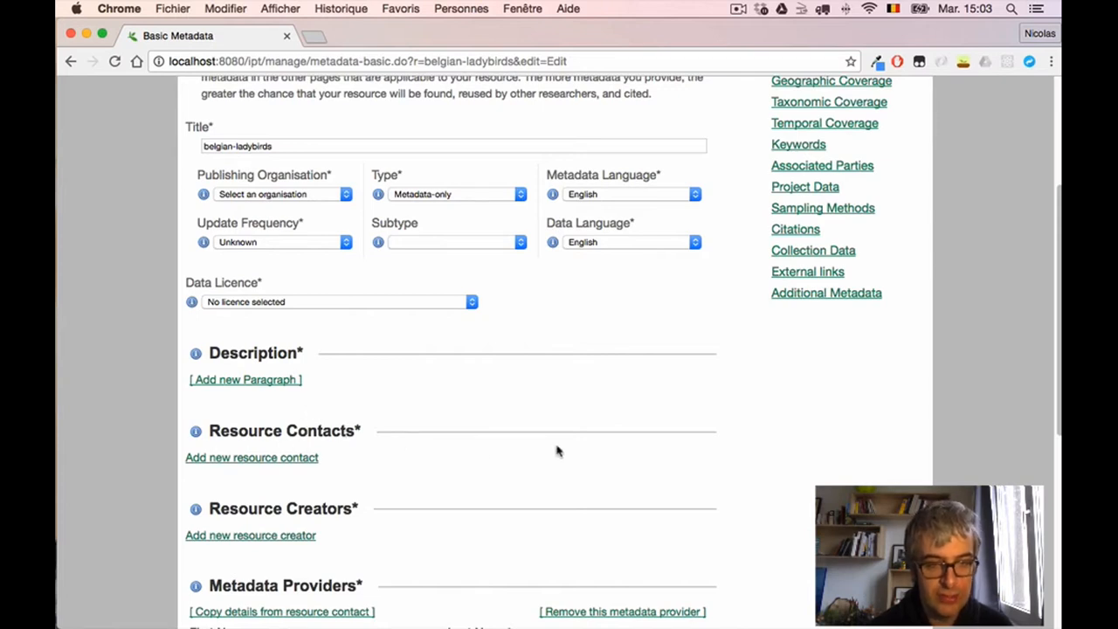
scroll(557, 452, down, 1)
scroll(559, 452, down, 2)
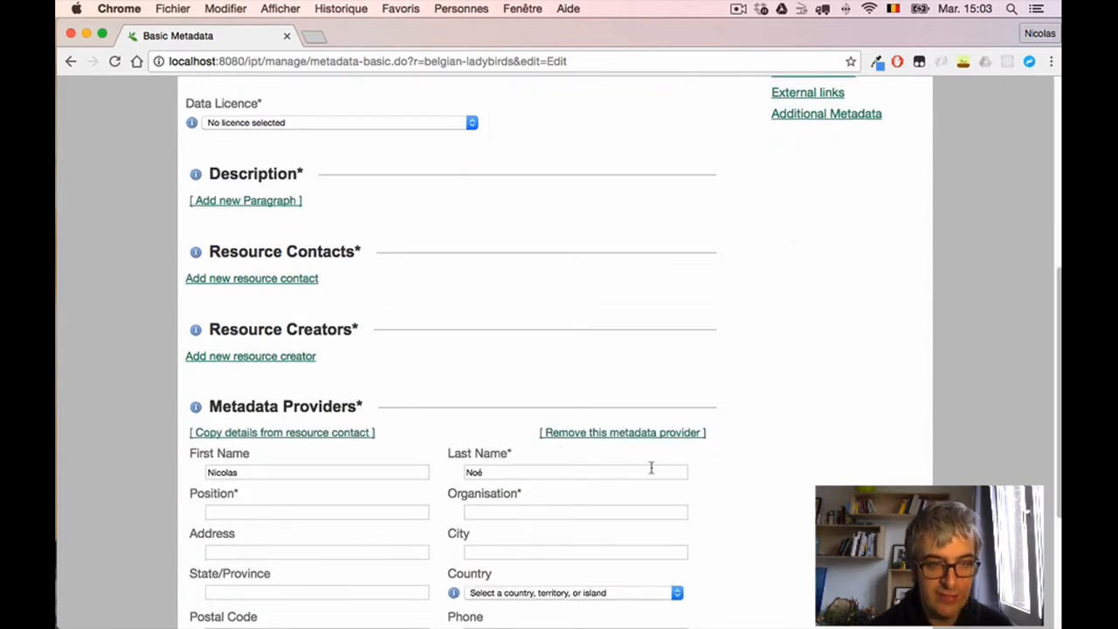
scroll(655, 467, down, 4)
scroll(626, 463, up, 5)
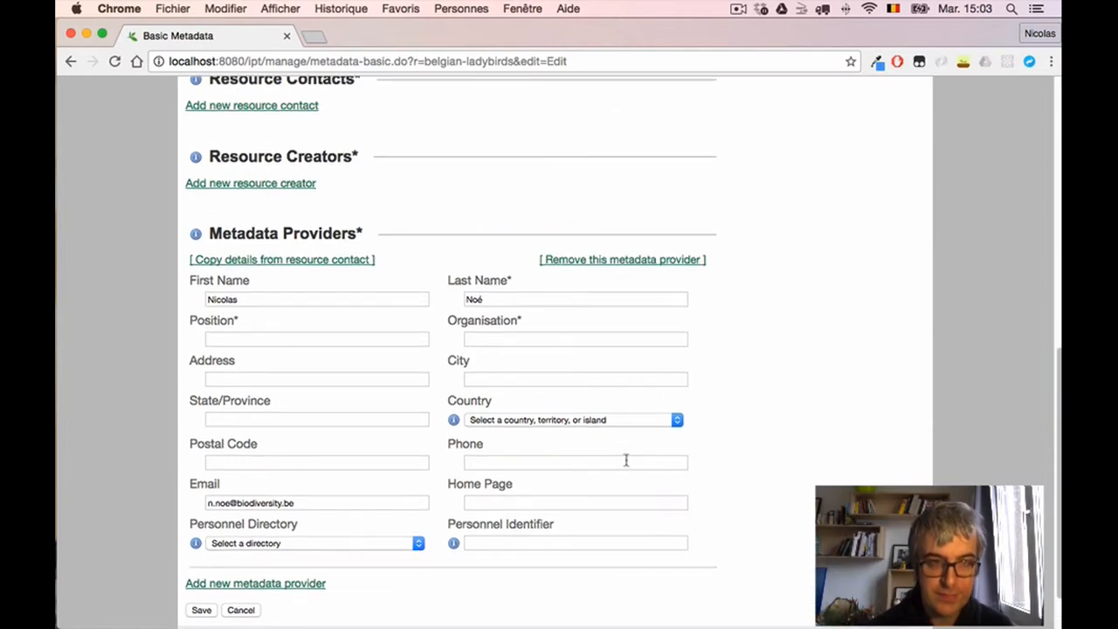
scroll(621, 461, up, 6)
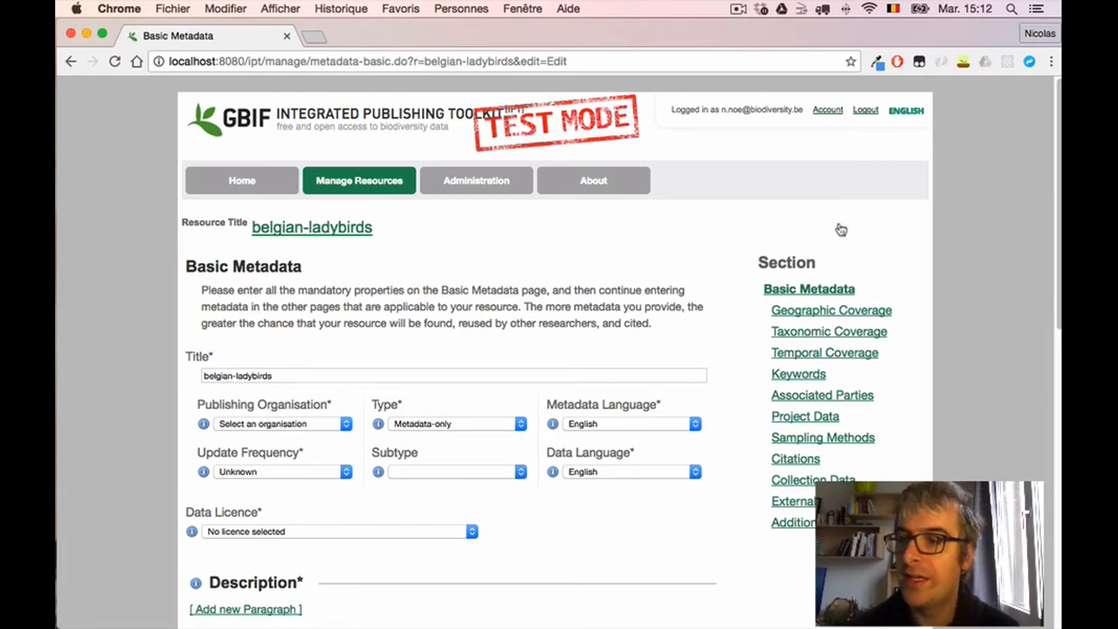
Switch to Word, go to the start of Belgian Coccinellidae metadata.docx and move its window clear of the form's title, then return to Chrome
key(super+Tab)
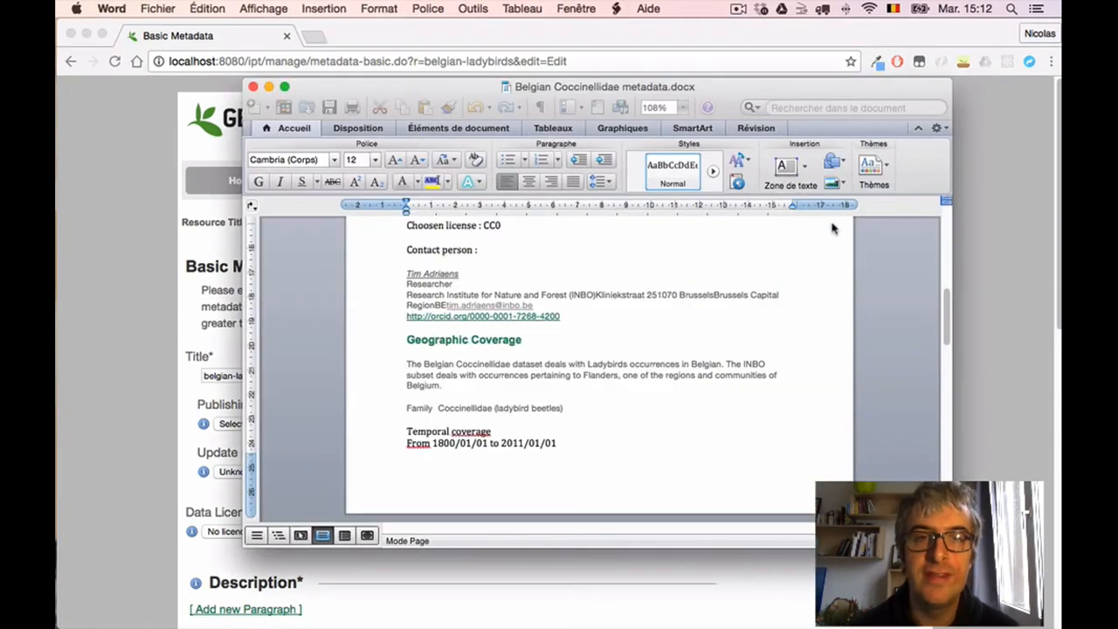
drag(562, 84, 563, 133)
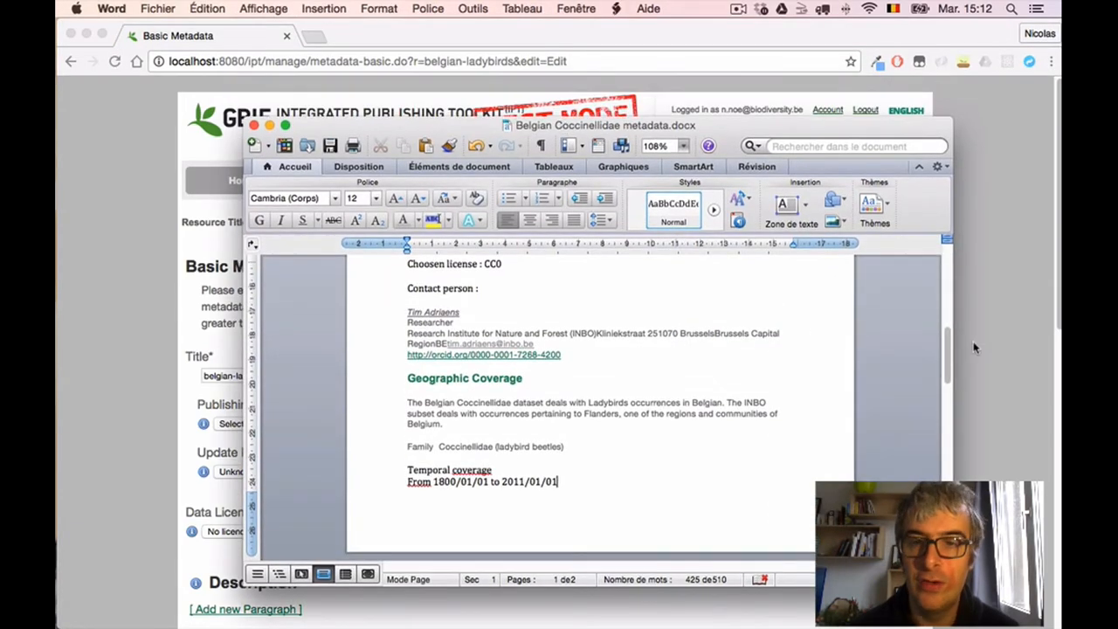
drag(952, 350, 953, 264)
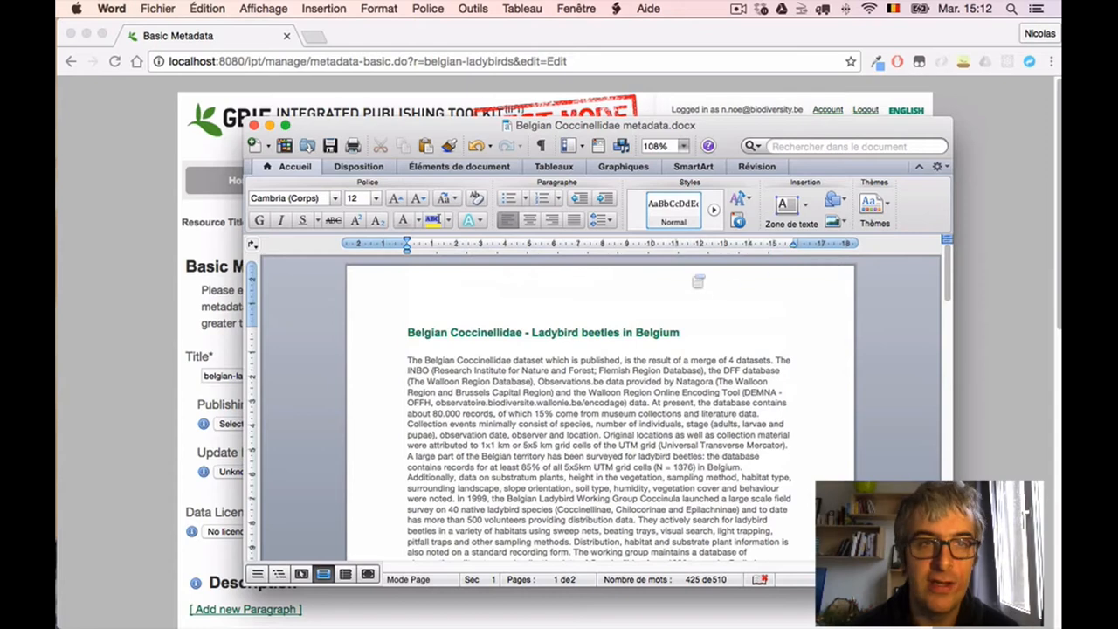
drag(455, 128, 646, 138)
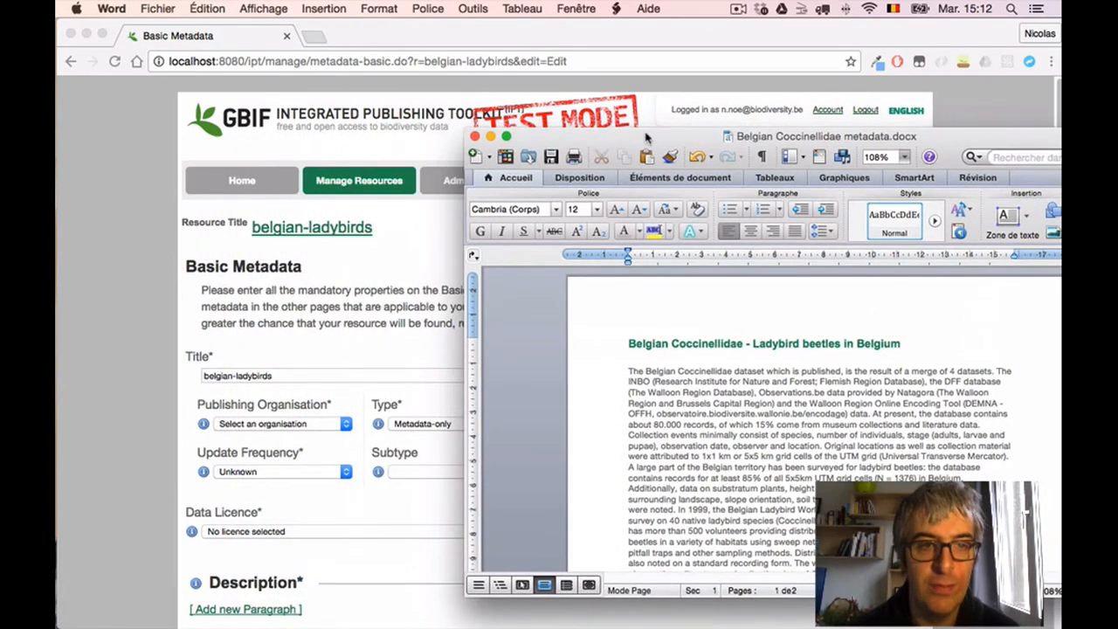
click(358, 339)
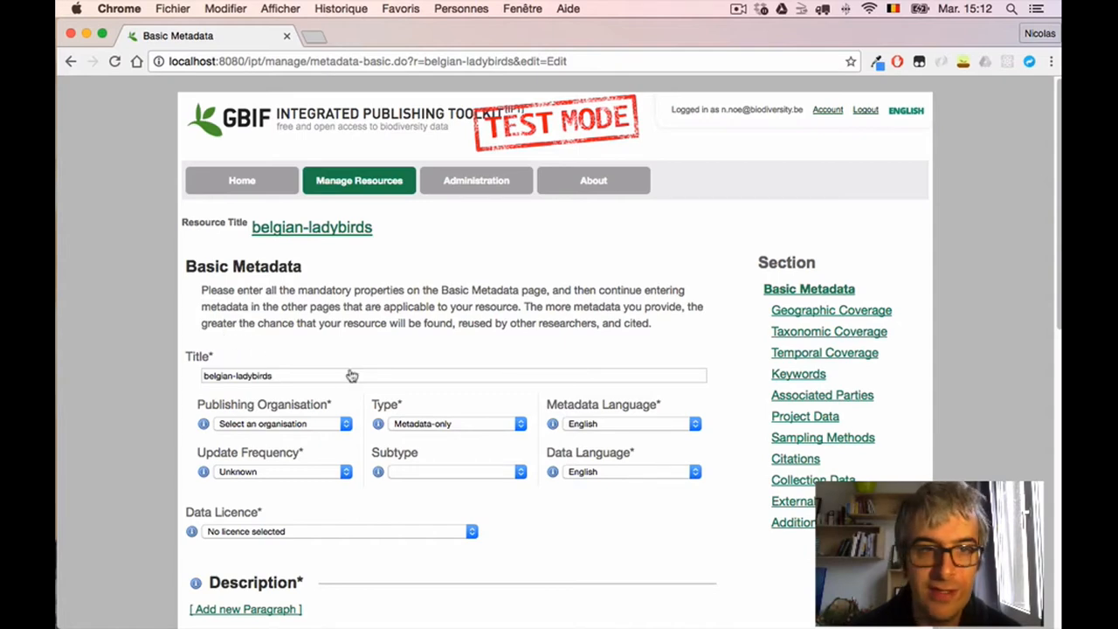
Replace the resource title with the Word document's heading, "Belgian Coccinellidae - Ladybird beetles in Belgium"
key(super+Tab)
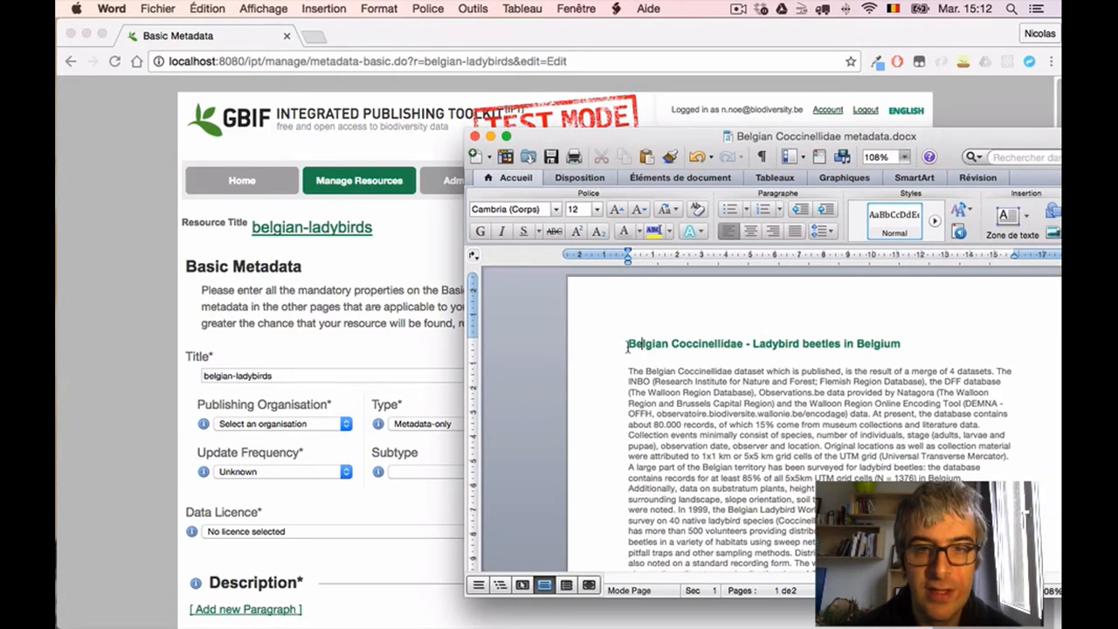
drag(627, 346, 899, 343)
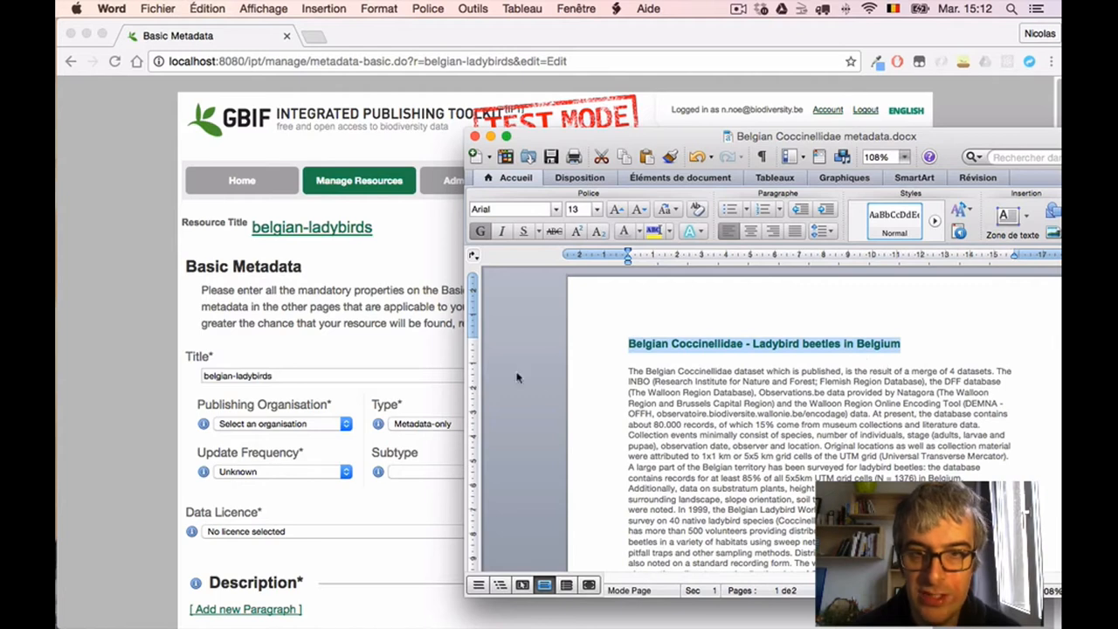
click(339, 383)
click(348, 375)
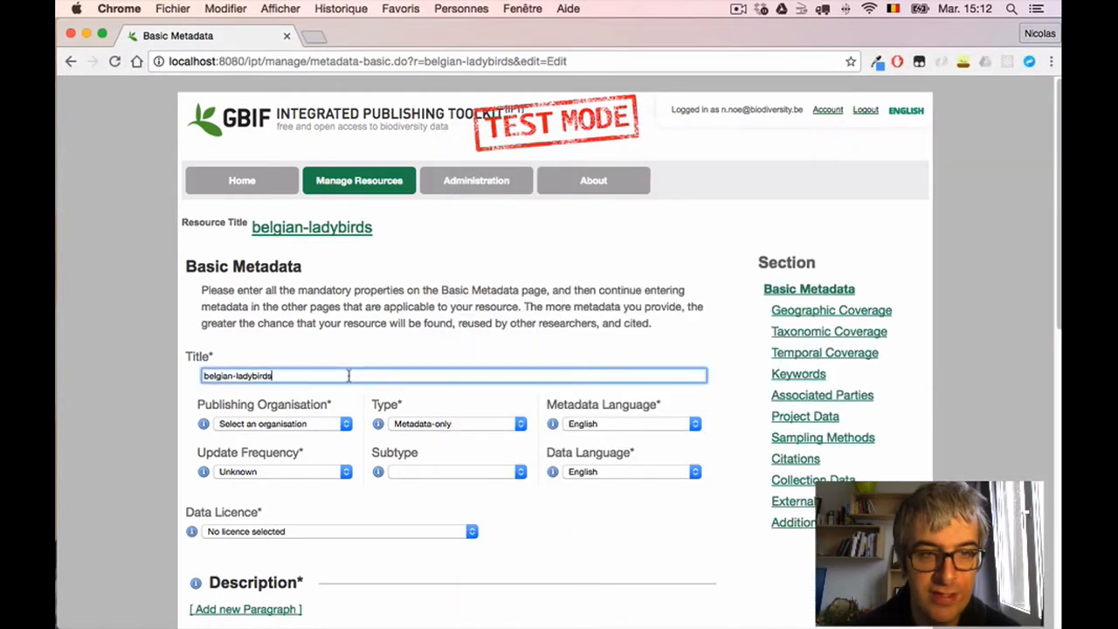
drag(265, 375, 183, 376)
text(Belgian Coccinellidae - Ladybird beetles in Belgium)
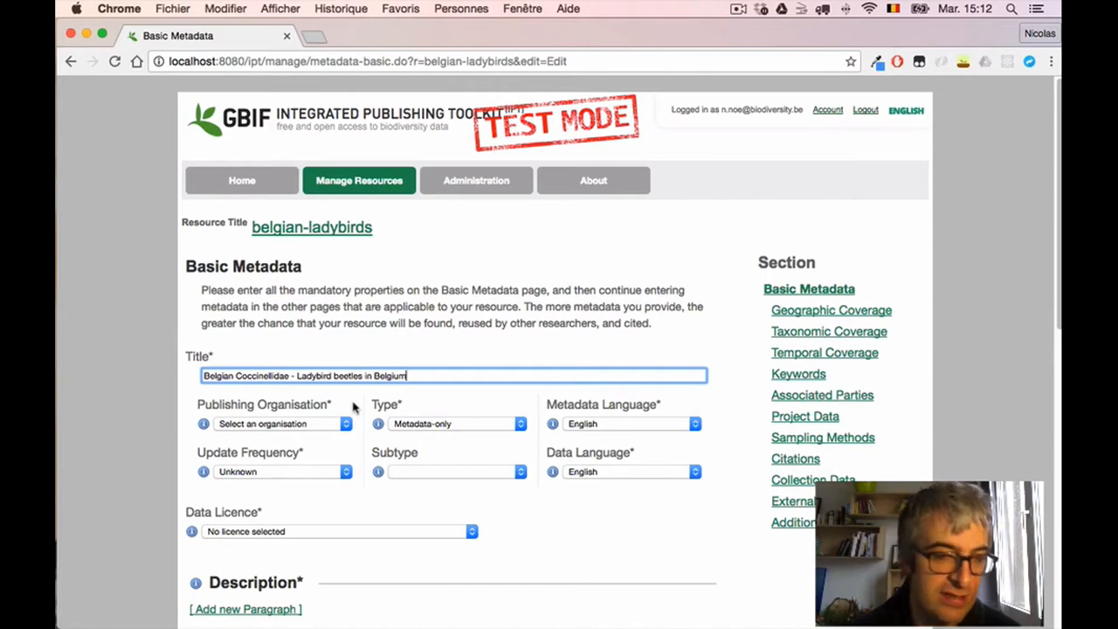
Set the publishing organisation to Test Organisation #1 and keep Metadata-only as the resource type
click(346, 425)
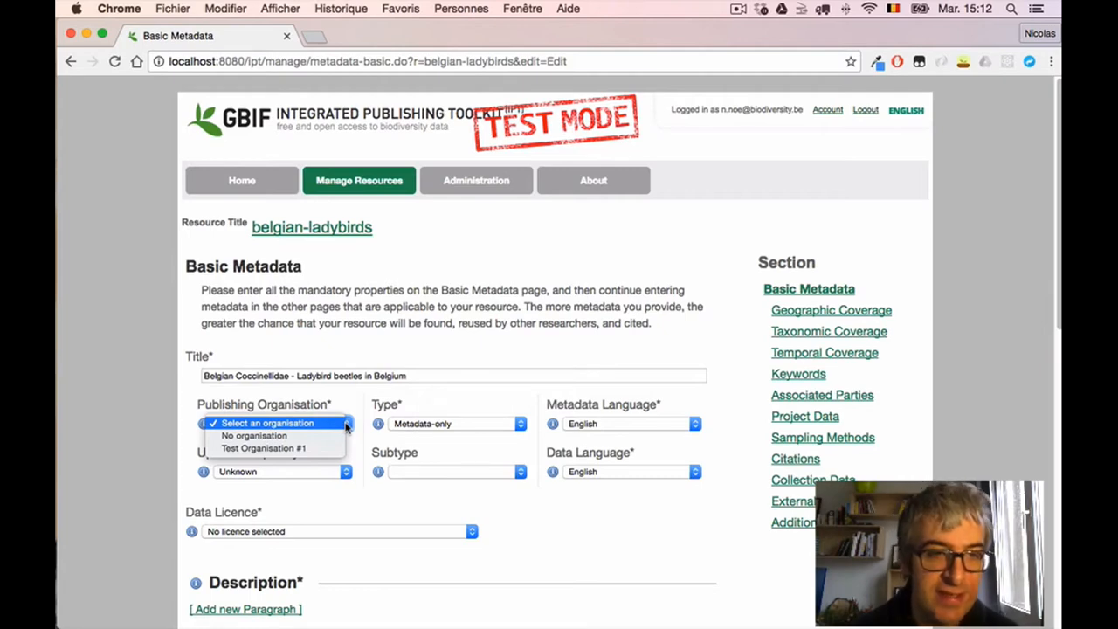
click(332, 449)
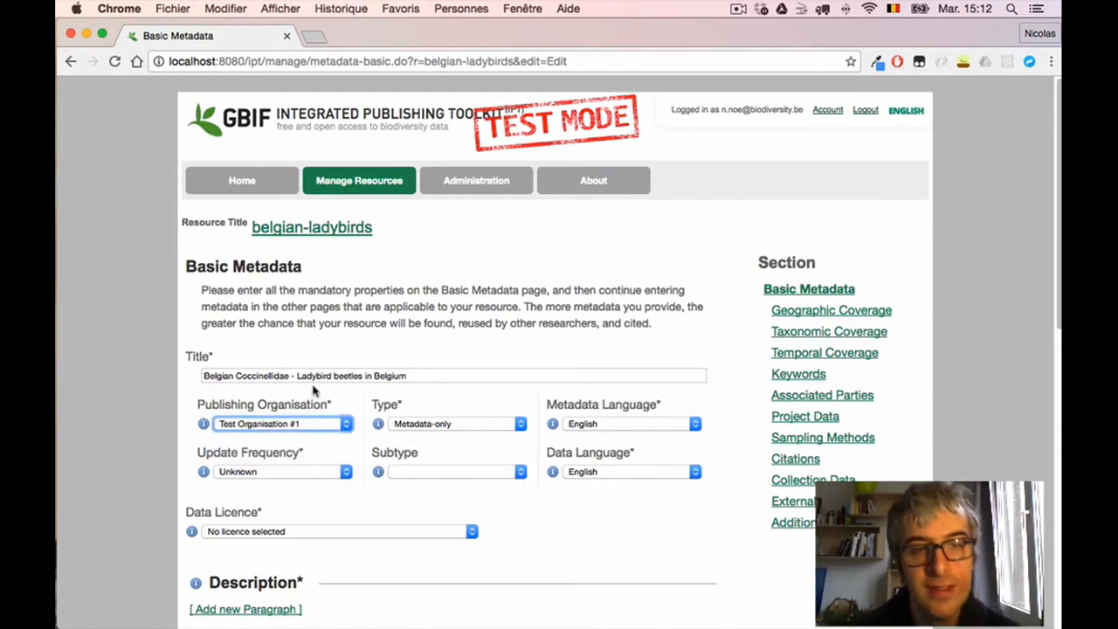
click(445, 424)
click(447, 424)
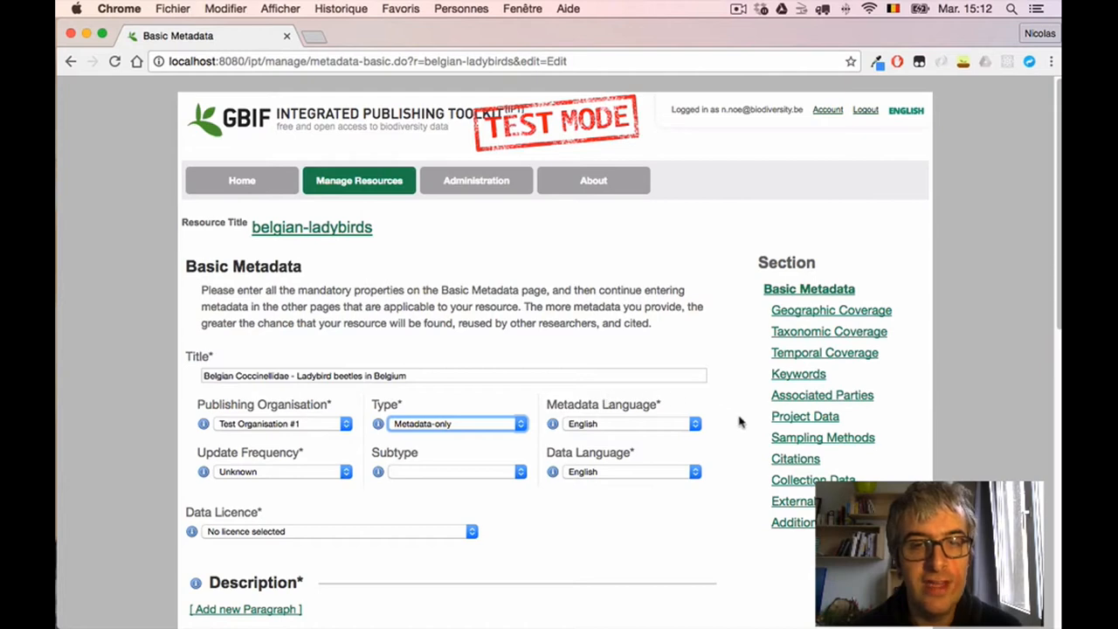
Keep English as the metadata language and Unknown as the update frequency
scroll(720, 421, down, 2)
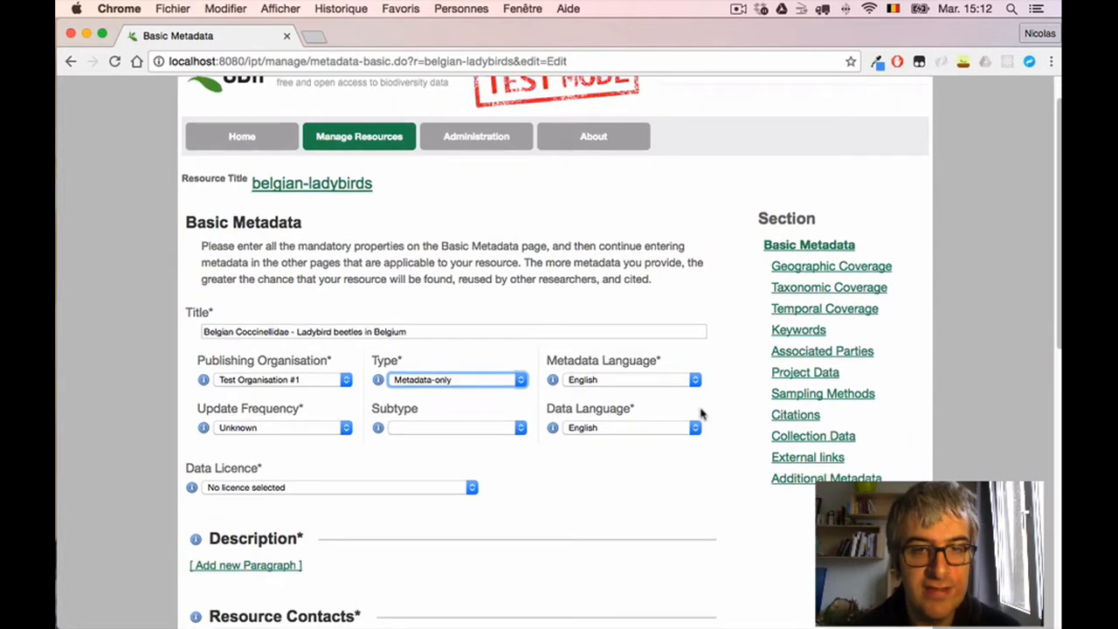
click(610, 381)
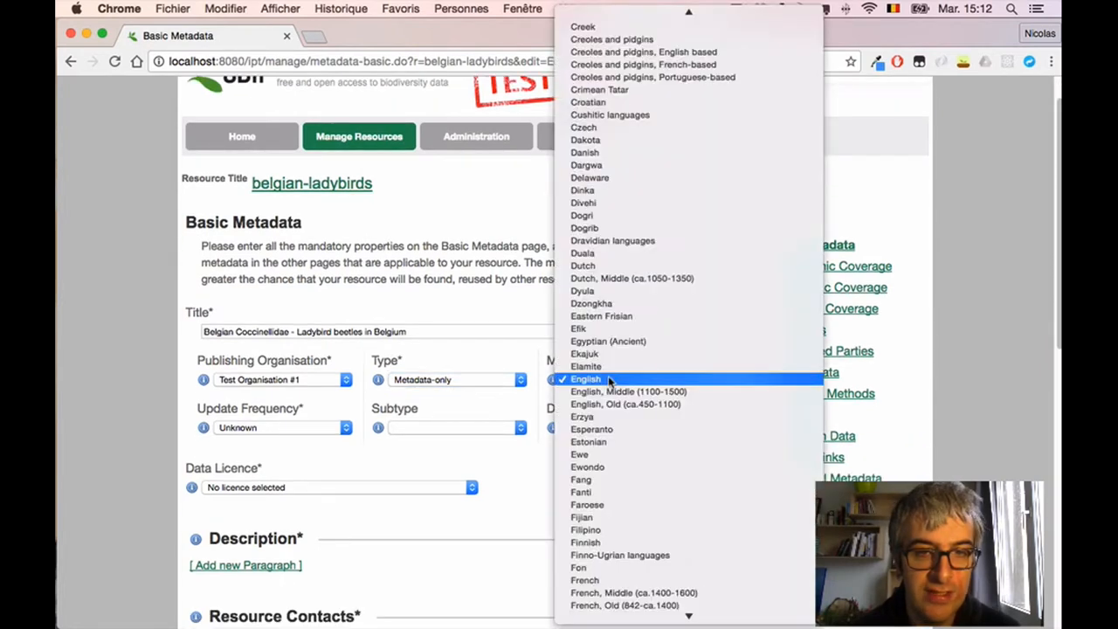
click(607, 381)
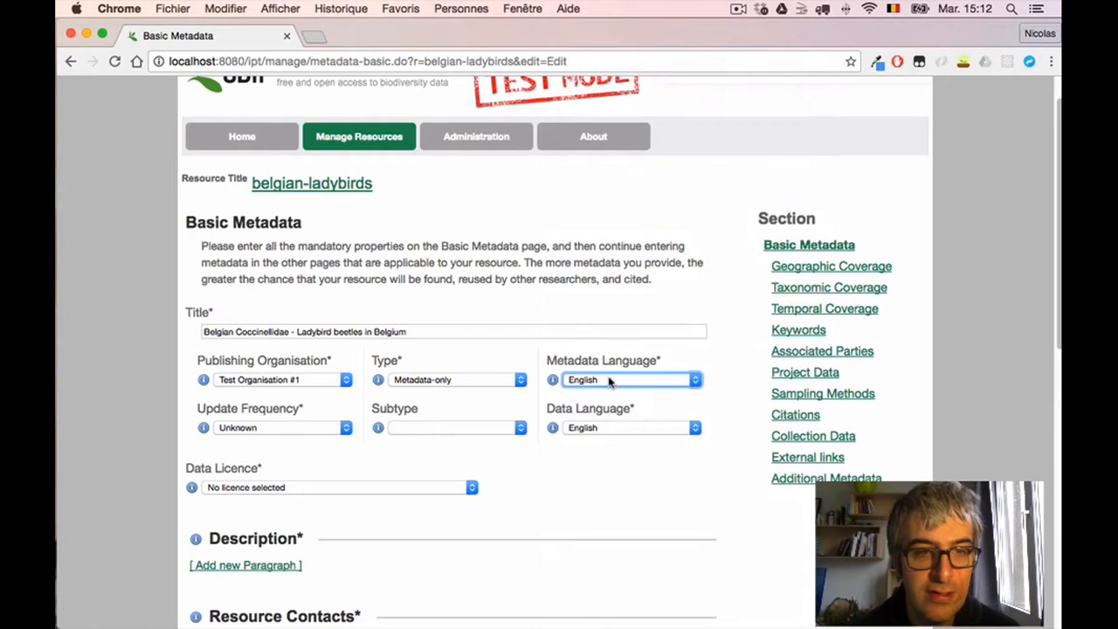
click(347, 428)
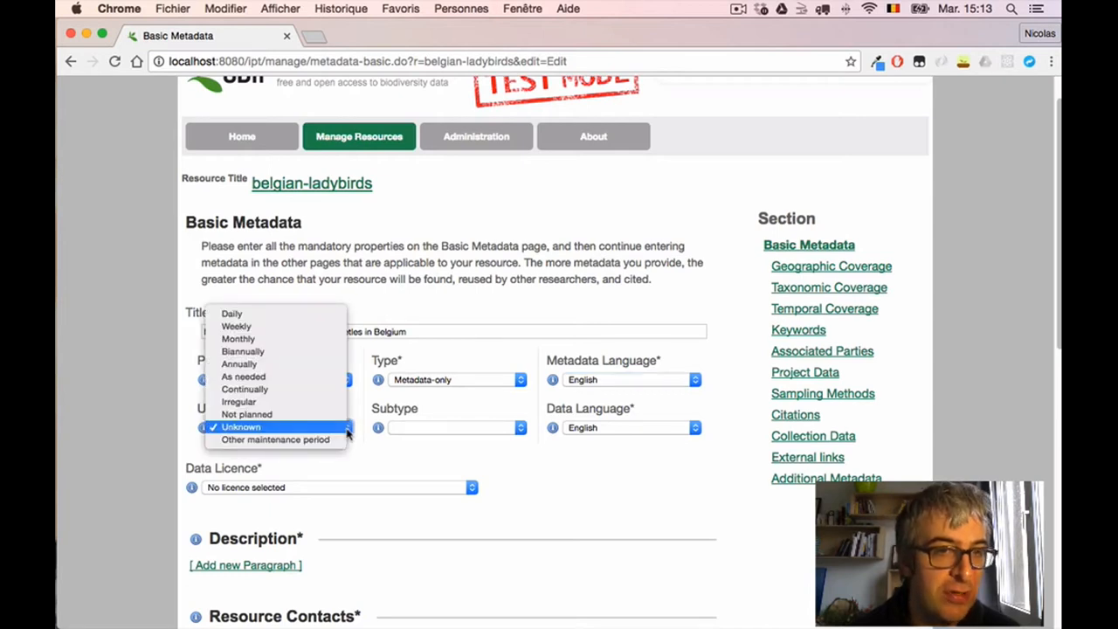
click(315, 427)
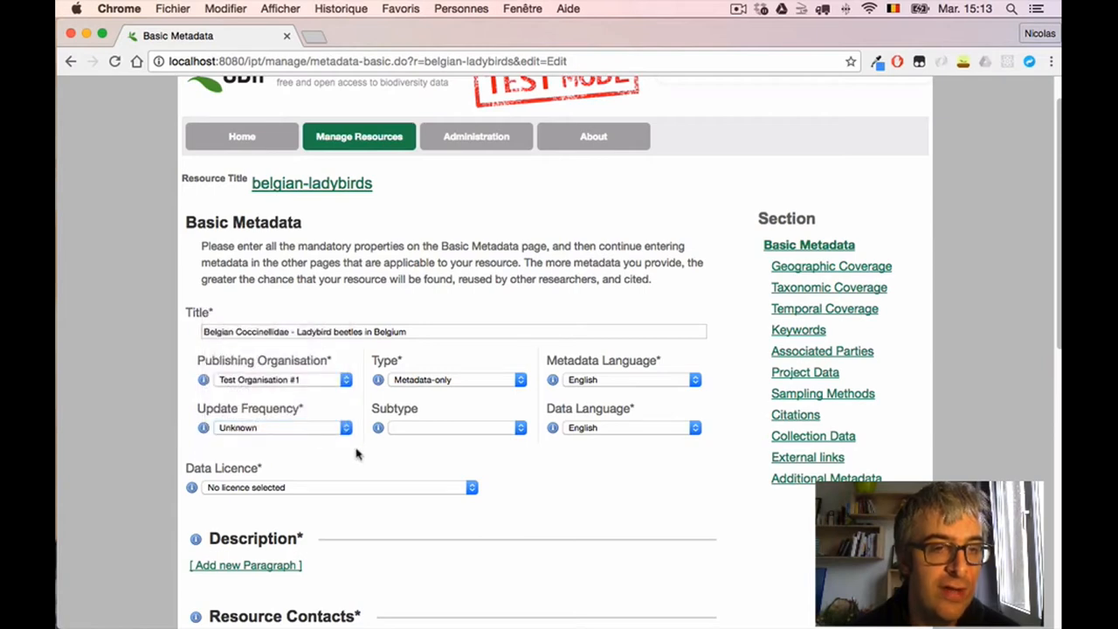
Look up the chosen licence in the Word document and set the data licence to Public Domain (CC0 1.0)
scroll(351, 453, down, 4)
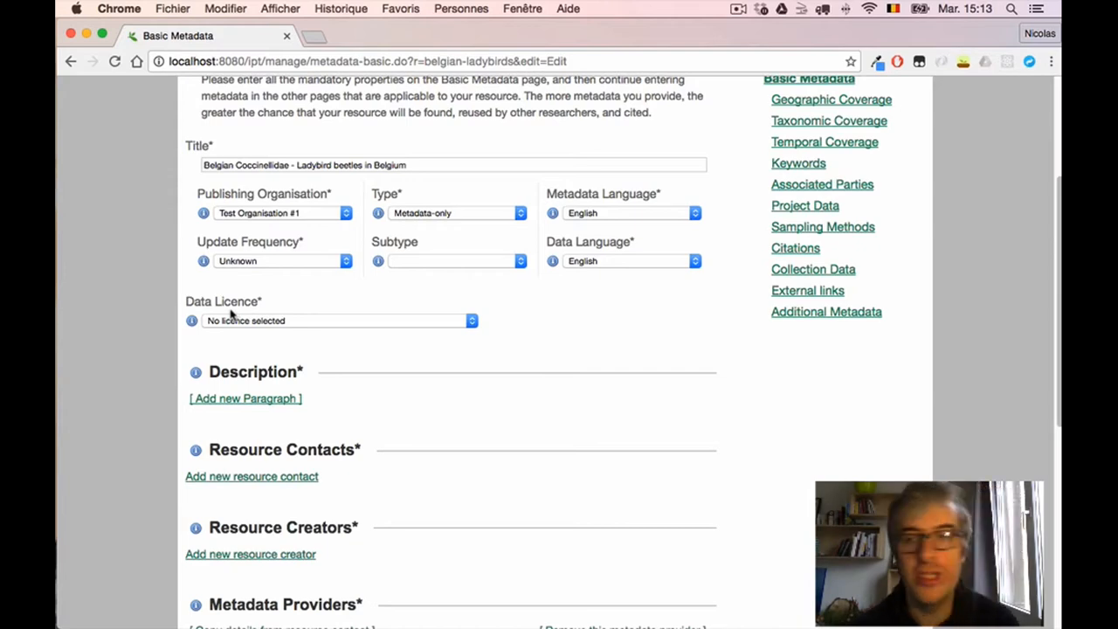
click(833, 410)
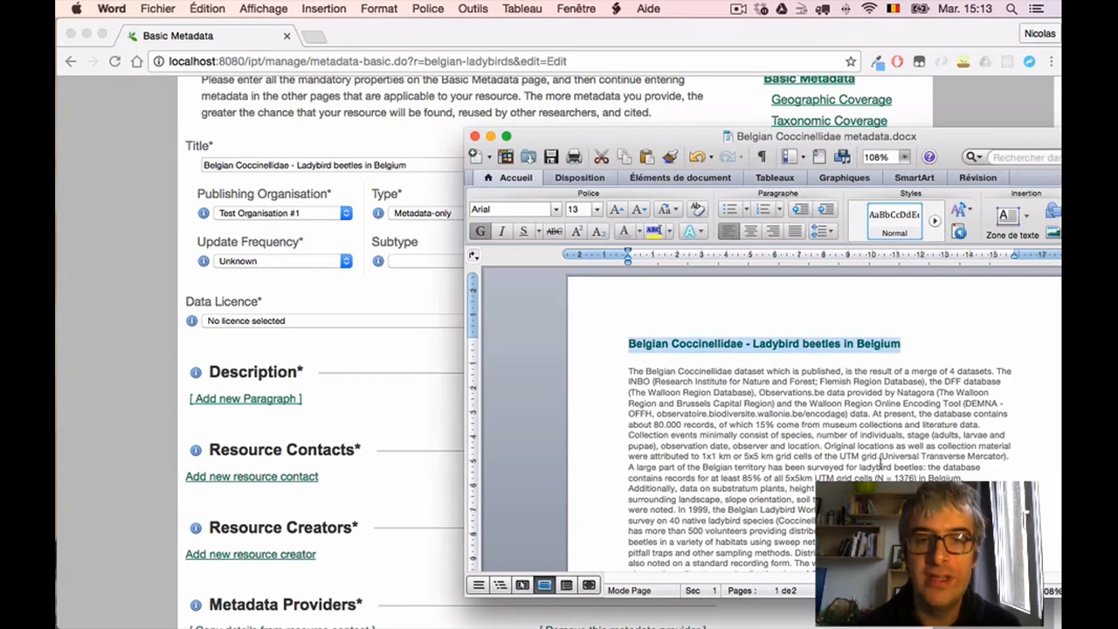
click(846, 463)
scroll(845, 468, down, 6)
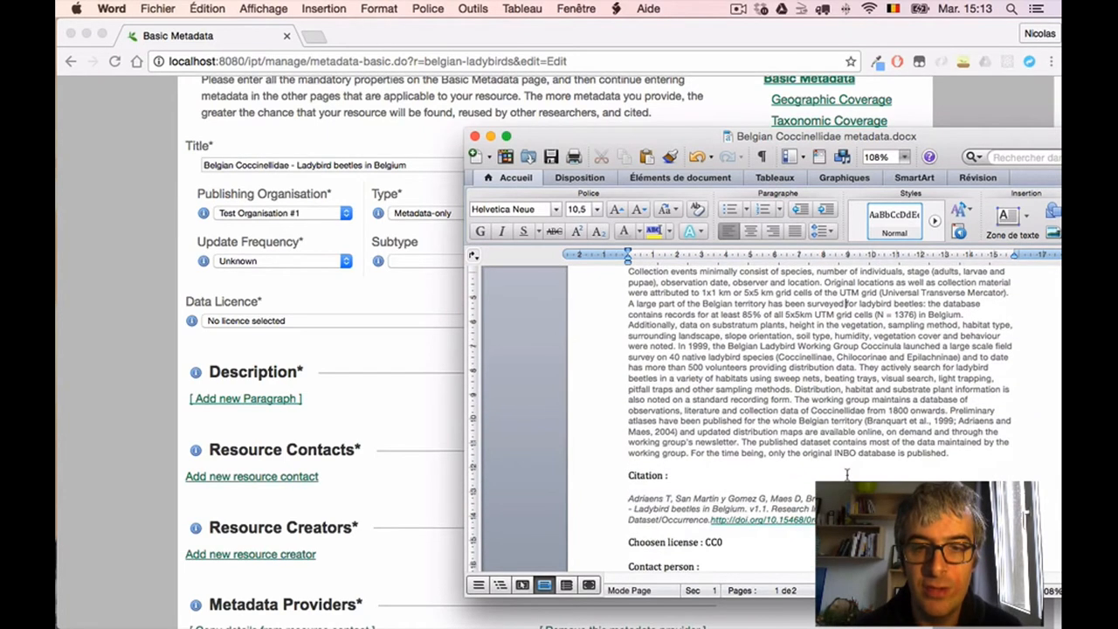
scroll(845, 474, down, 1)
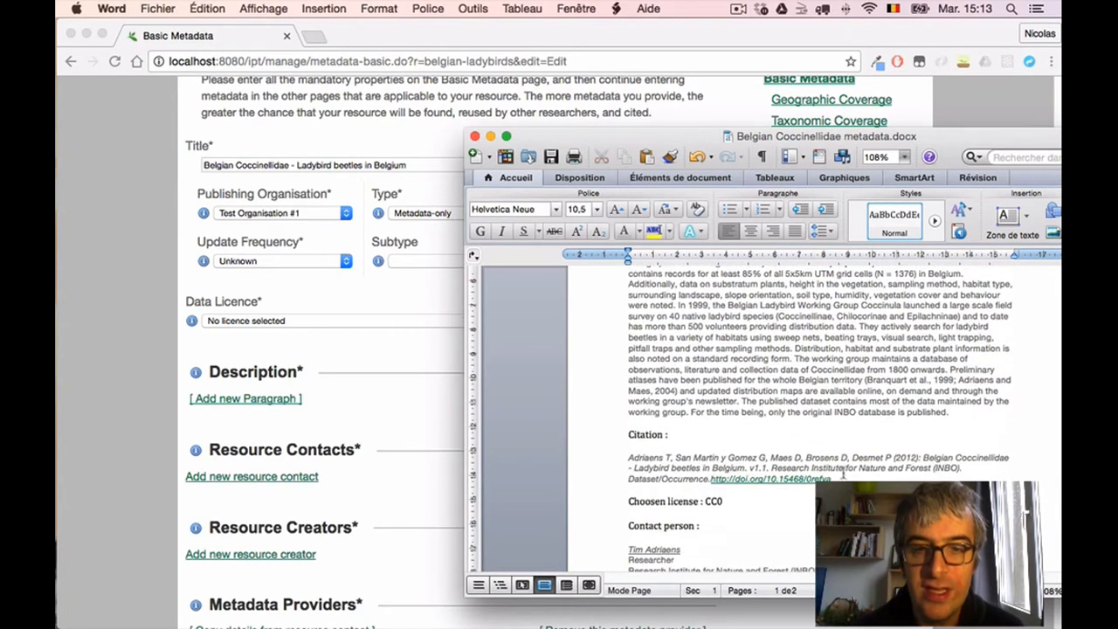
click(724, 501)
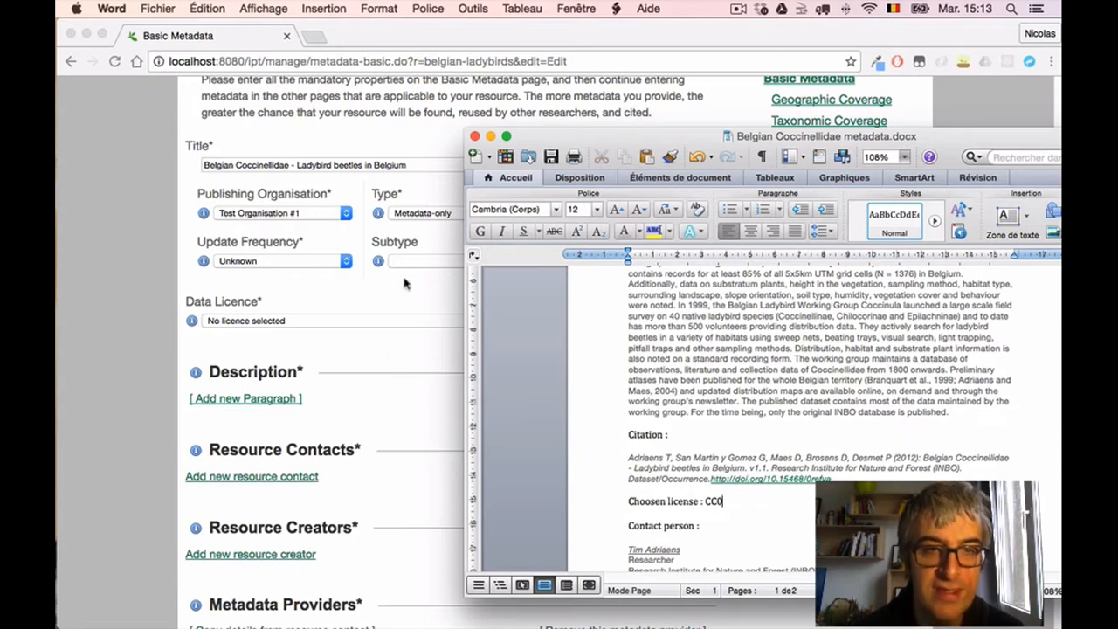
click(408, 289)
click(424, 322)
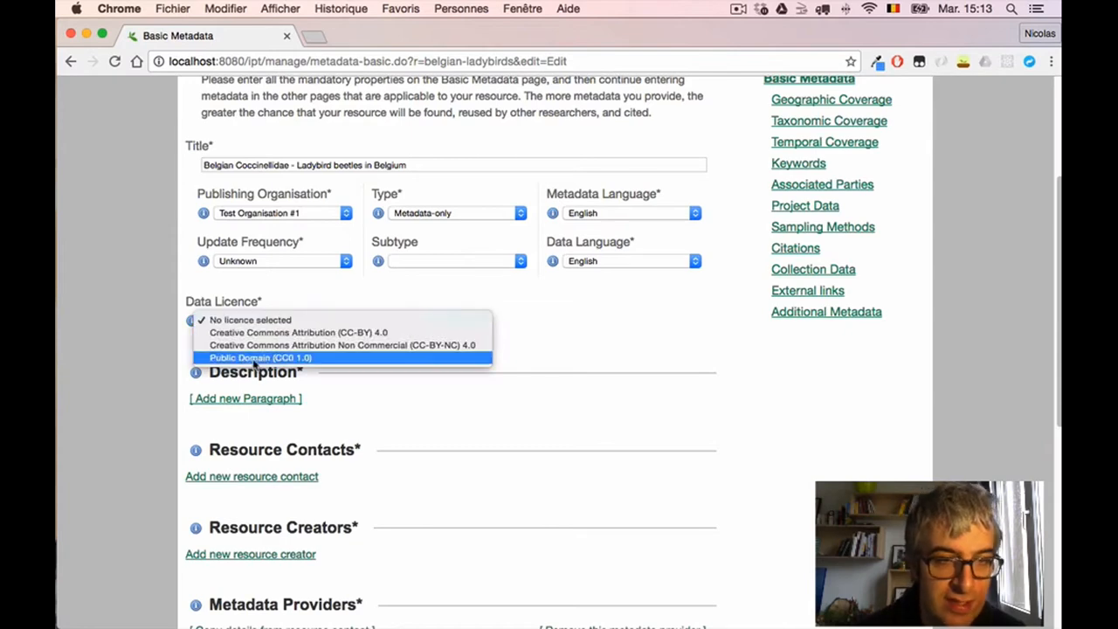
click(245, 360)
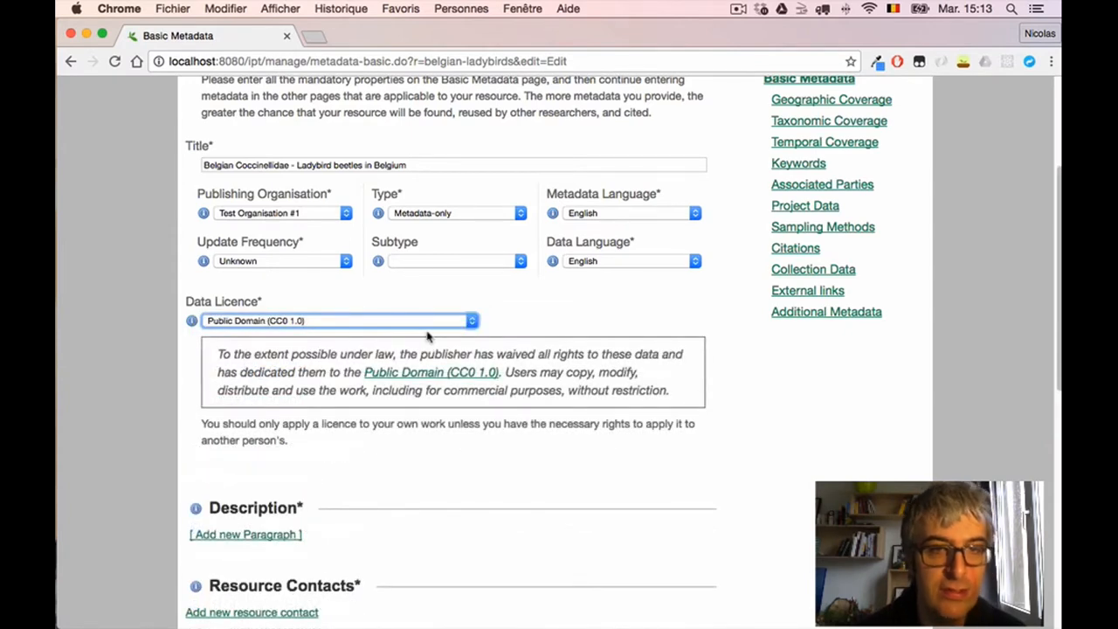
click(592, 373)
Add a description paragraph and fill it with the full dataset description copied from below the Word document's heading
scroll(585, 373, down, 4)
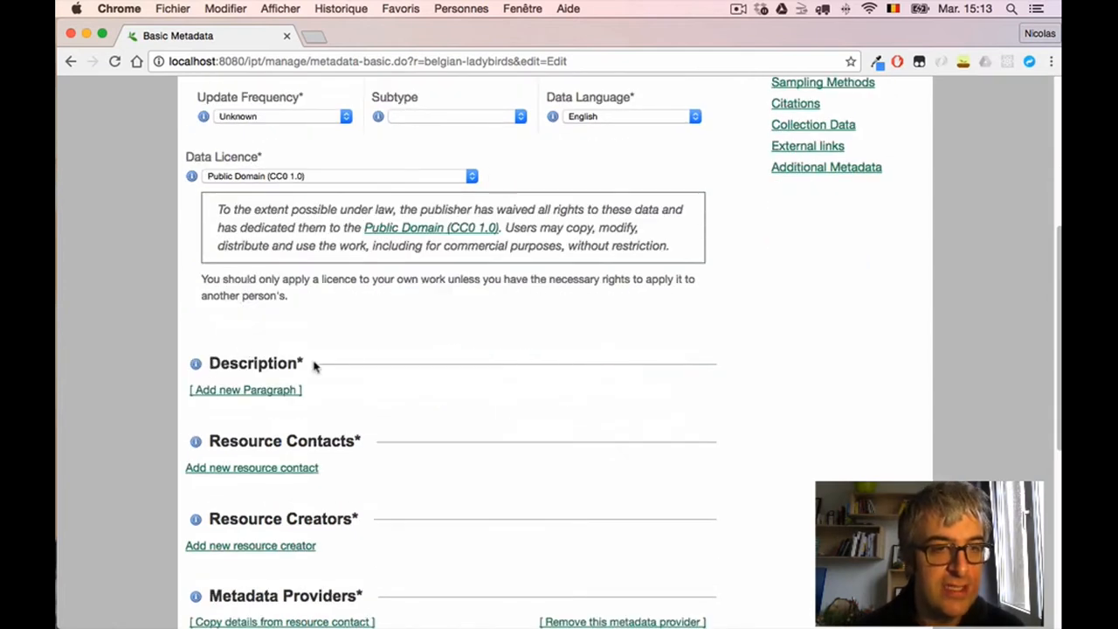
click(280, 390)
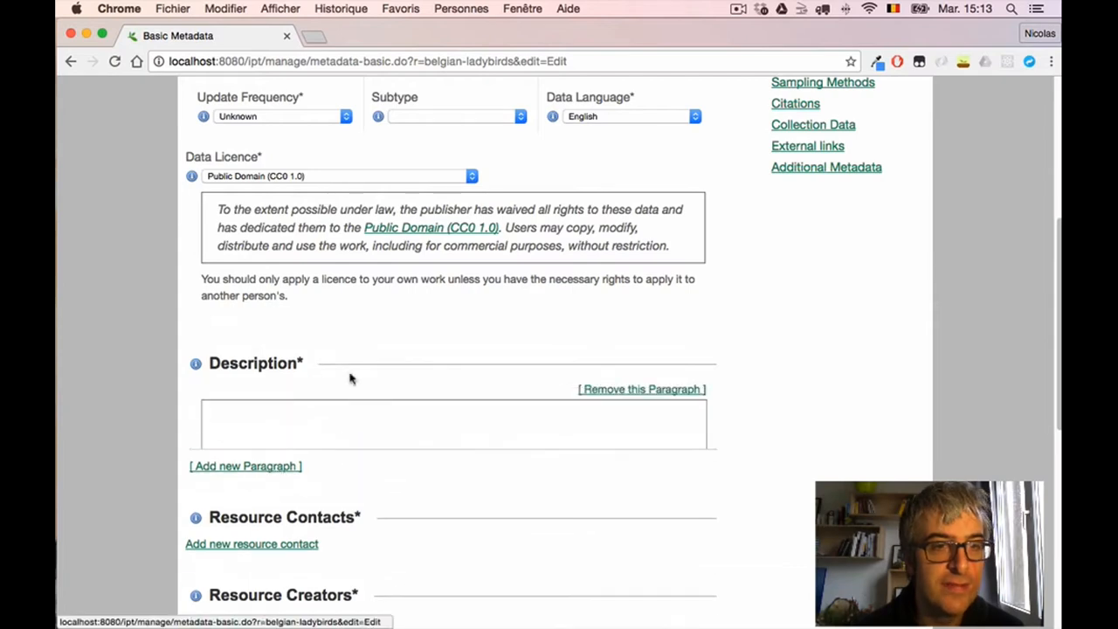
key(super+Tab)
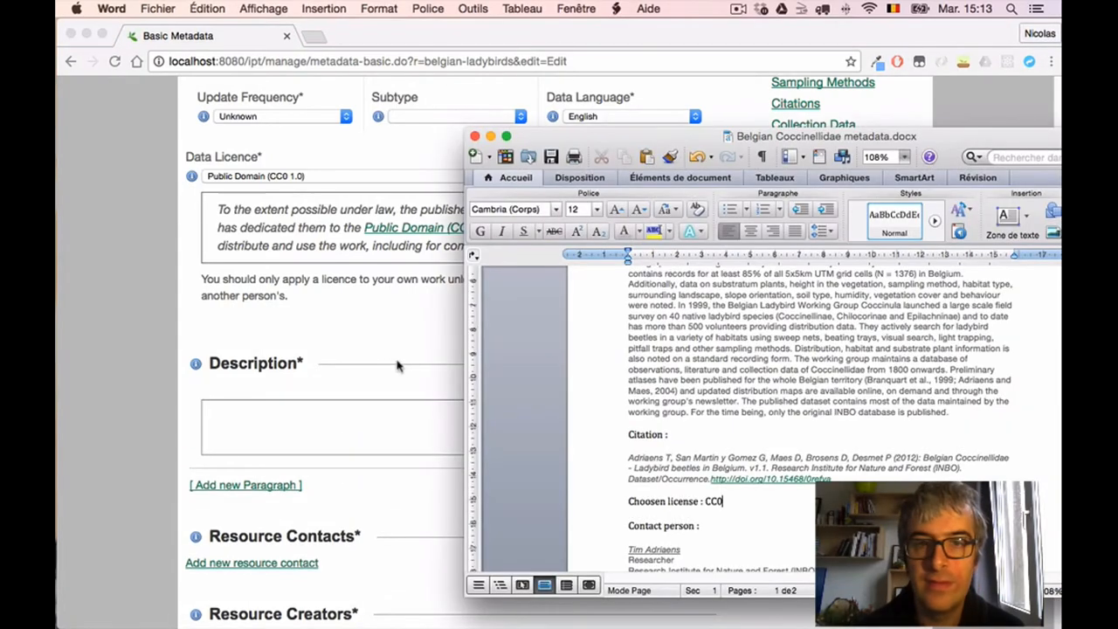
drag(718, 138, 499, 99)
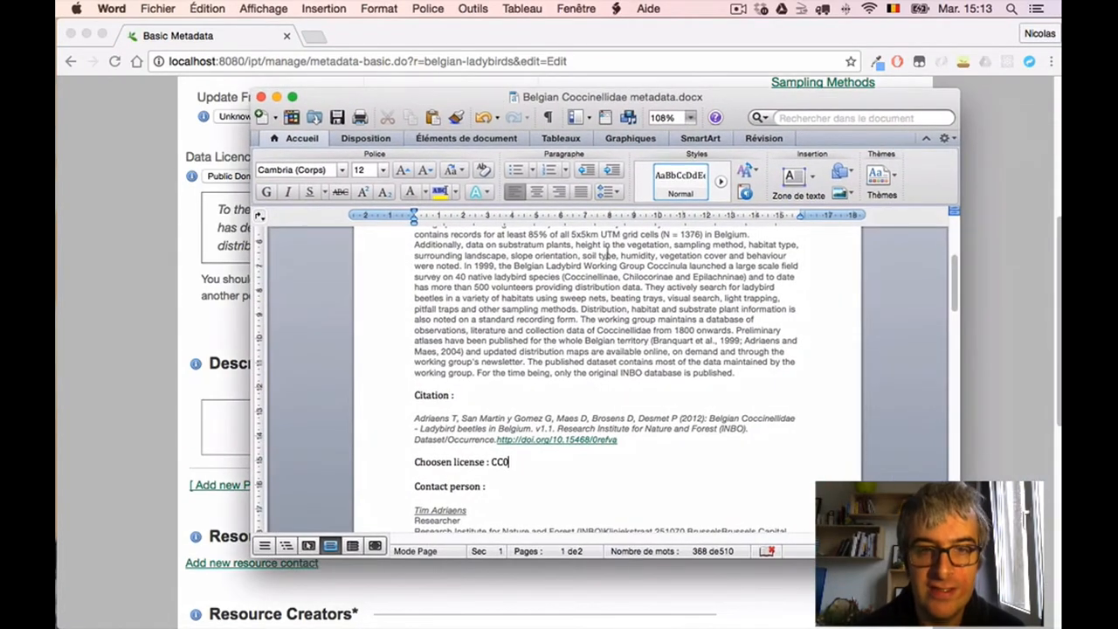
scroll(614, 245, up, 5)
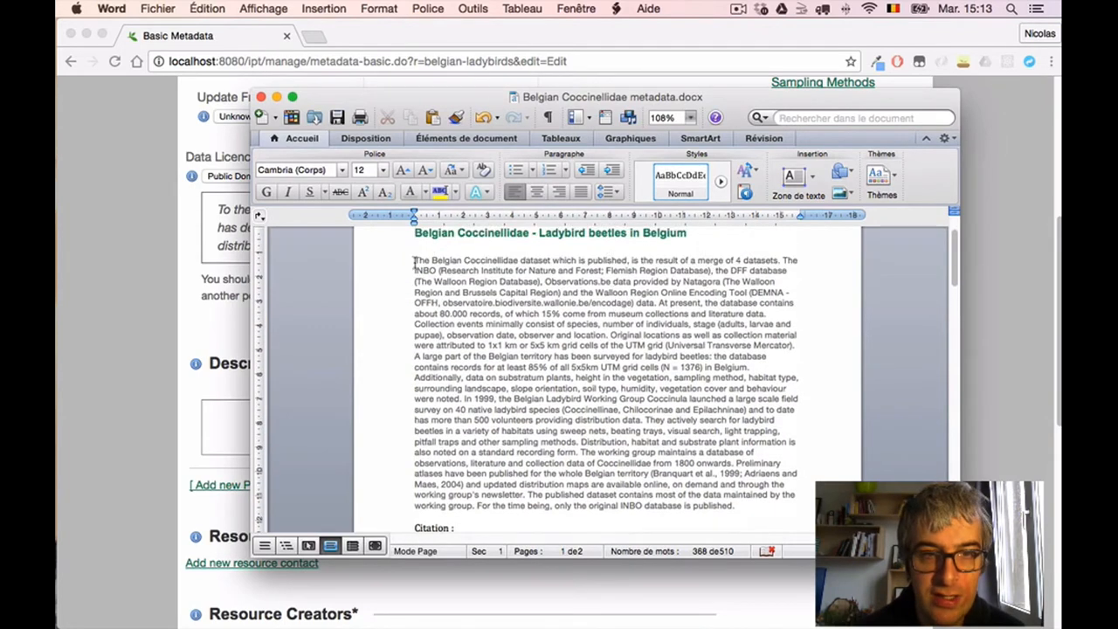
drag(415, 262, 759, 505)
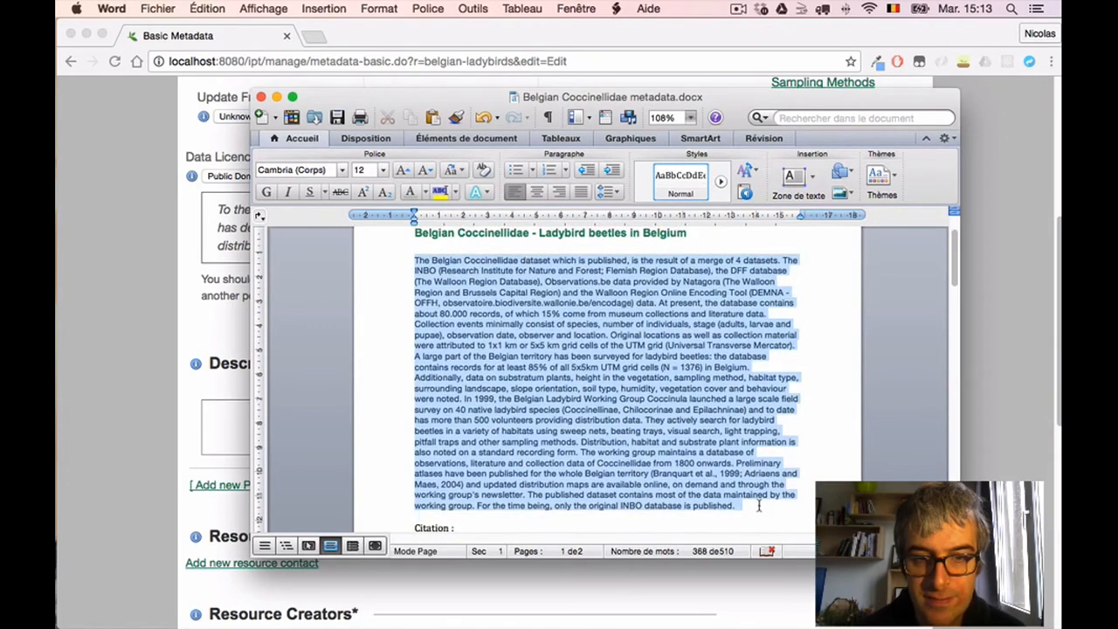
key(super+c)
click(234, 318)
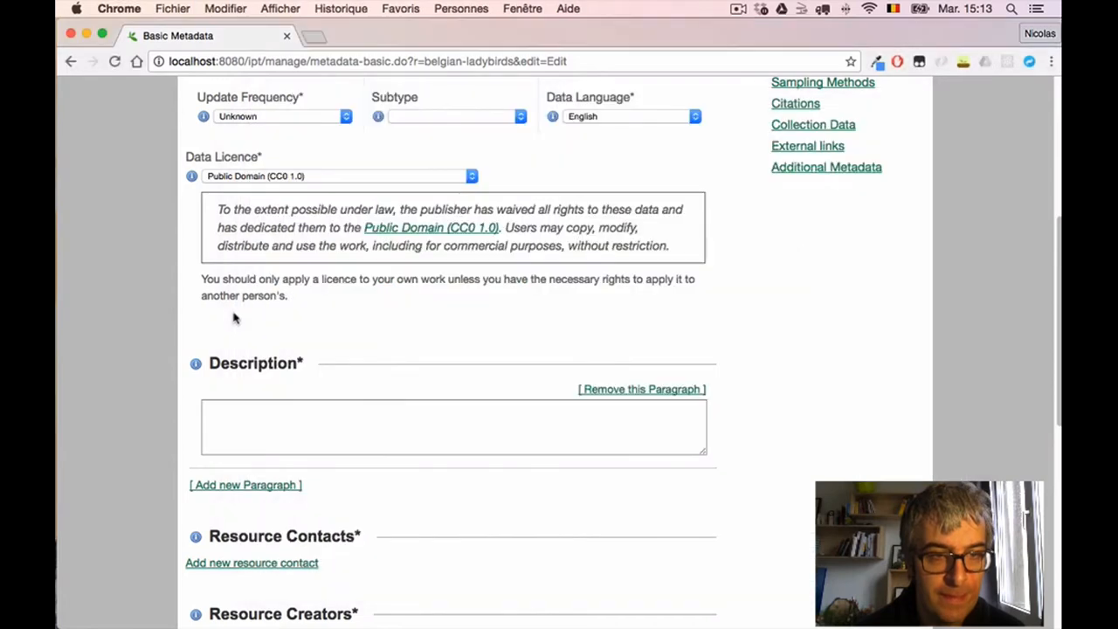
click(274, 422)
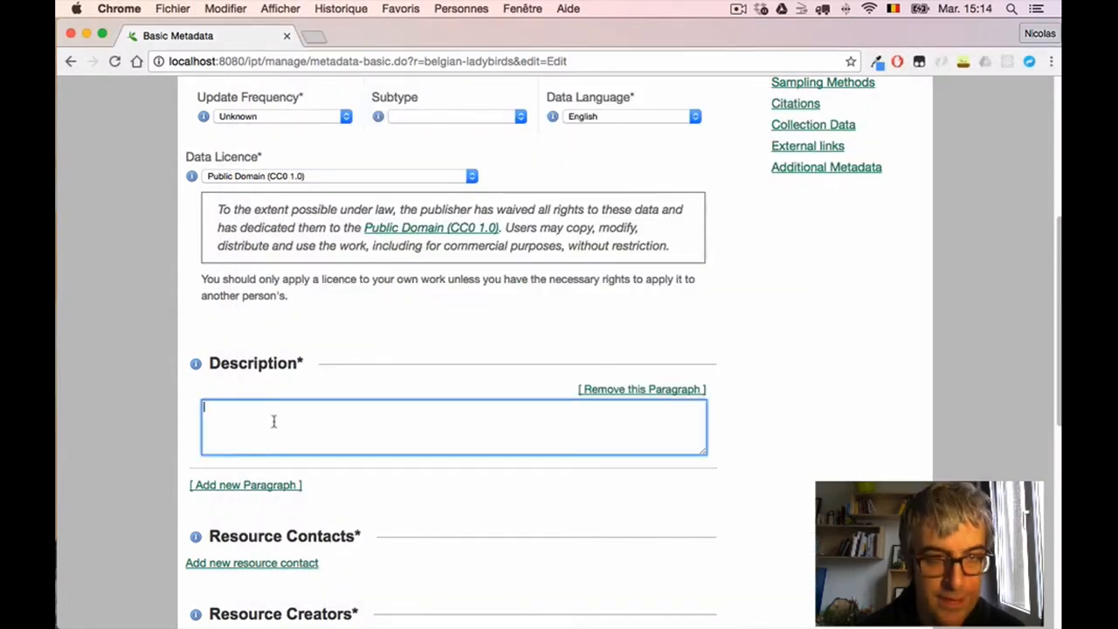
key(super+v)
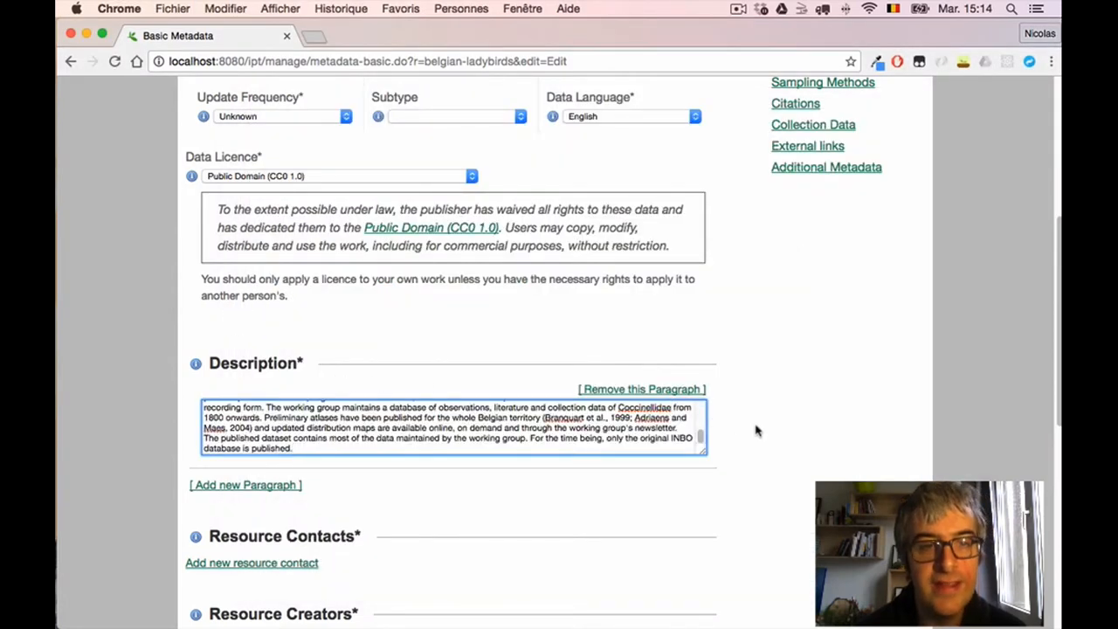
Add a new resource contact entry below the dataset description
scroll(755, 429, down, 3)
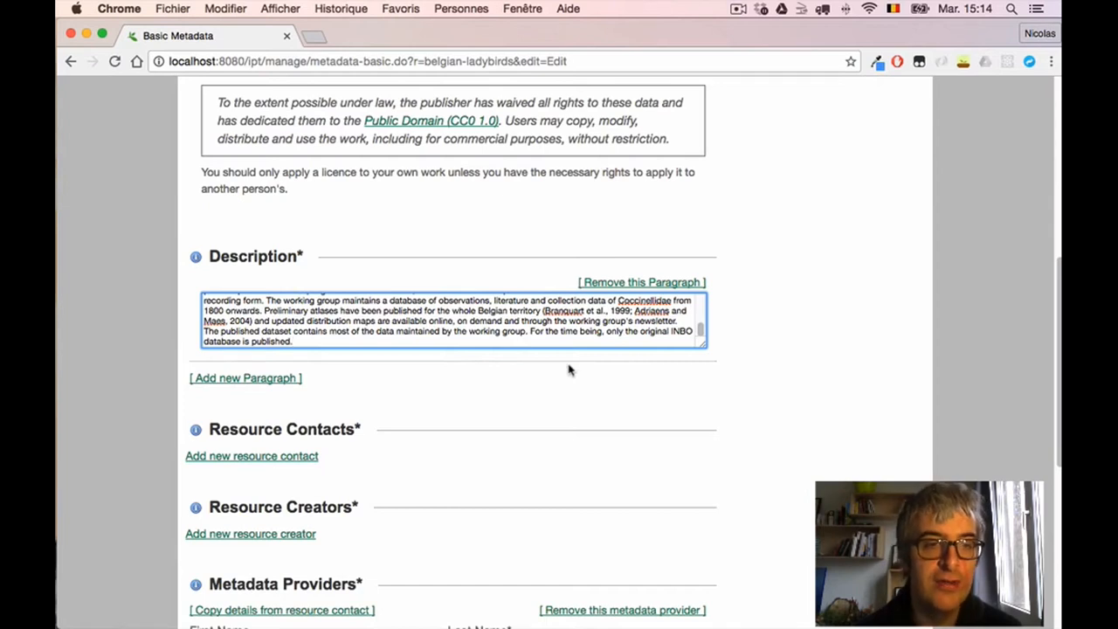
click(302, 460)
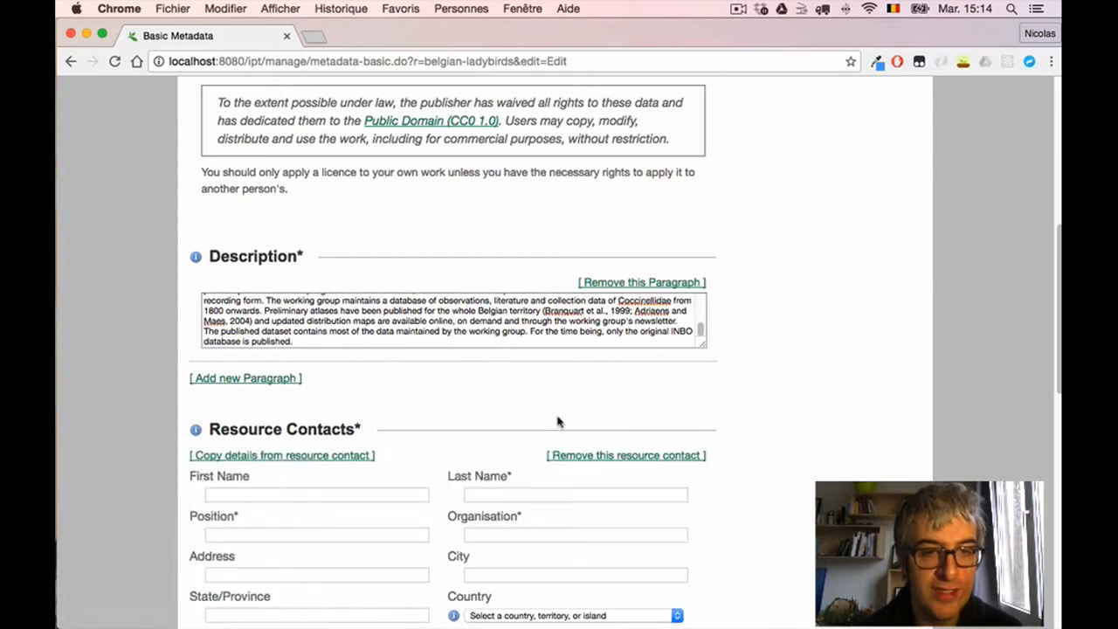
scroll(676, 441, down, 3)
scroll(678, 441, down, 5)
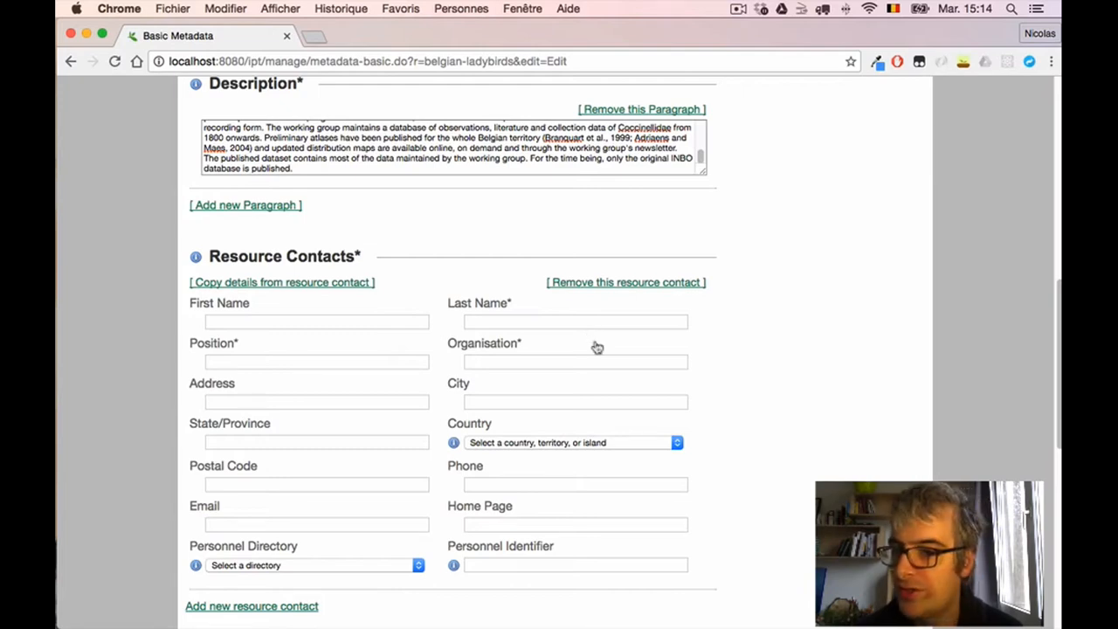
Look up the contact person in the Word document and enter their first and last name in the resource contact
key(super+Tab)
triple_click(581, 358)
scroll(587, 362, down, 5)
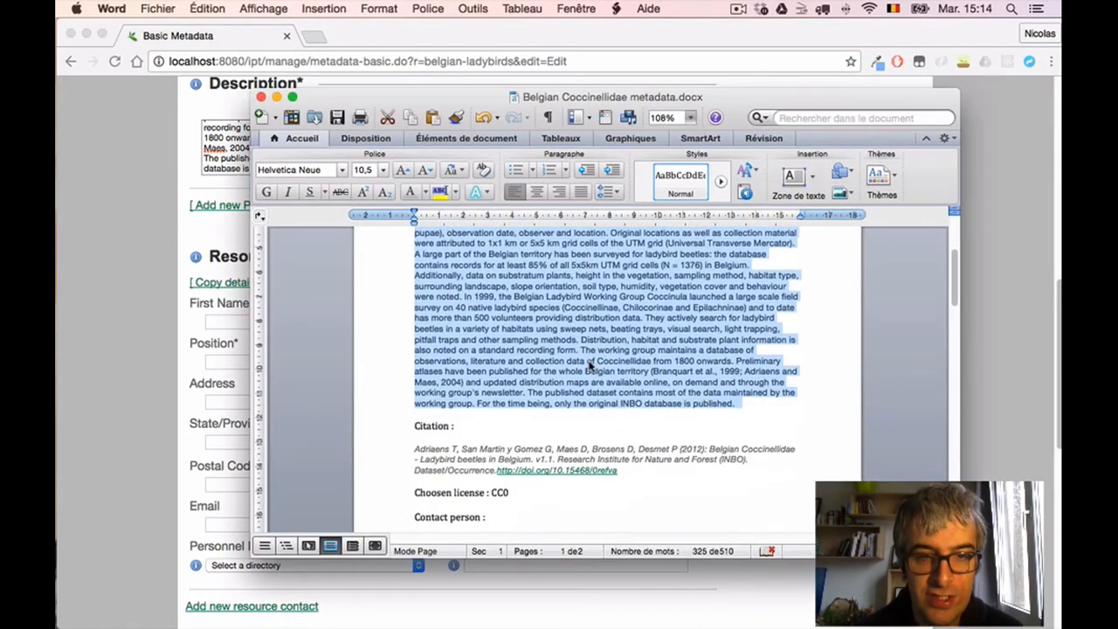
scroll(587, 365, down, 3)
click(226, 403)
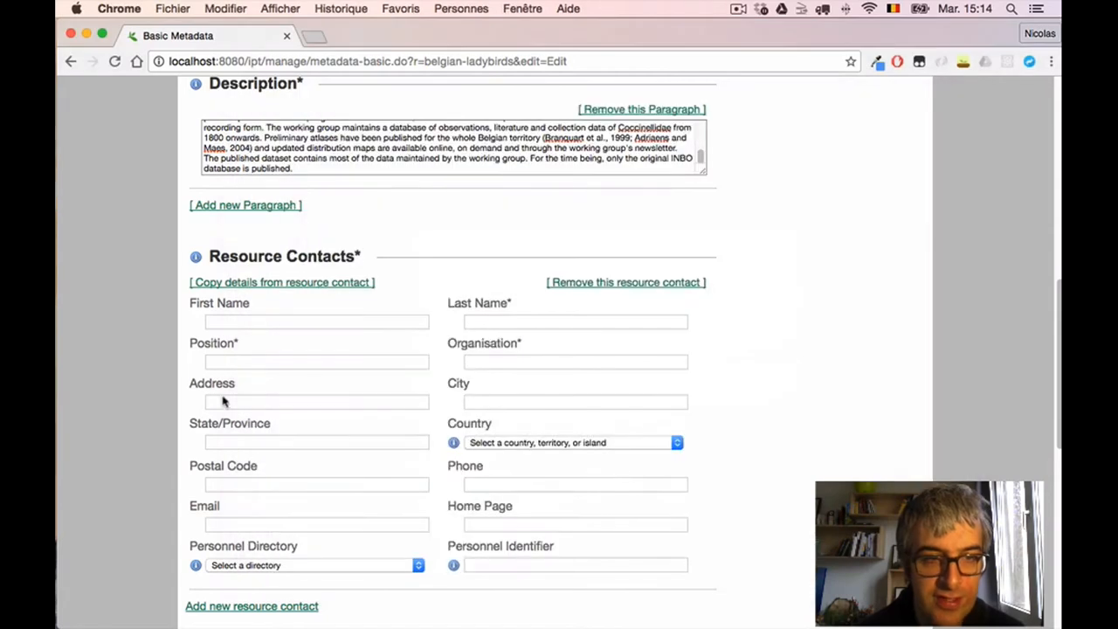
click(320, 321)
text(Tim)
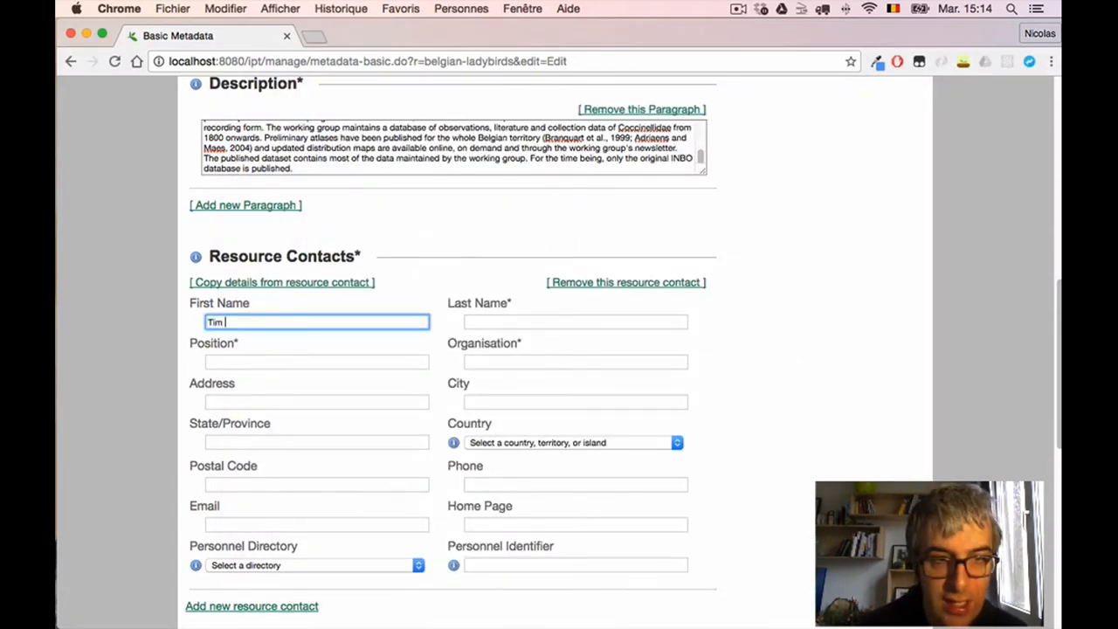
key(Tab)
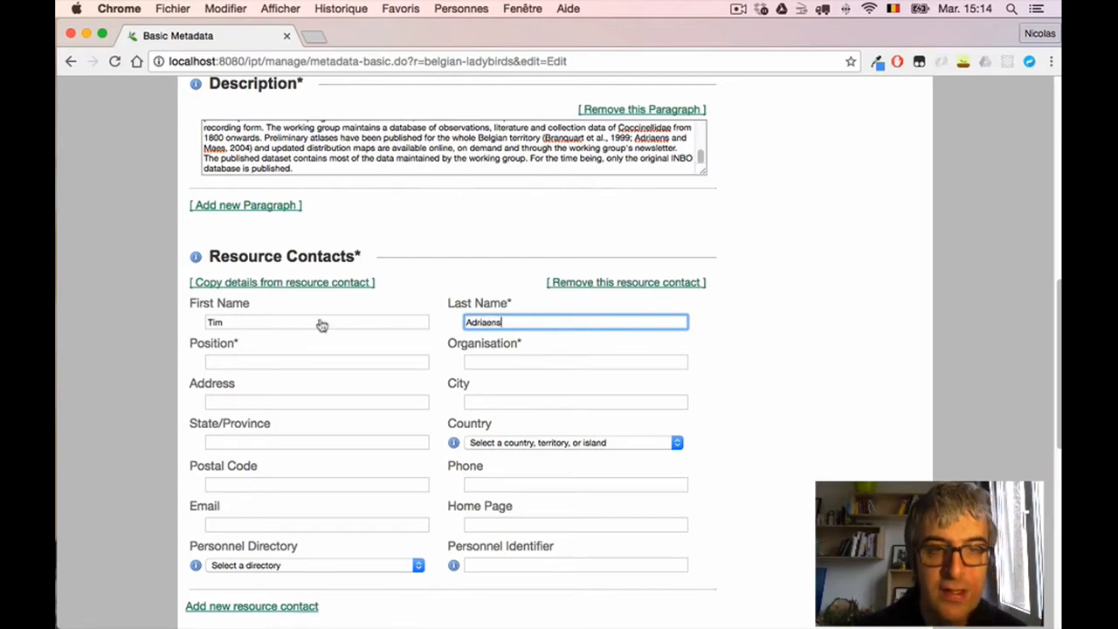
Copy the contact person's position, Researcher, from the Word document into the resource contact's Position field
key(super+Tab)
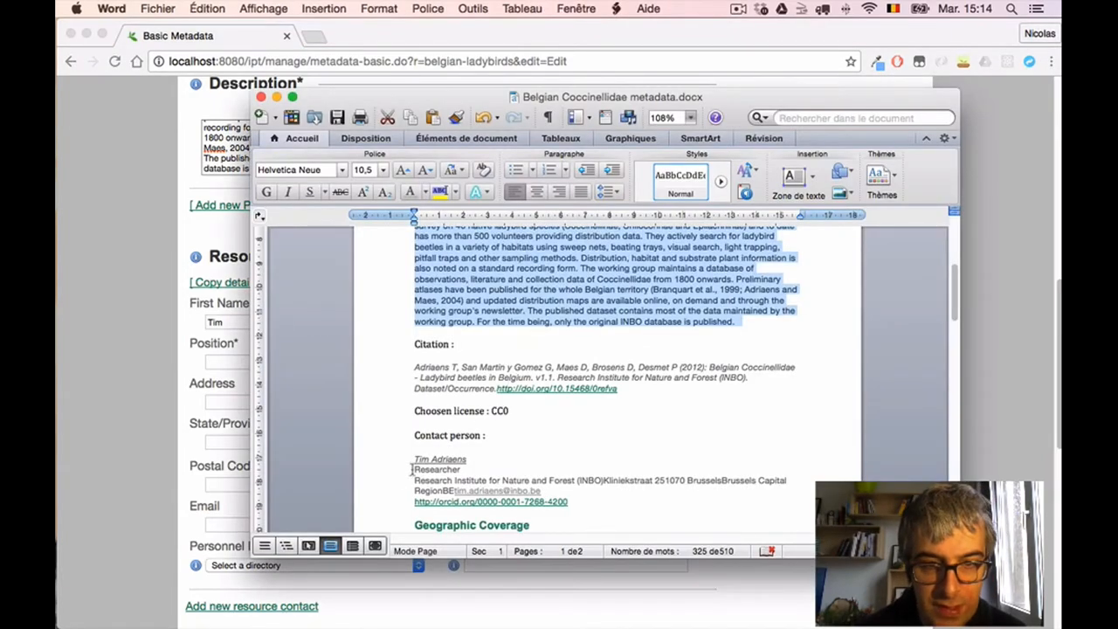
drag(414, 469, 476, 475)
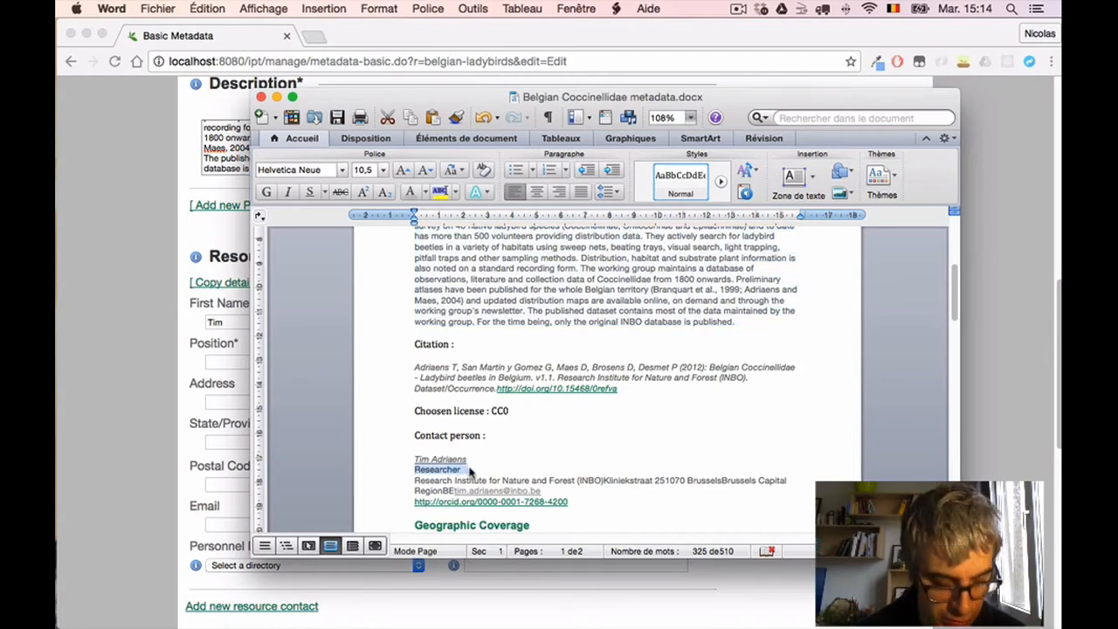
key(super+Tab)
click(222, 362)
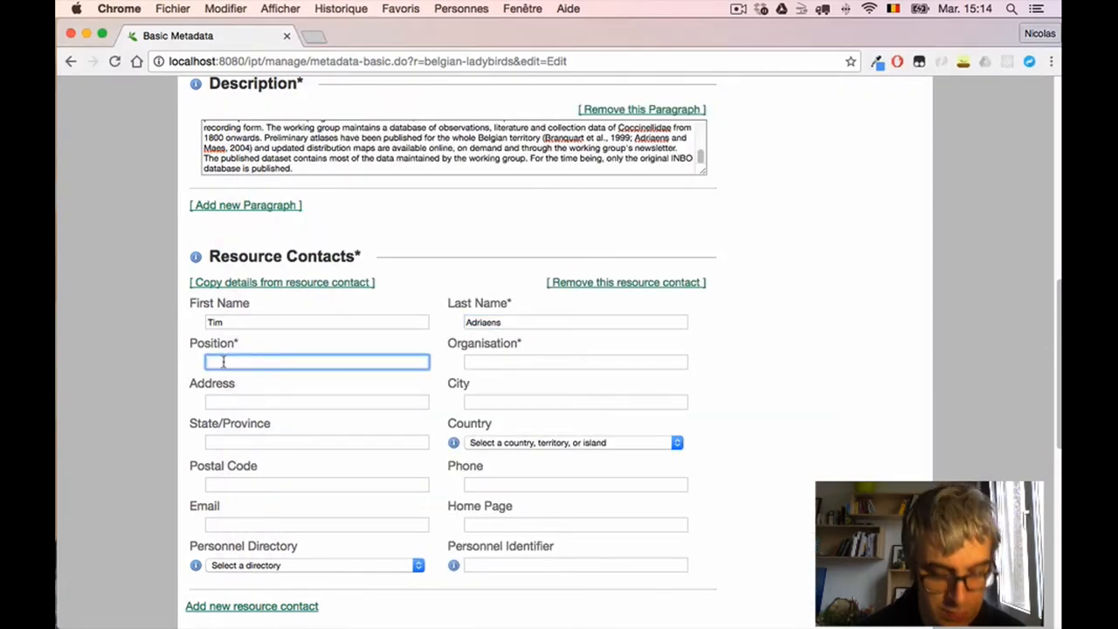
key(super+v)
Copy "Research Institute for Nature and Forest (INBO)" from the Word document into the resource contact's Organisation field
key(super+Tab)
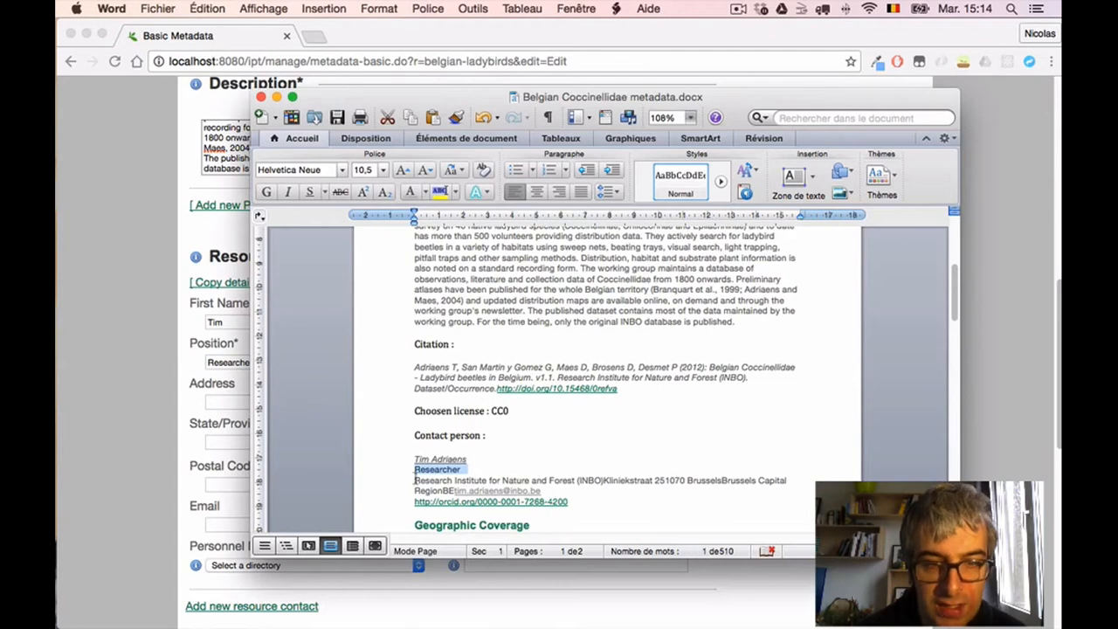
drag(414, 480, 573, 480)
click(605, 476)
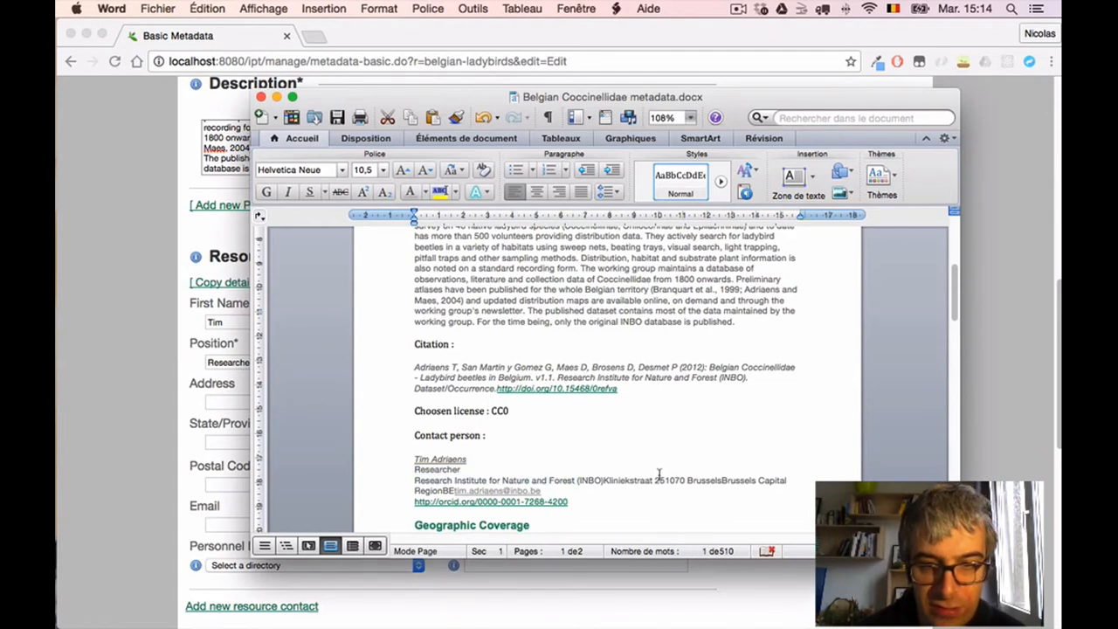
drag(660, 473, 608, 479)
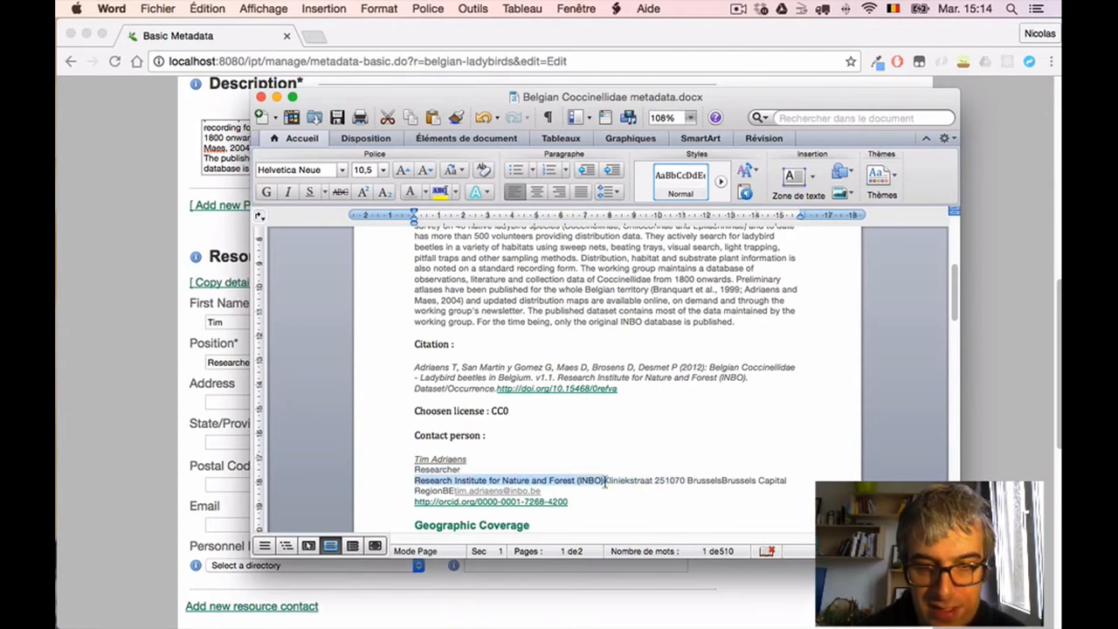
key(super+c)
key(super+Tab)
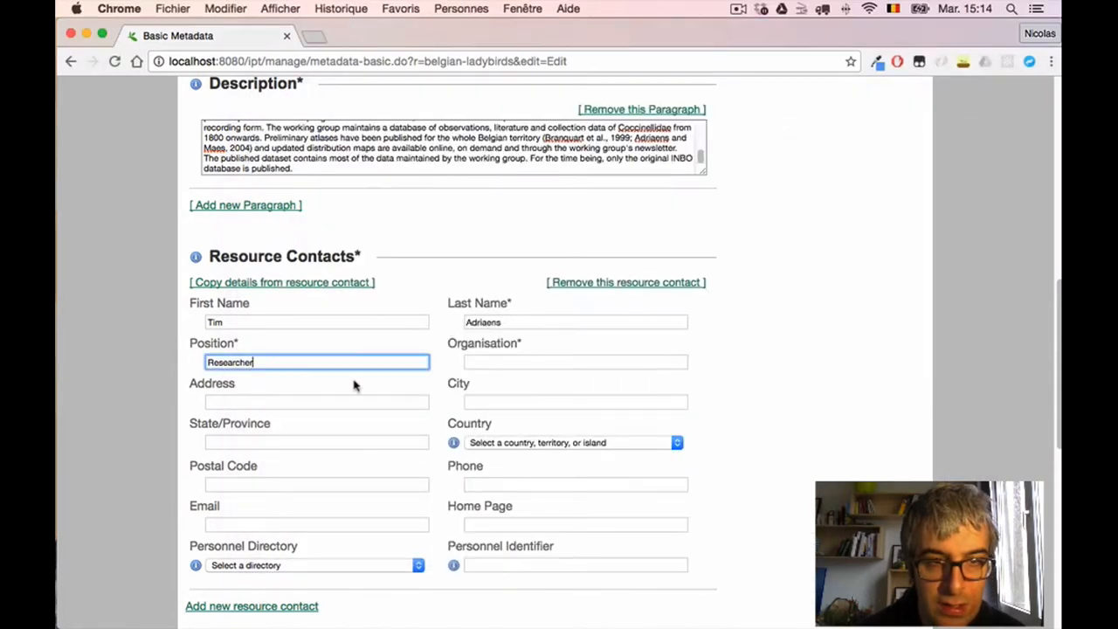
click(499, 355)
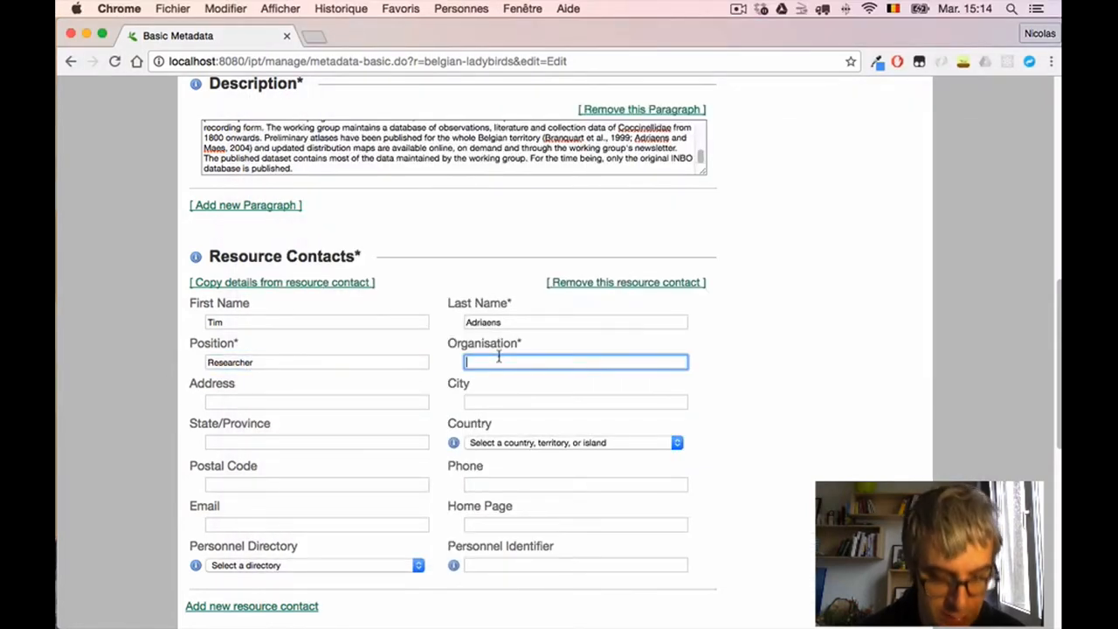
key(super+v)
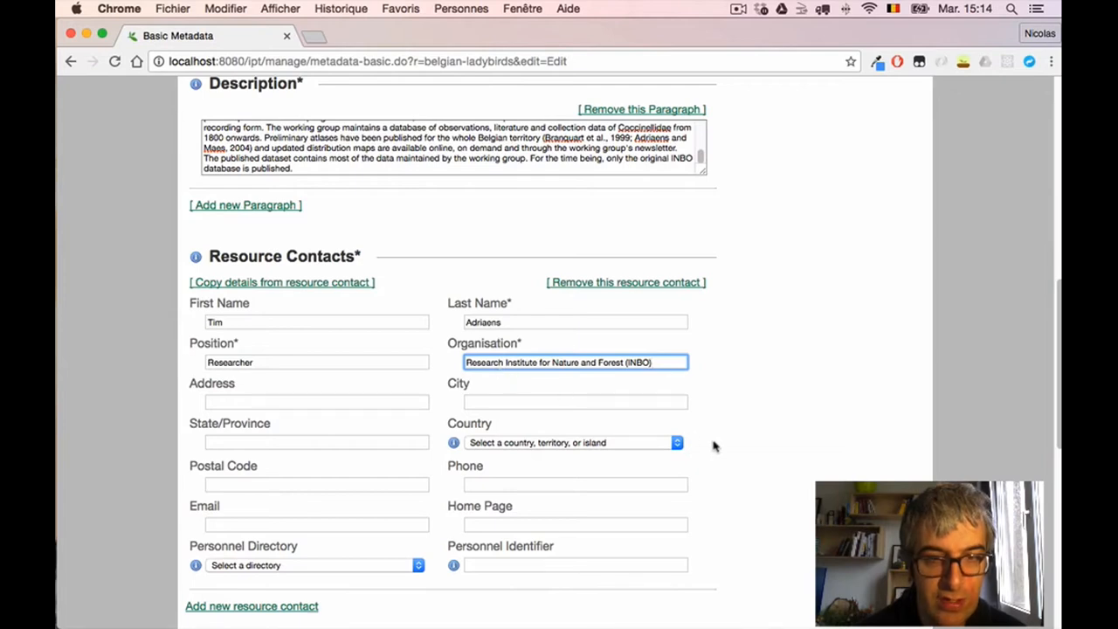
Copy the contact person's e-mail address from the Word document into the resource contact's Email field
key(super+Tab)
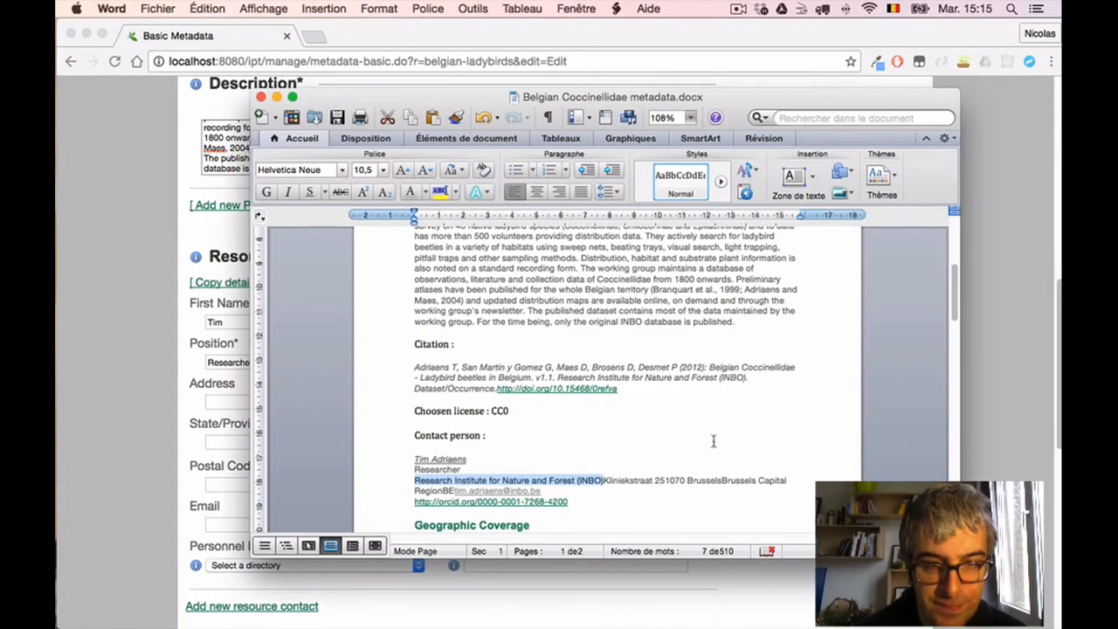
key(super+Tab)
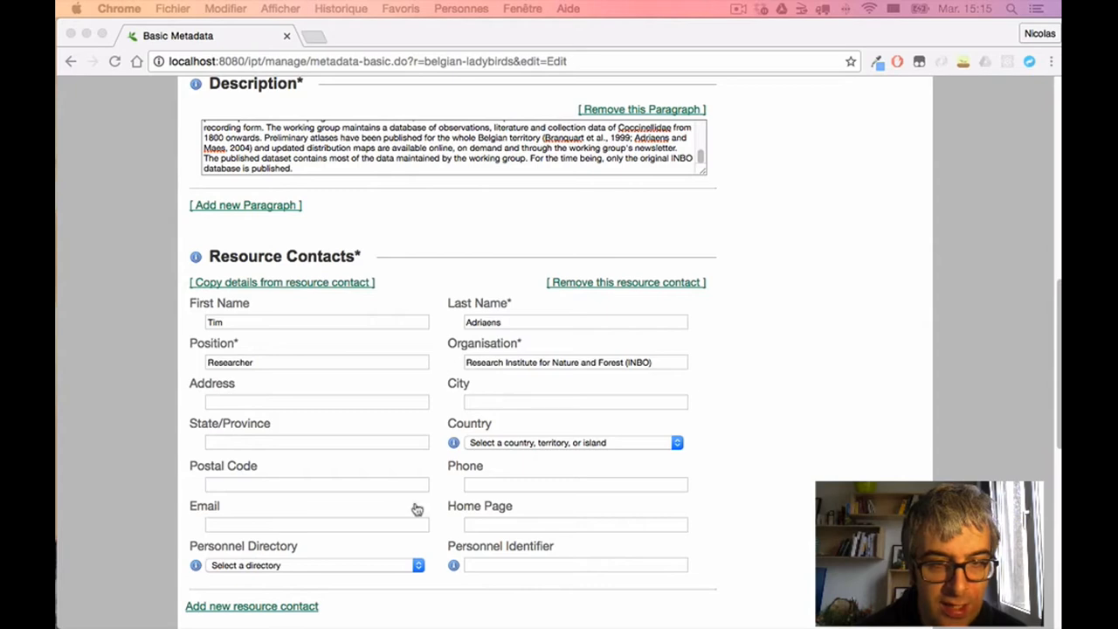
key(super+Tab)
click(547, 491)
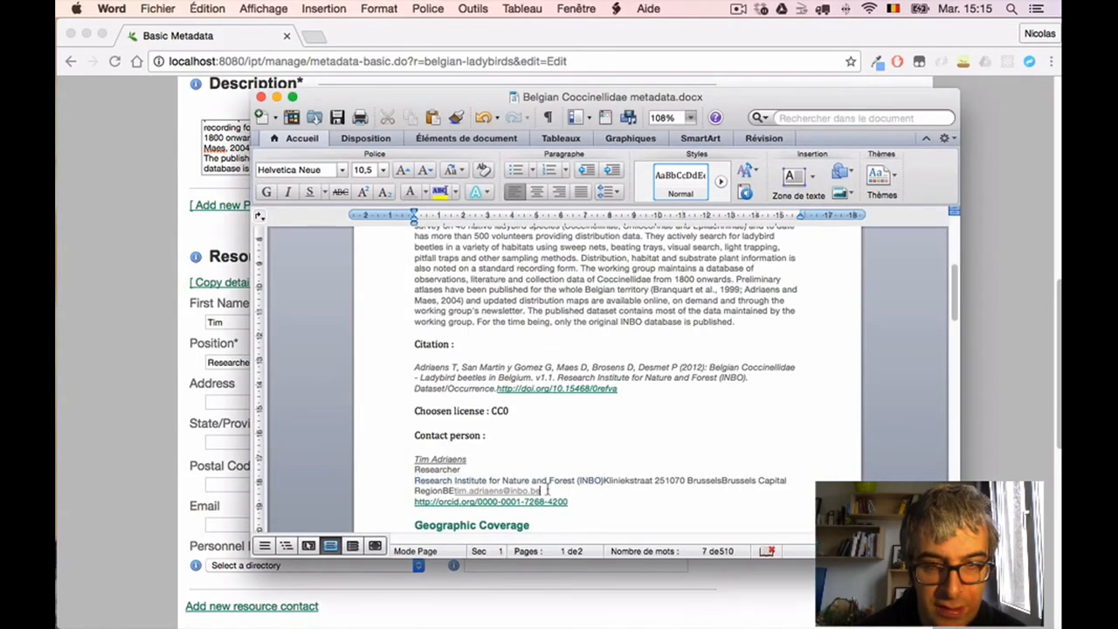
drag(547, 490, 456, 495)
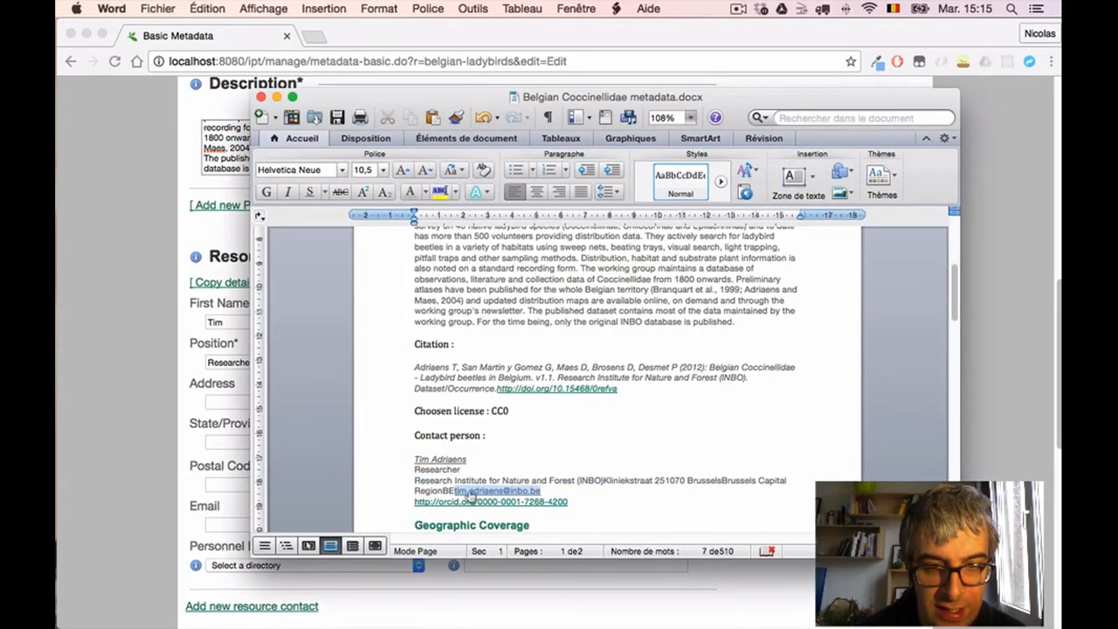
click(83, 491)
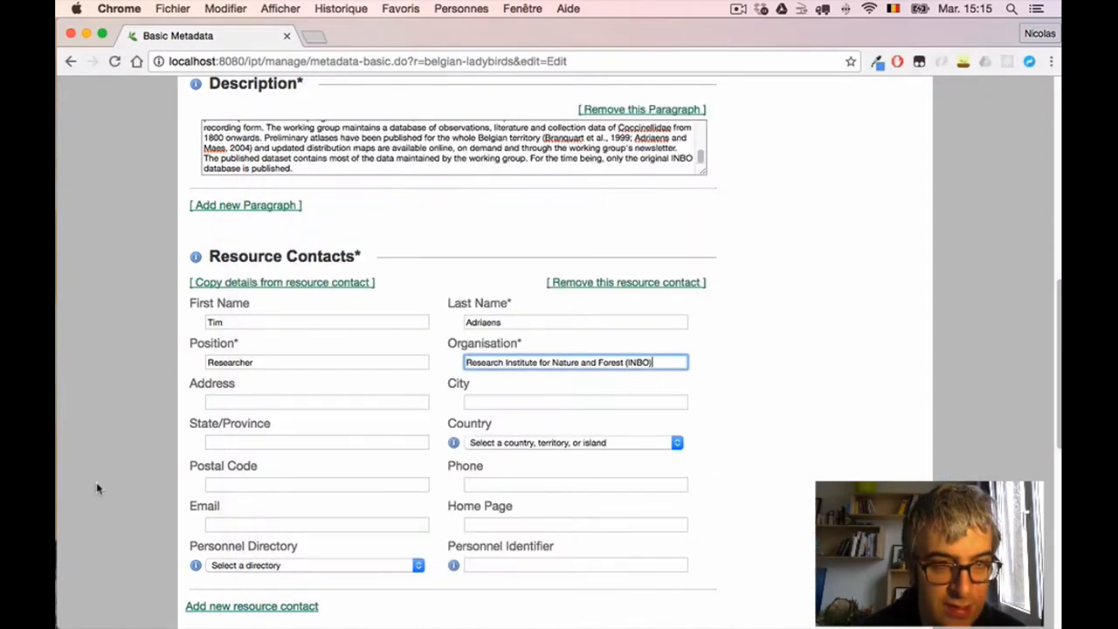
click(255, 523)
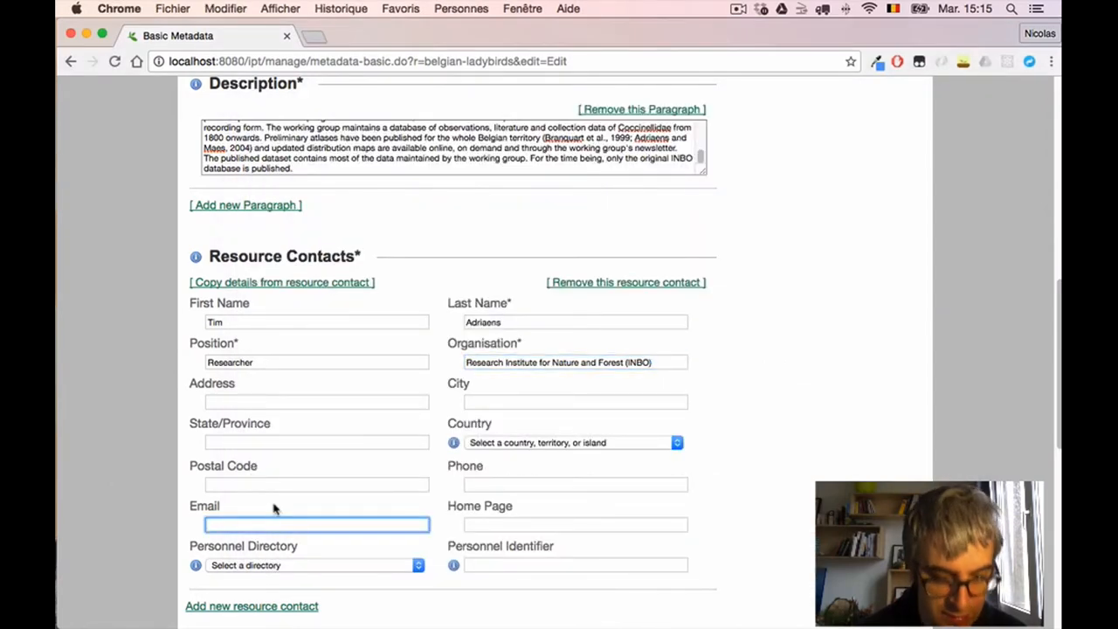
key(super+v)
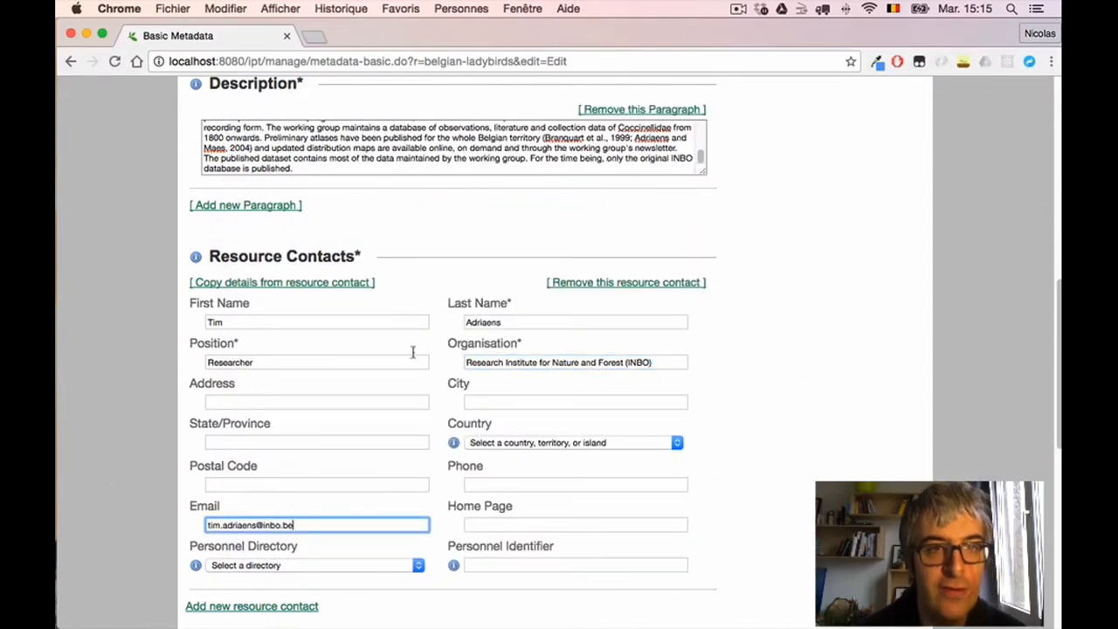
Add a new resource creator and fill it by copying the details from the resource contact
scroll(748, 379, down, 3)
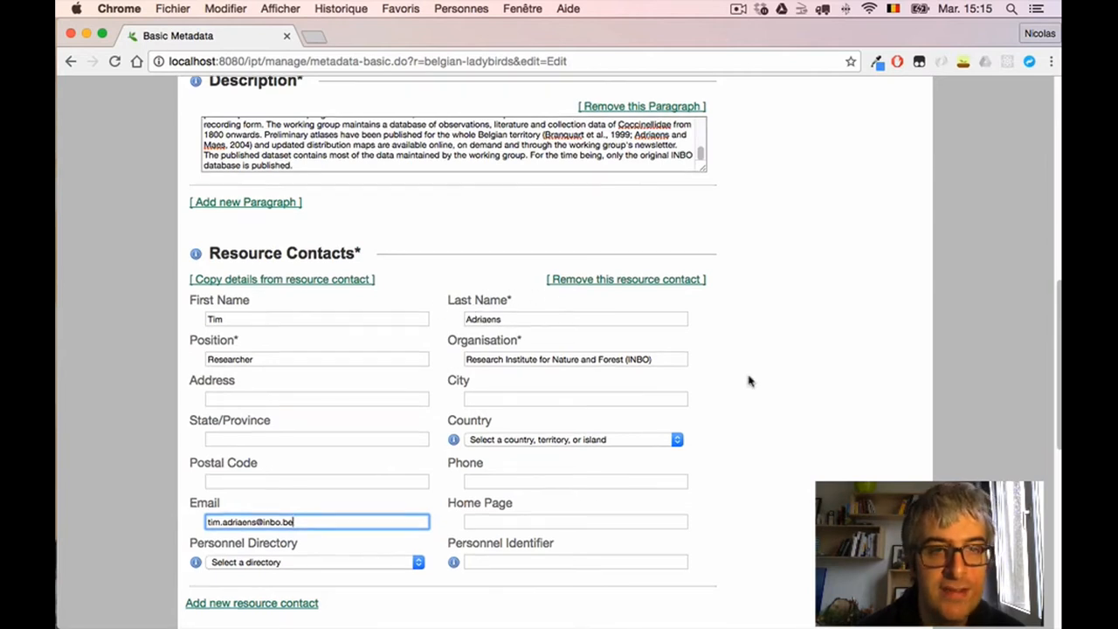
scroll(745, 381, down, 3)
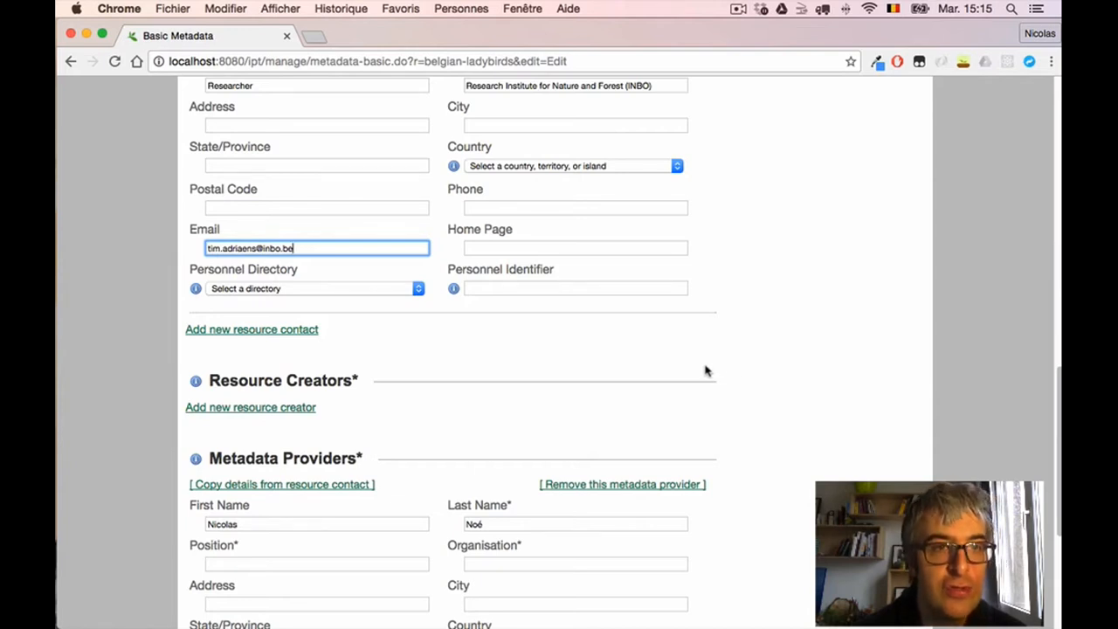
click(289, 413)
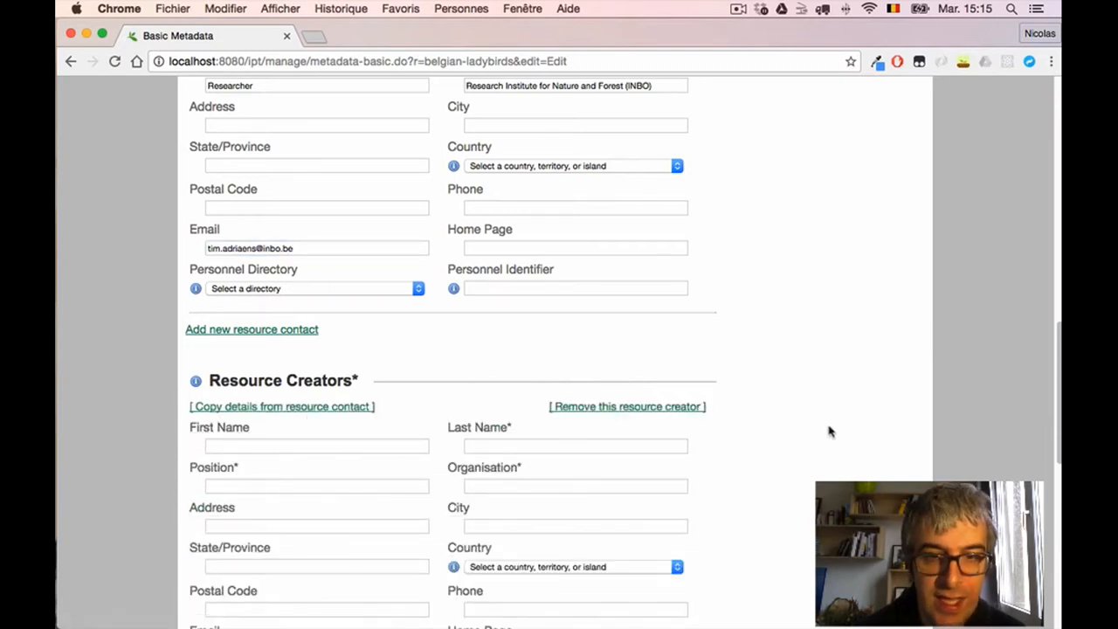
scroll(828, 433, down, 3)
scroll(812, 428, up, 5)
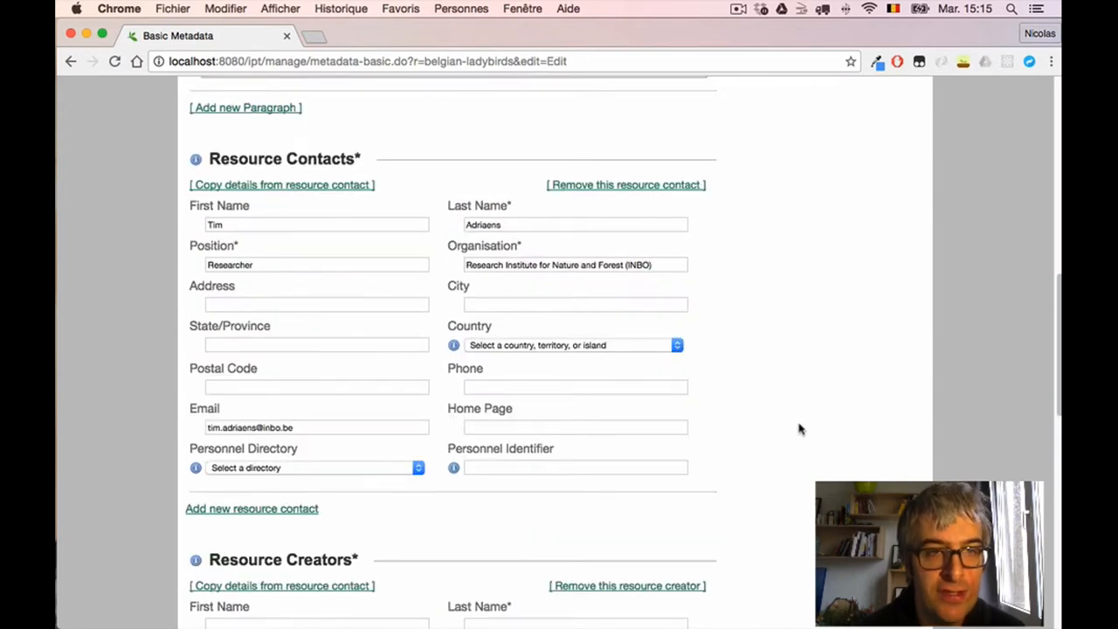
scroll(710, 541, down, 5)
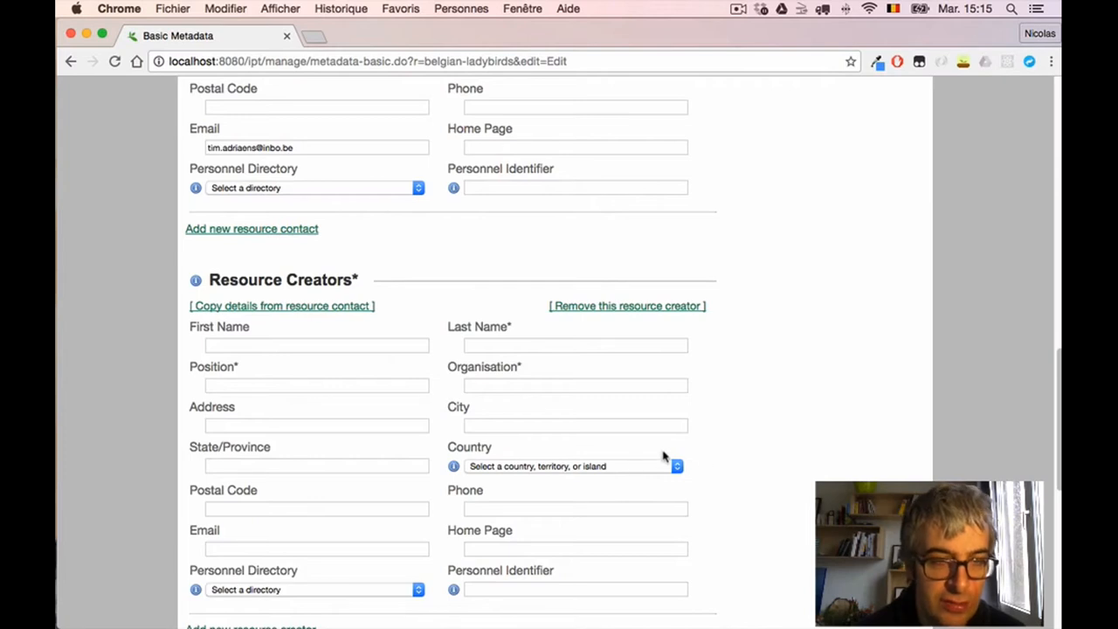
click(301, 307)
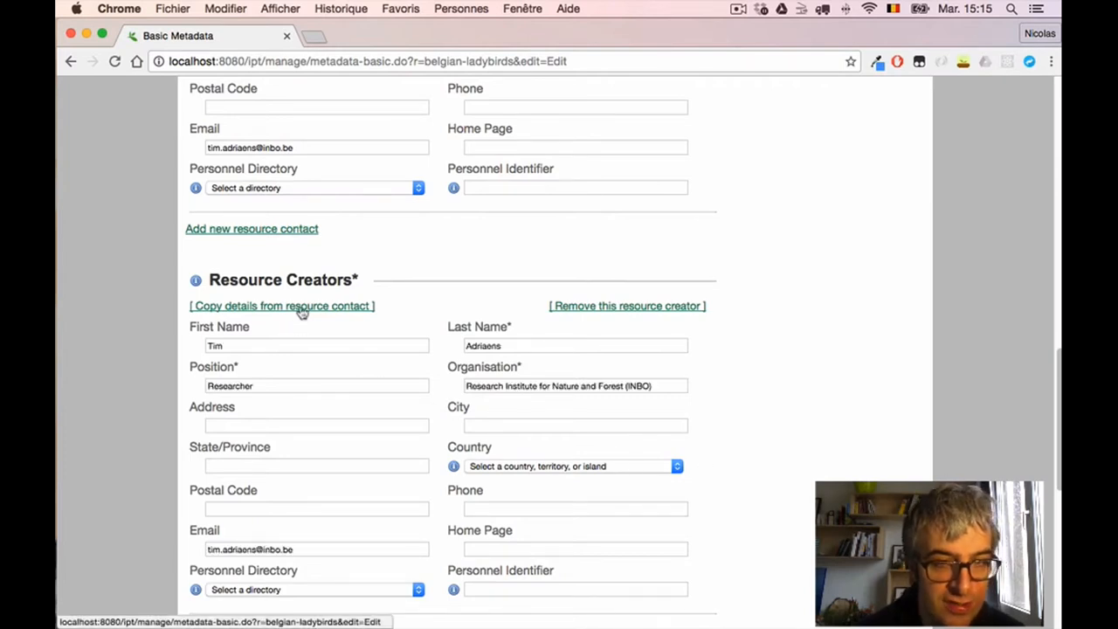
Set the metadata provider's position to IT Expert and the organisation to BBPF
scroll(786, 441, down, 3)
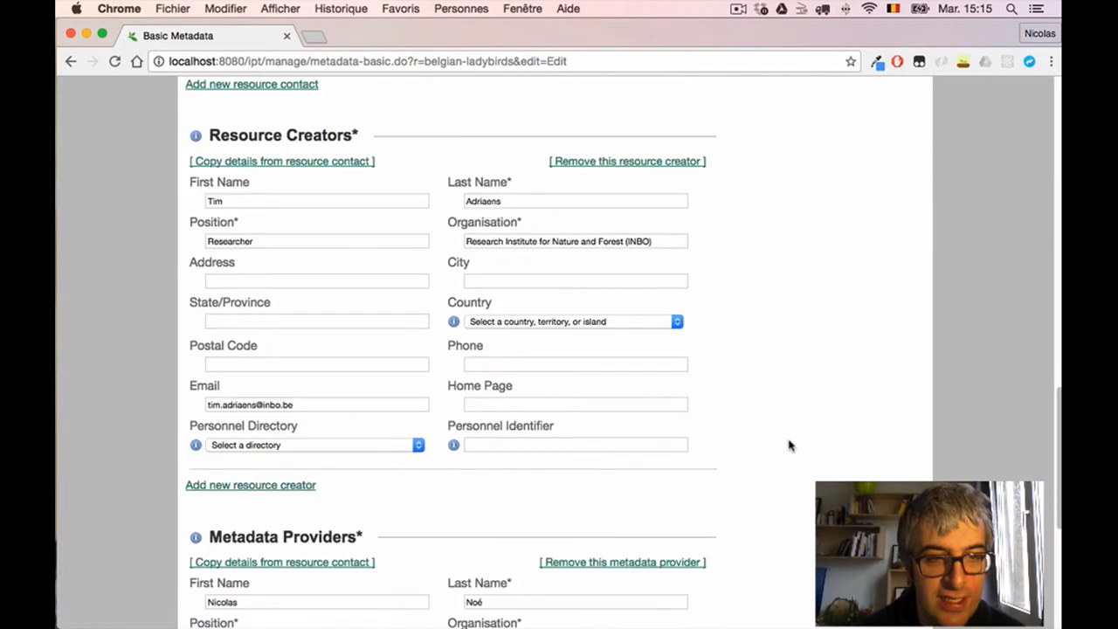
scroll(792, 446, down, 5)
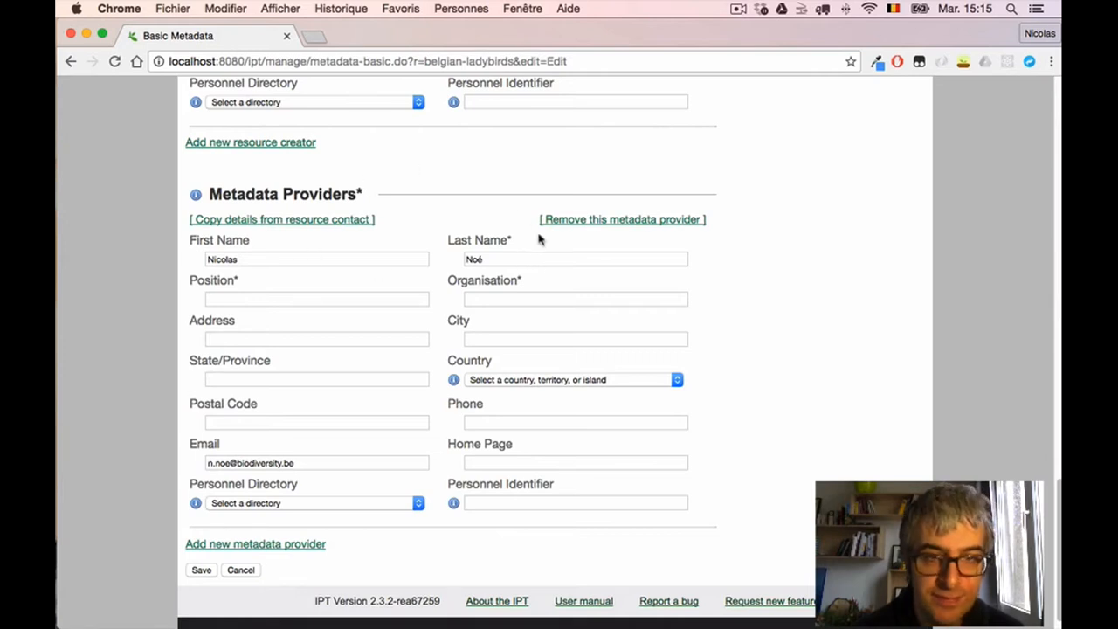
scroll(507, 255, down, 1)
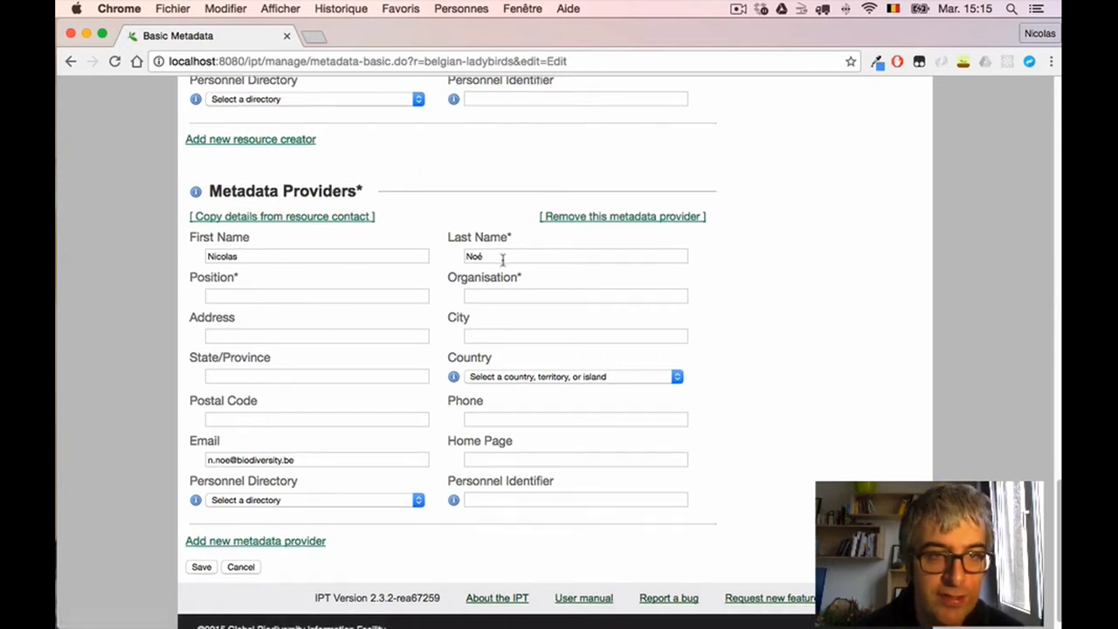
click(360, 295)
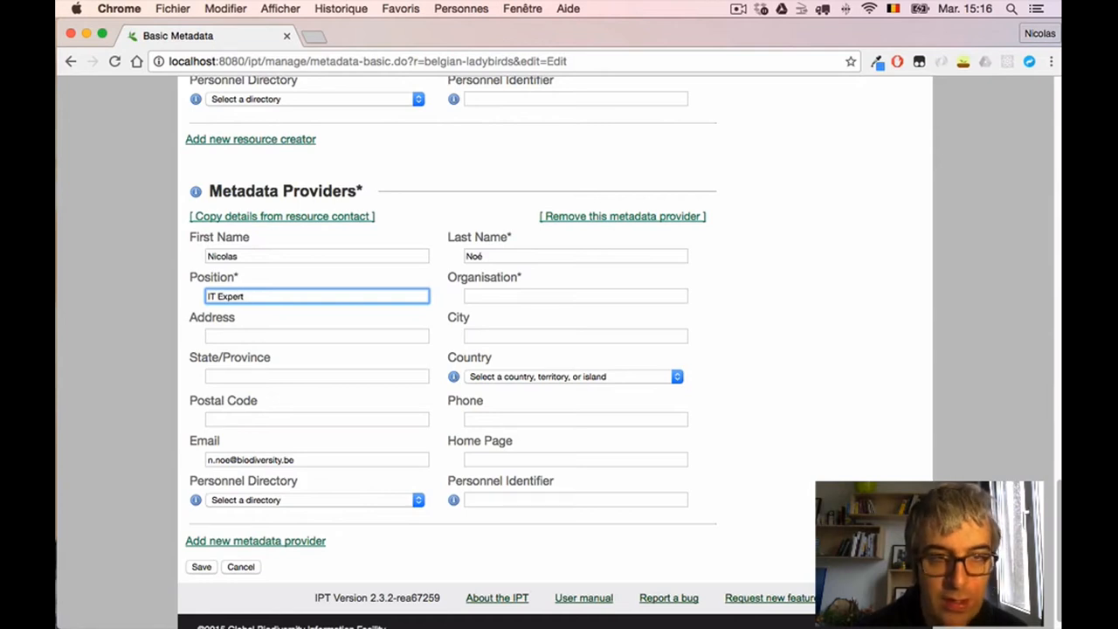
click(491, 299)
text(BBPF)
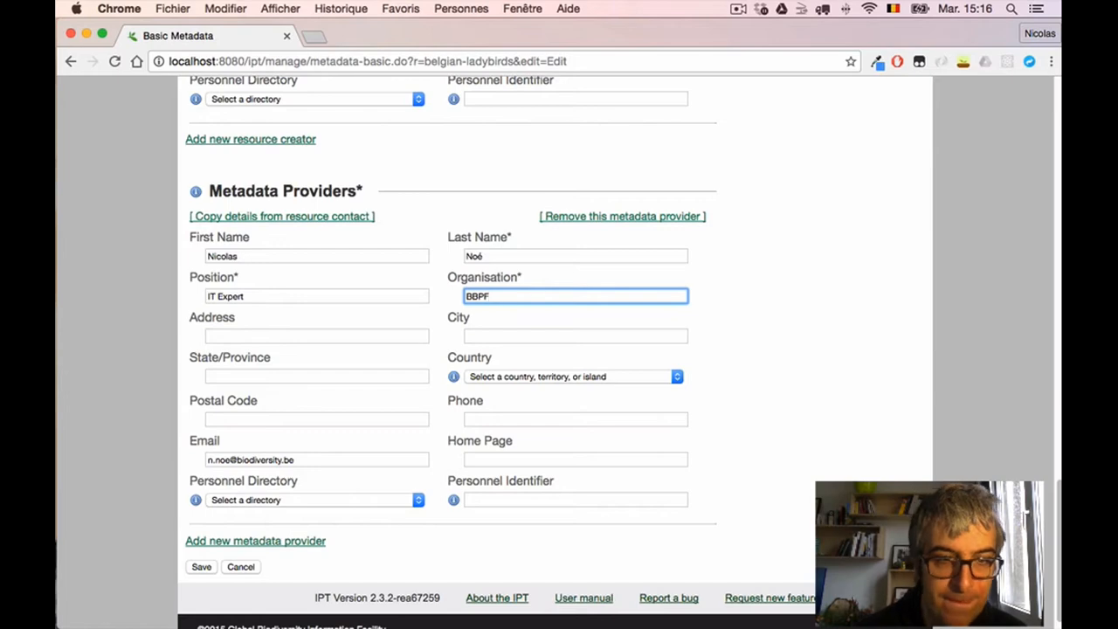
scroll(416, 402, down, 1)
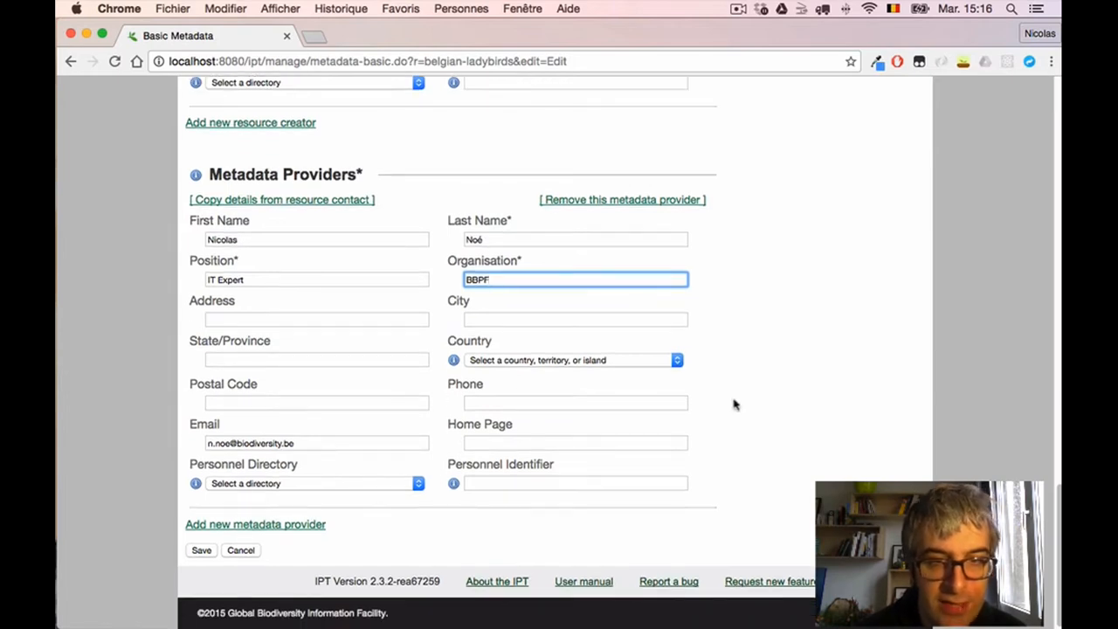
Check the completed Basic Metadata form and save that section
scroll(800, 404, up, 3)
scroll(800, 403, up, 15)
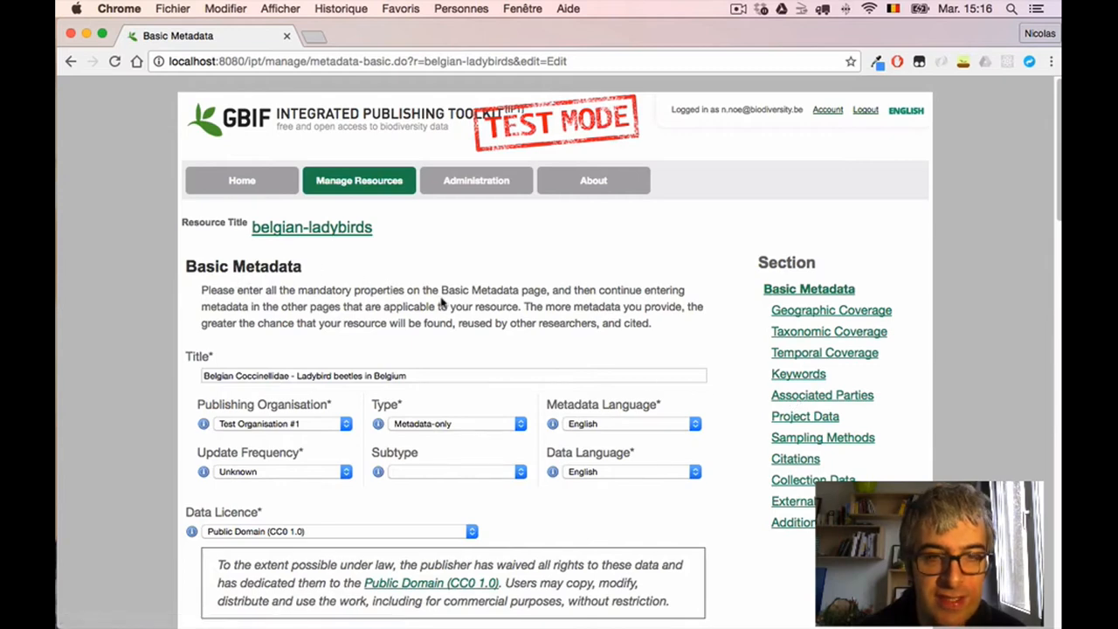
scroll(709, 435, down, 15)
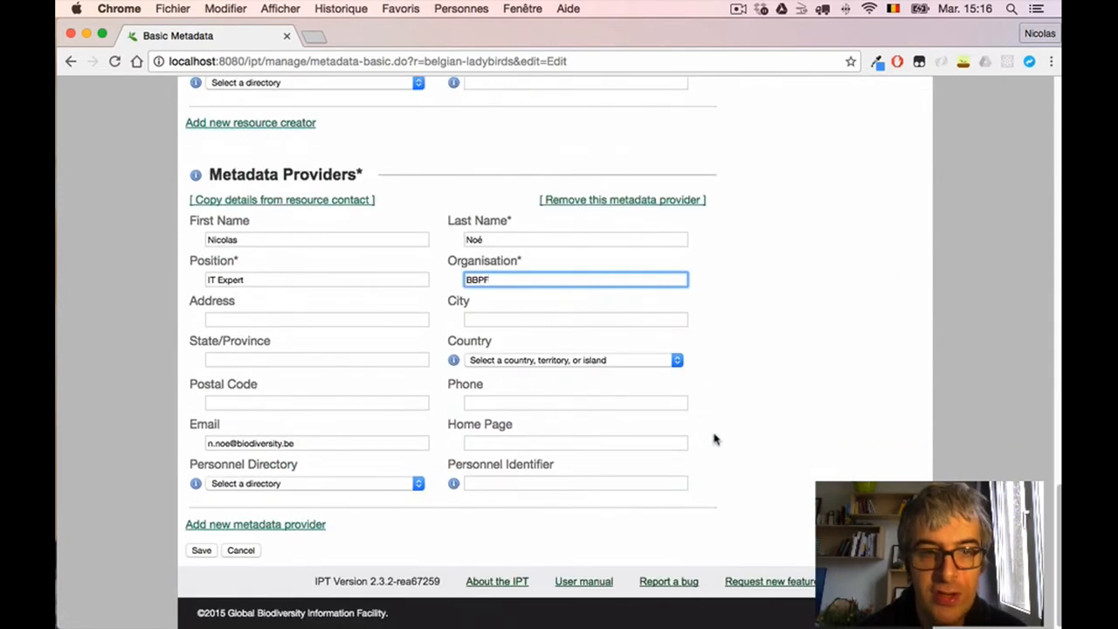
click(201, 550)
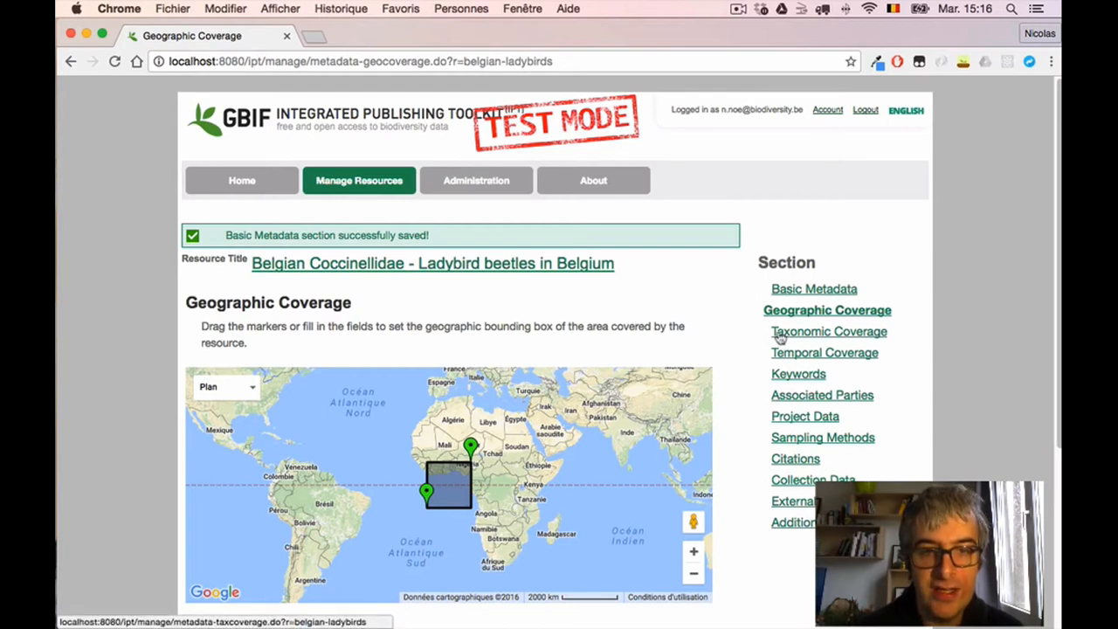
Switch to the Word document and copy the paragraph under Geographic Coverage about ladybird occurrences in Belgium and Flanders
scroll(775, 344, down, 1)
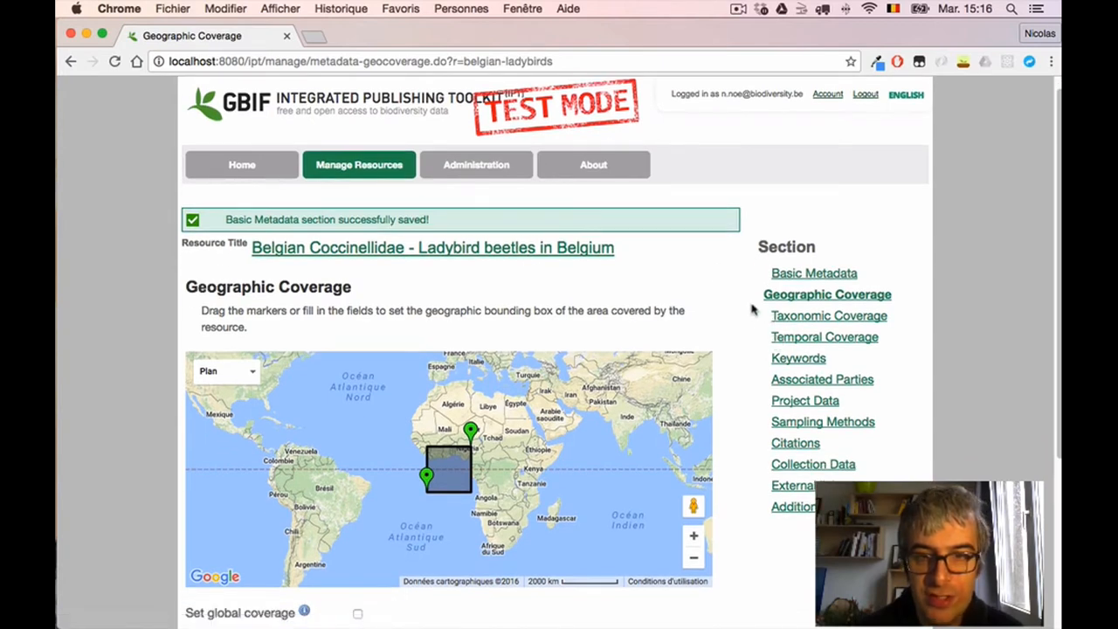
scroll(754, 314, down, 3)
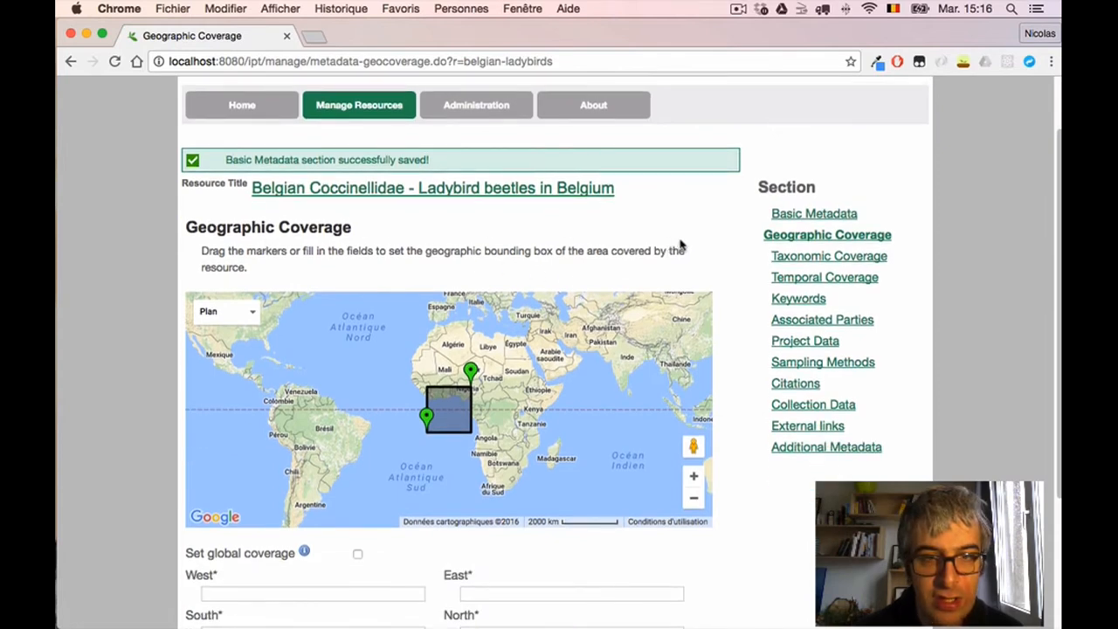
scroll(734, 307, down, 3)
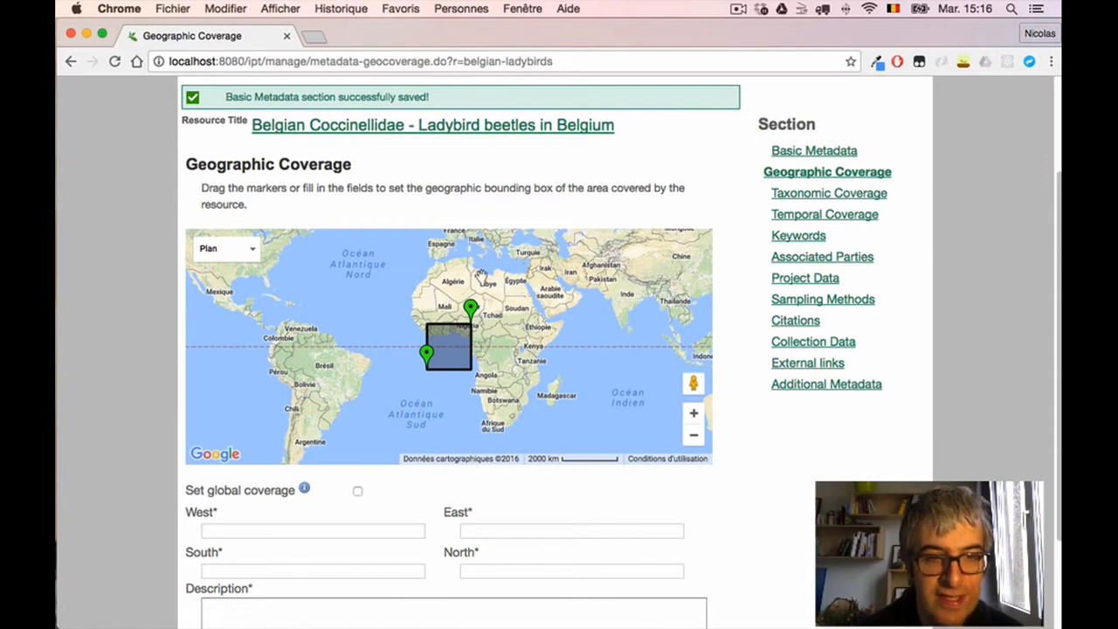
scroll(825, 406, down, 3)
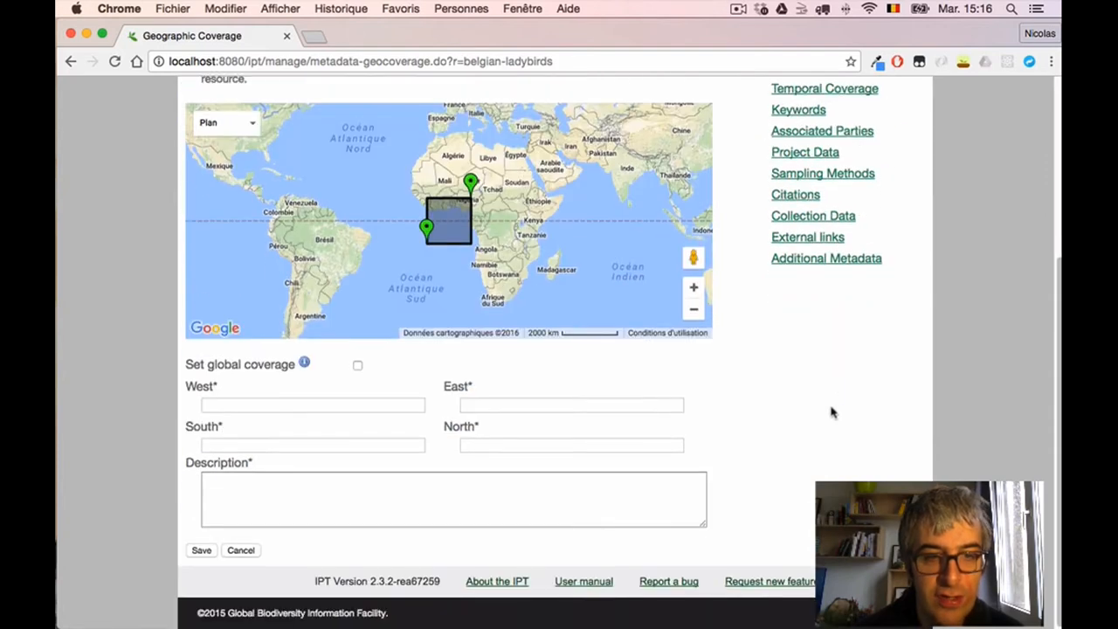
click(555, 488)
scroll(821, 403, up, 3)
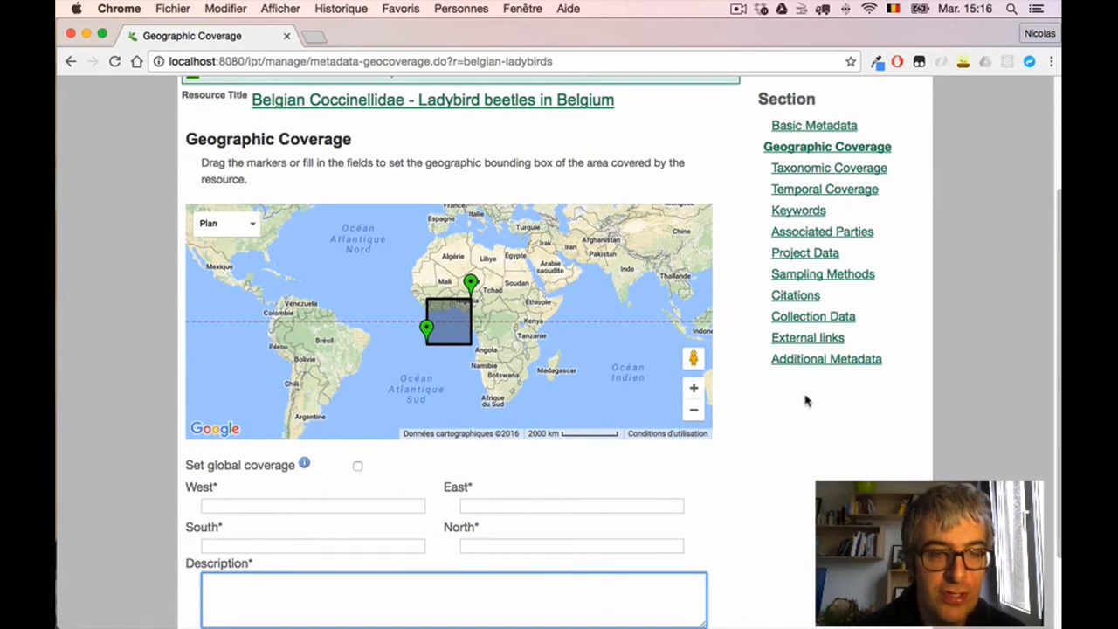
key(super+Tab)
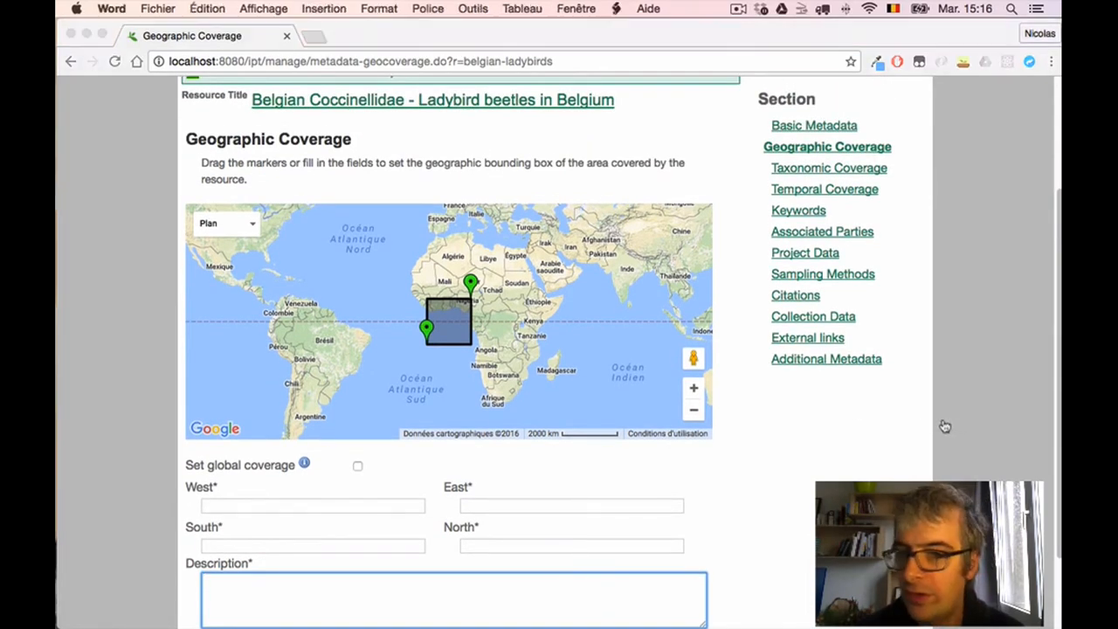
click(779, 410)
scroll(783, 413, down, 2)
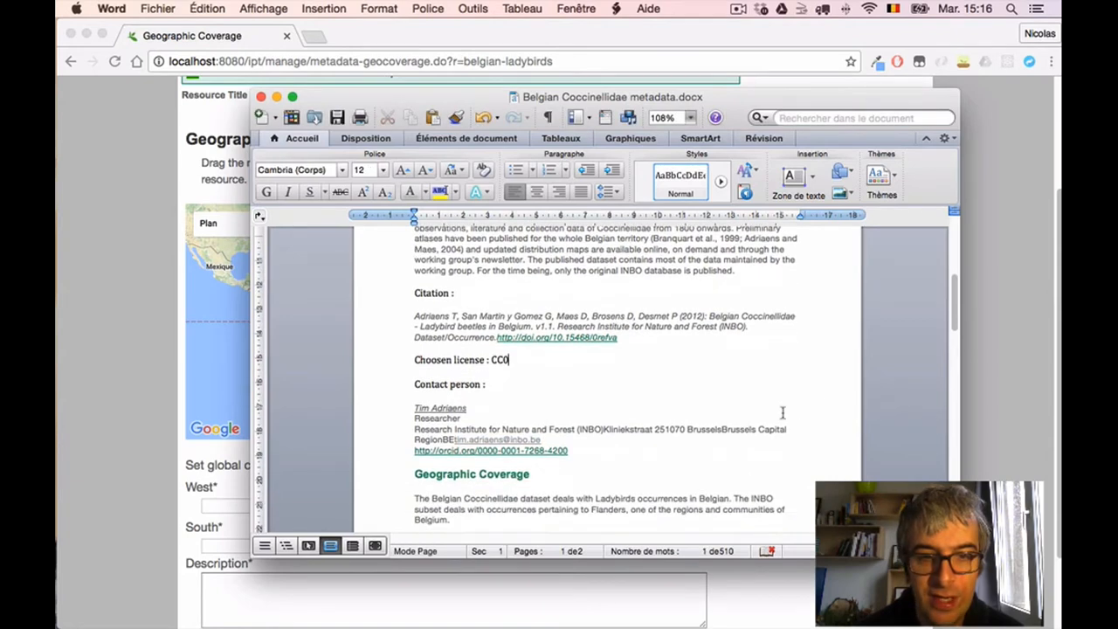
scroll(783, 412, down, 1)
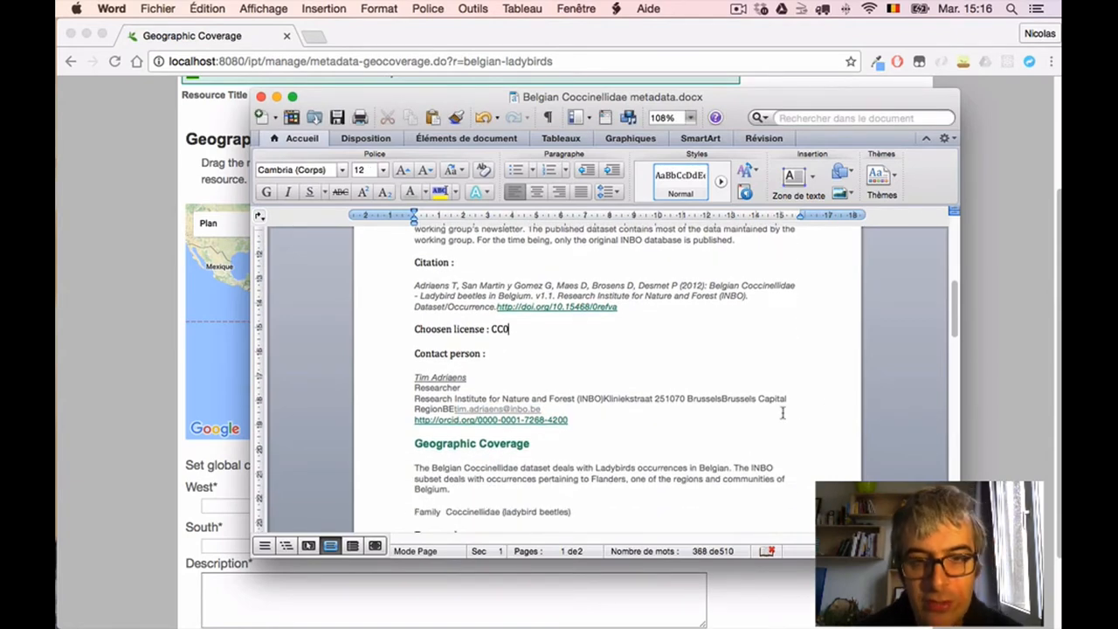
scroll(783, 413, down, 1)
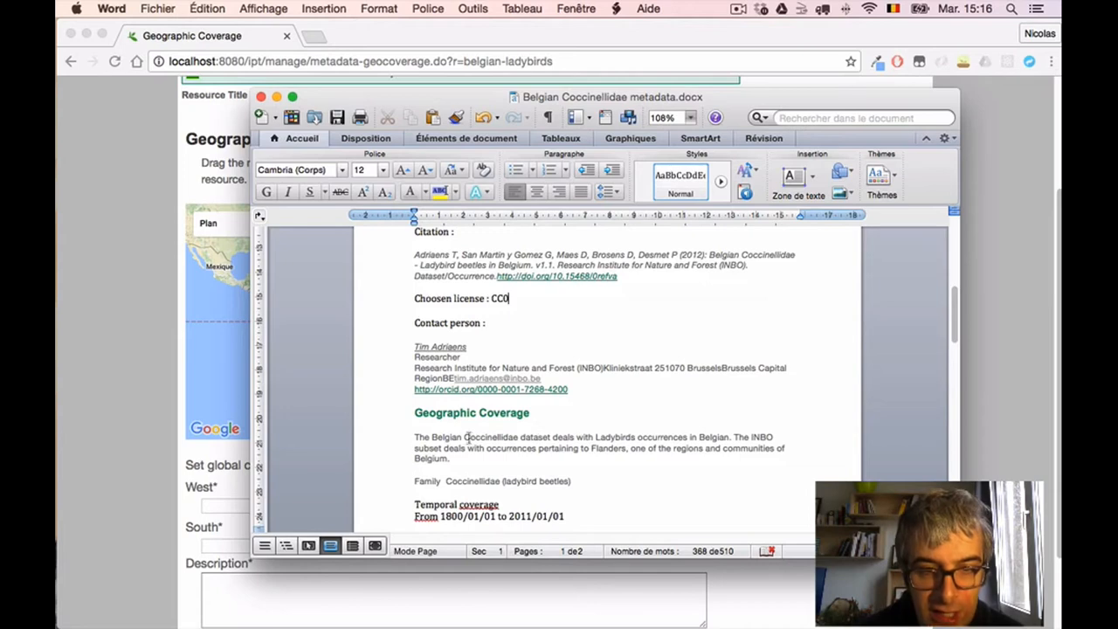
drag(417, 438, 485, 459)
key(super+c)
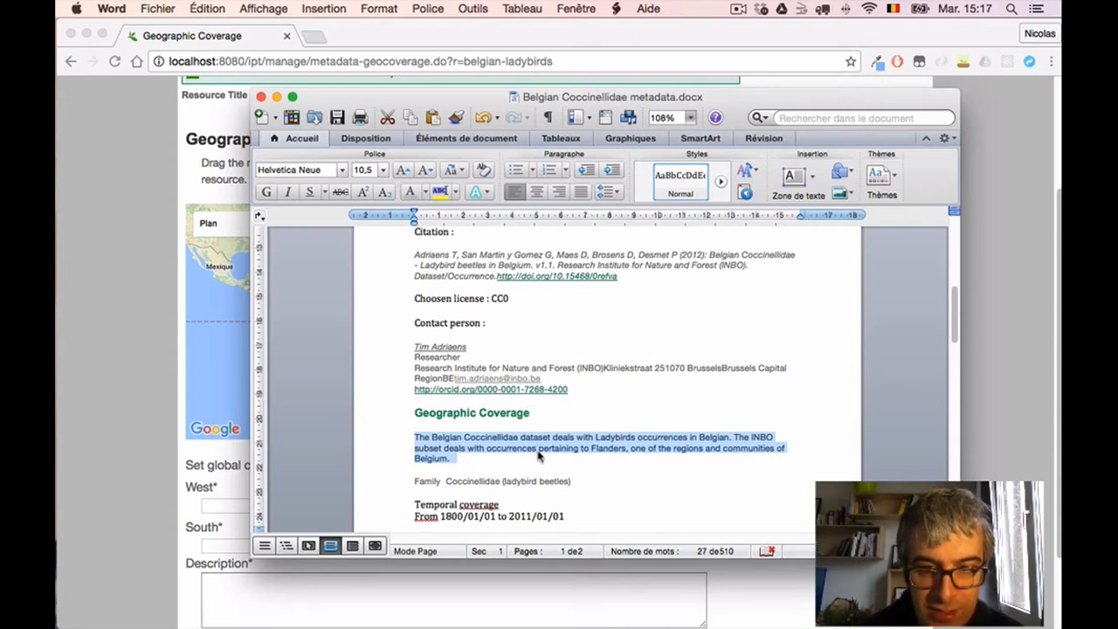
Return to Chrome and paste the copied paragraph into the Geographic Coverage description
click(146, 474)
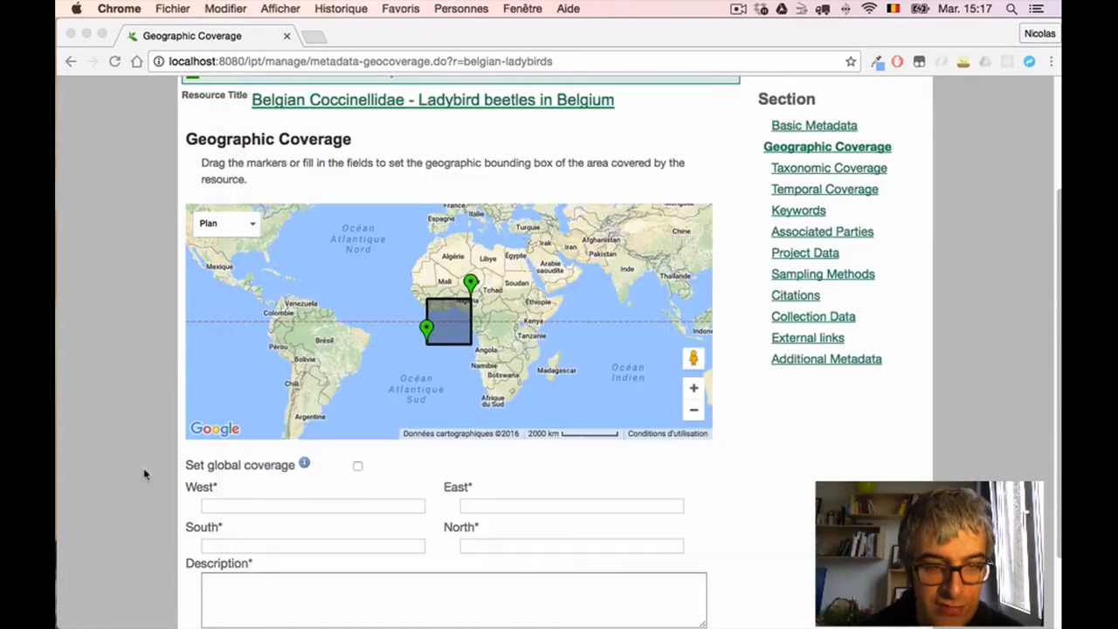
scroll(434, 513, down, 2)
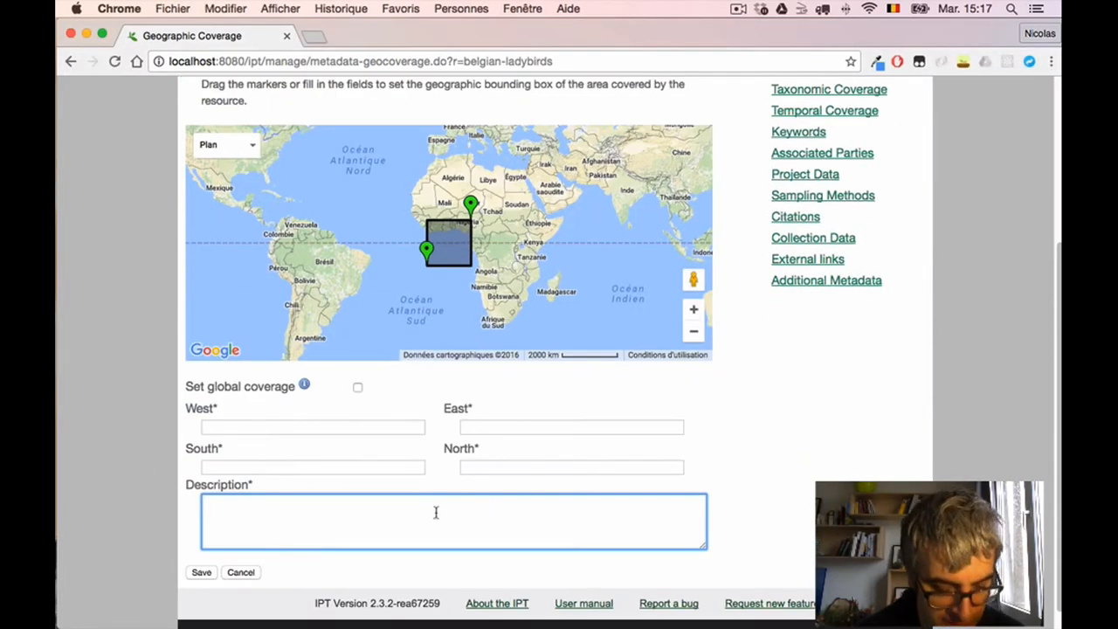
key(super+v)
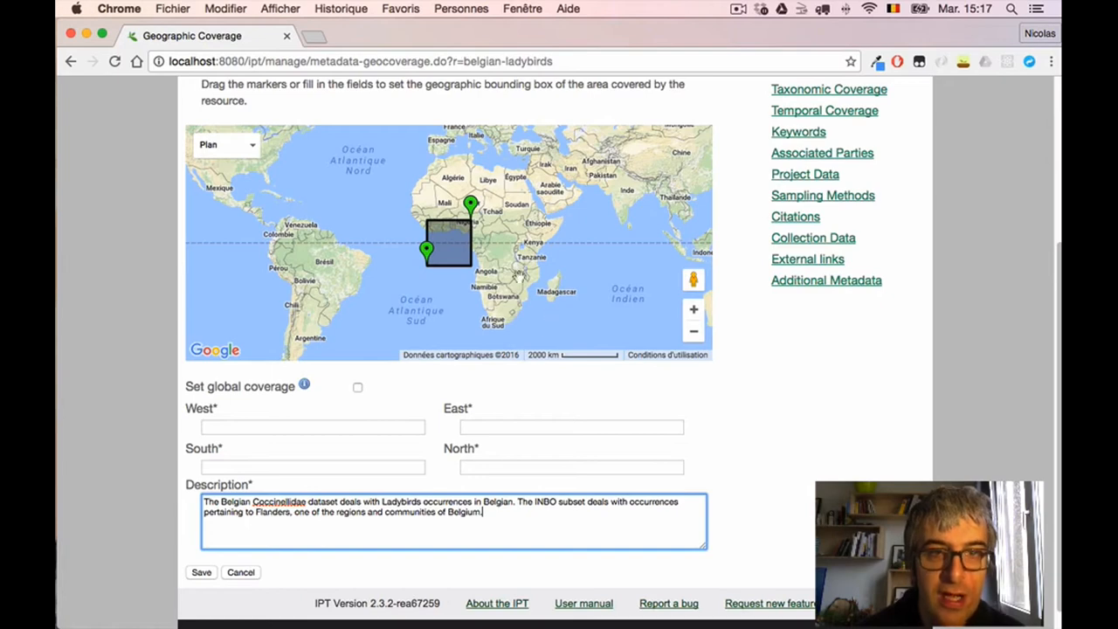
Move the map's bounding box onto Belgium, at about West 2.83, East 6.22, South 49.48 and North 51.53
scroll(760, 325, up, 1)
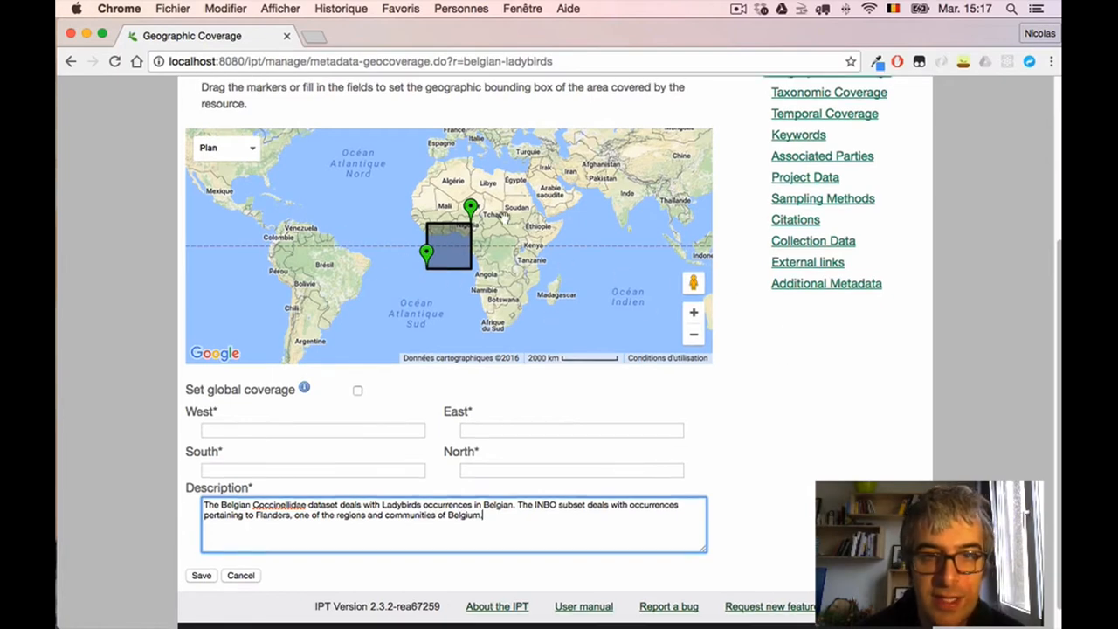
mouse_move(489, 214)
mouse_down()
mouse_move(496, 288)
mouse_move(481, 233)
mouse_move(485, 164)
mouse_up()
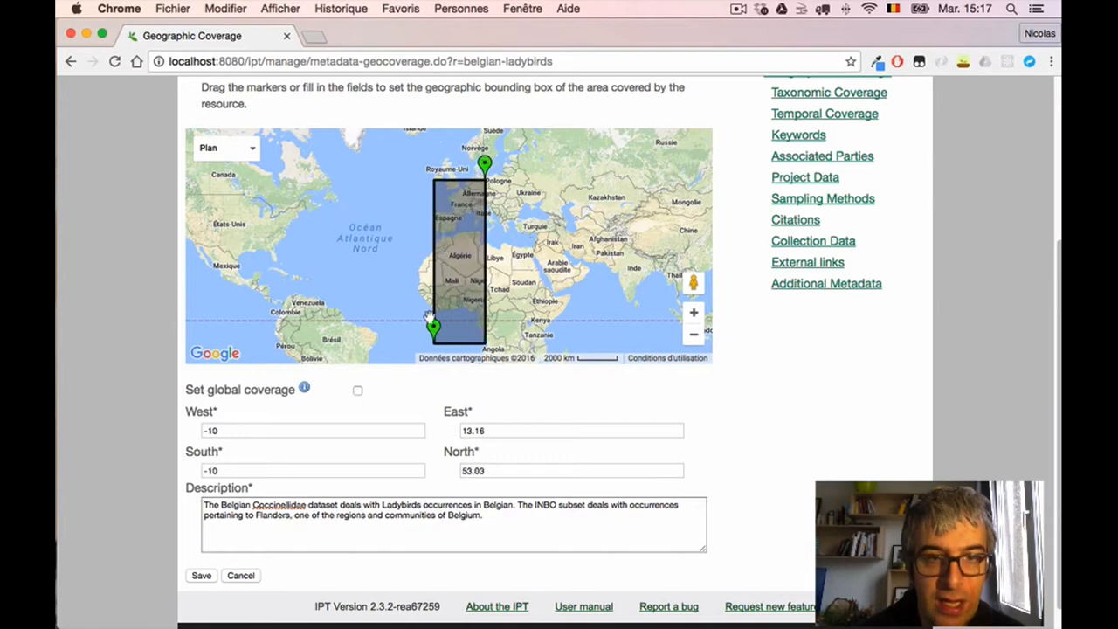
drag(432, 325, 448, 187)
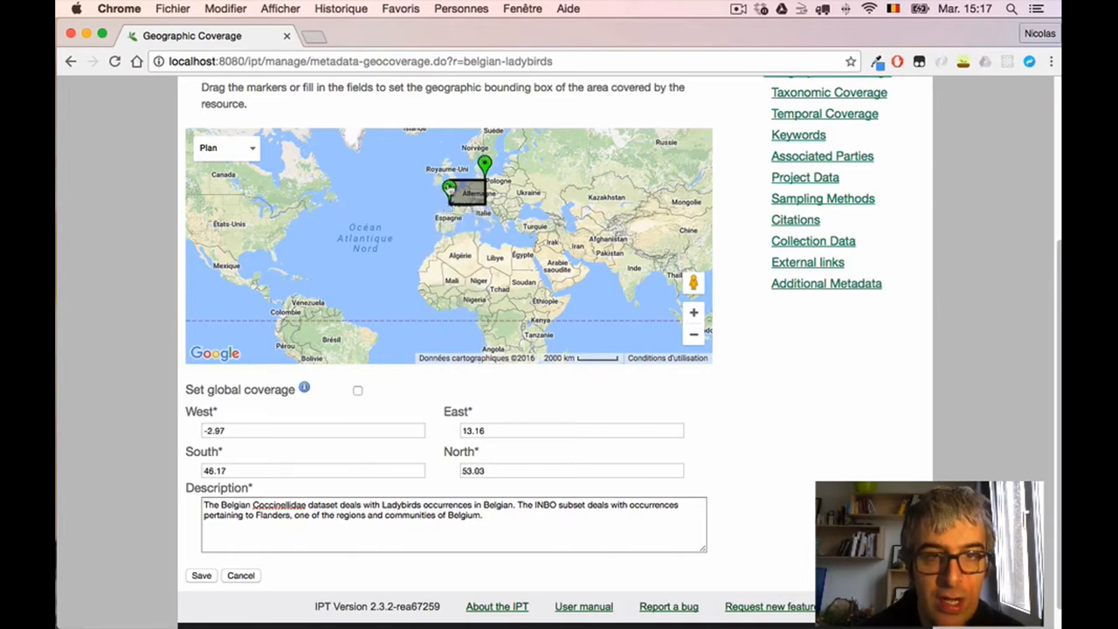
click(693, 313)
click(694, 312)
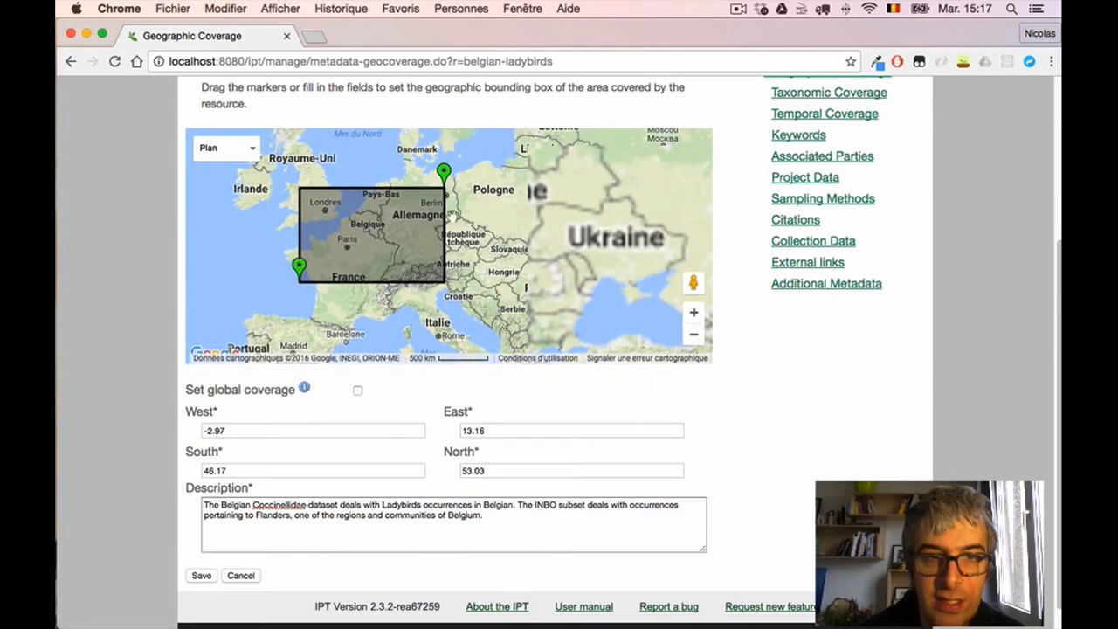
drag(444, 174, 382, 194)
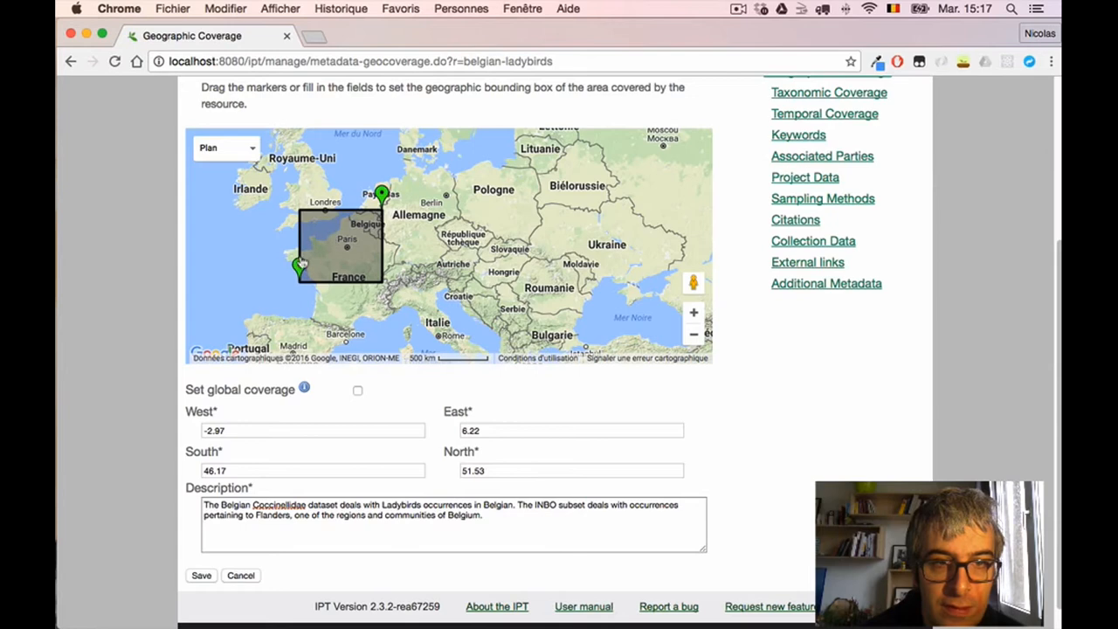
mouse_move(302, 261)
mouse_down()
mouse_move(357, 219)
mouse_move(347, 232)
mouse_up()
Refine the bounding box around Belgium to about West 2.35, East 6.4, South 50.18, North 51.56, and save the geographic coverage
click(691, 313)
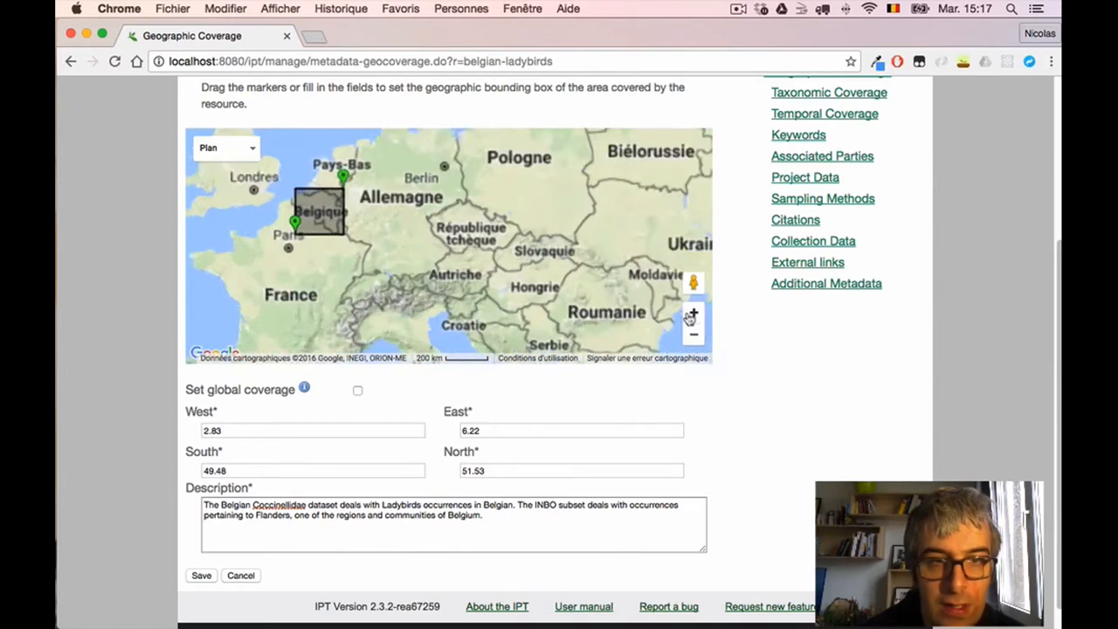
mouse_move(306, 175)
mouse_down()
mouse_move(486, 262)
mouse_move(497, 239)
mouse_up()
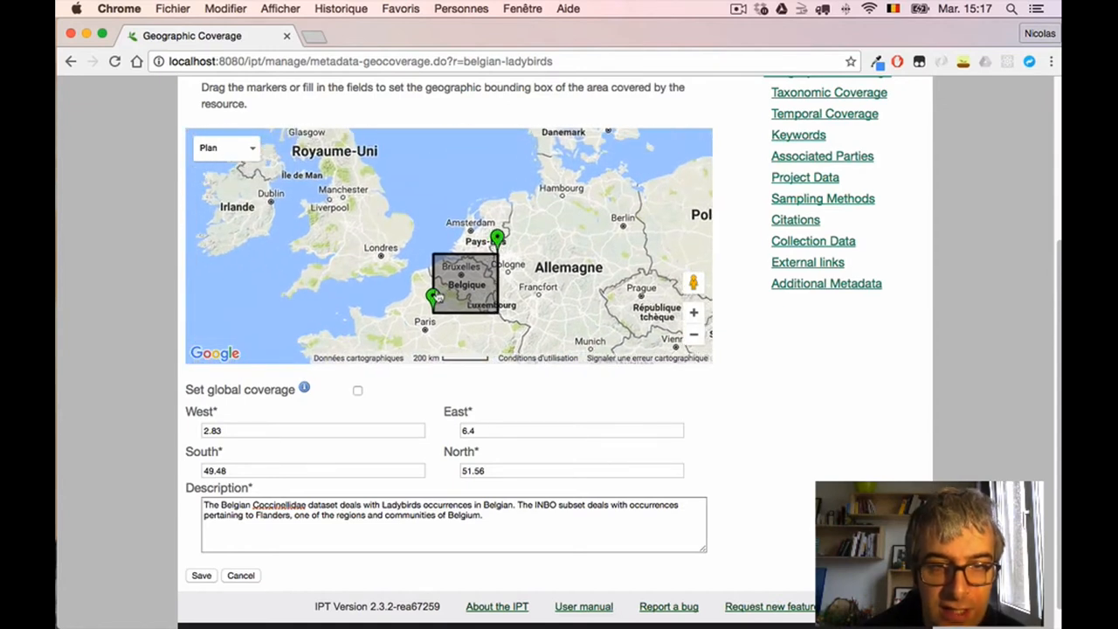
drag(436, 298, 424, 291)
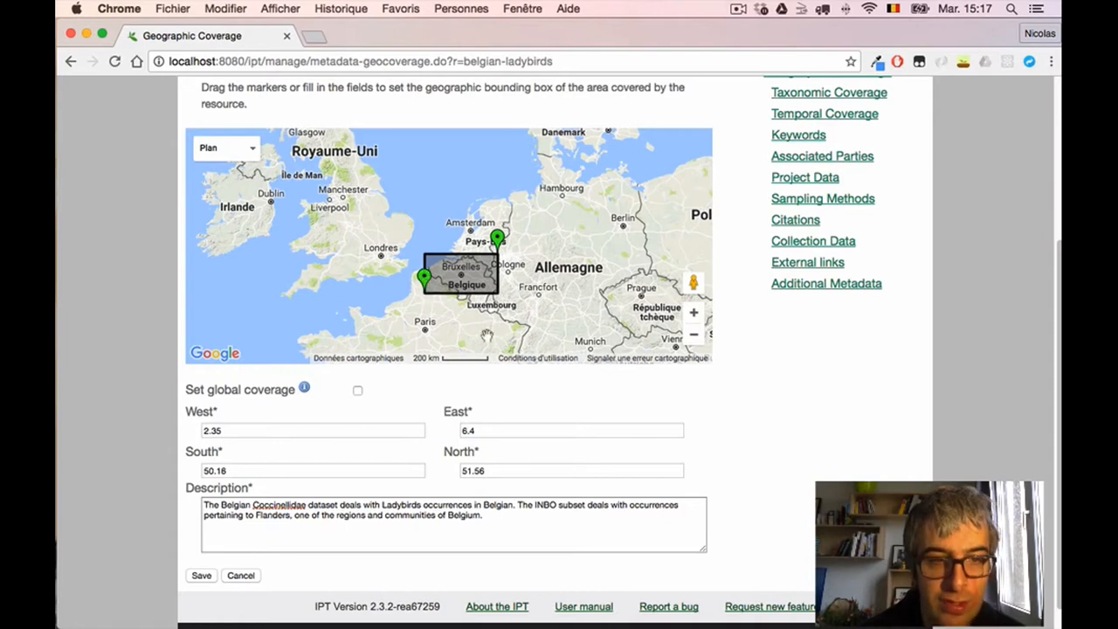
click(385, 532)
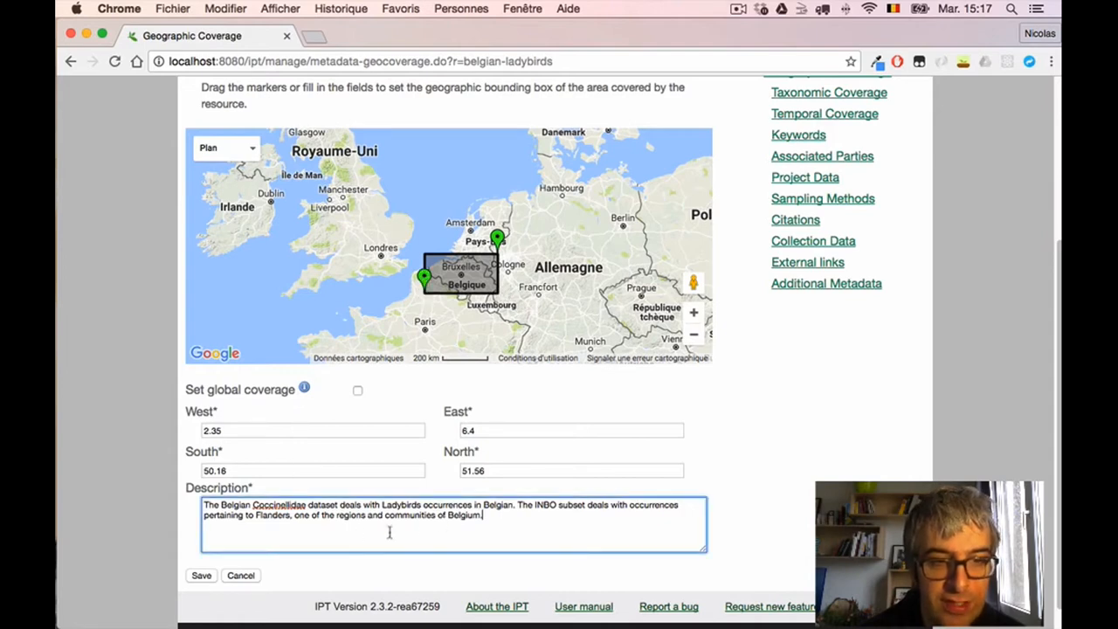
scroll(734, 495, up, 1)
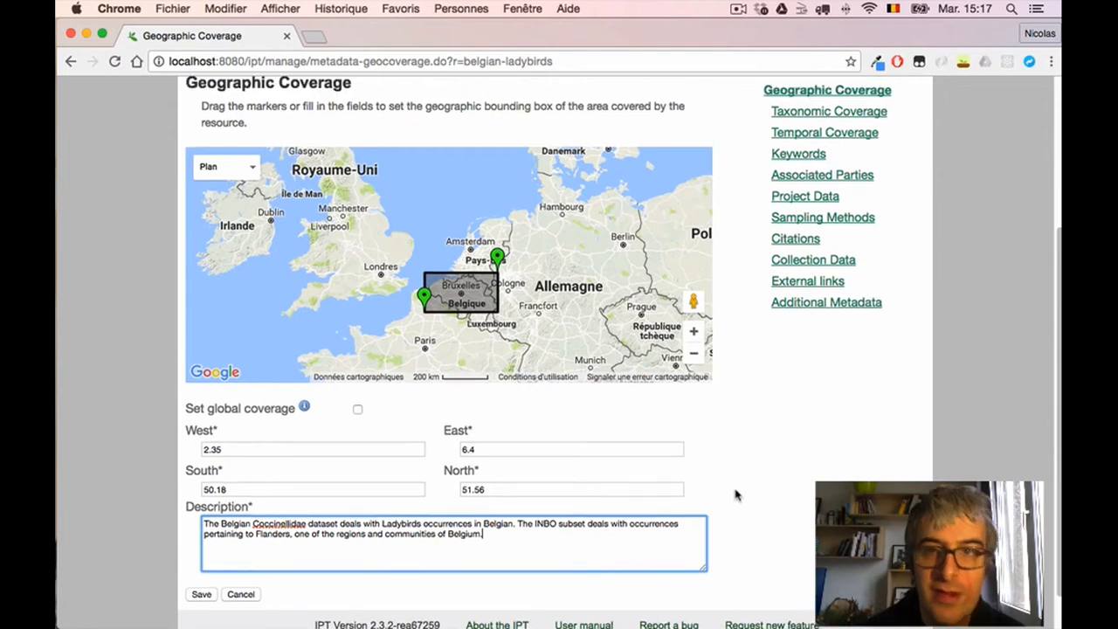
click(200, 598)
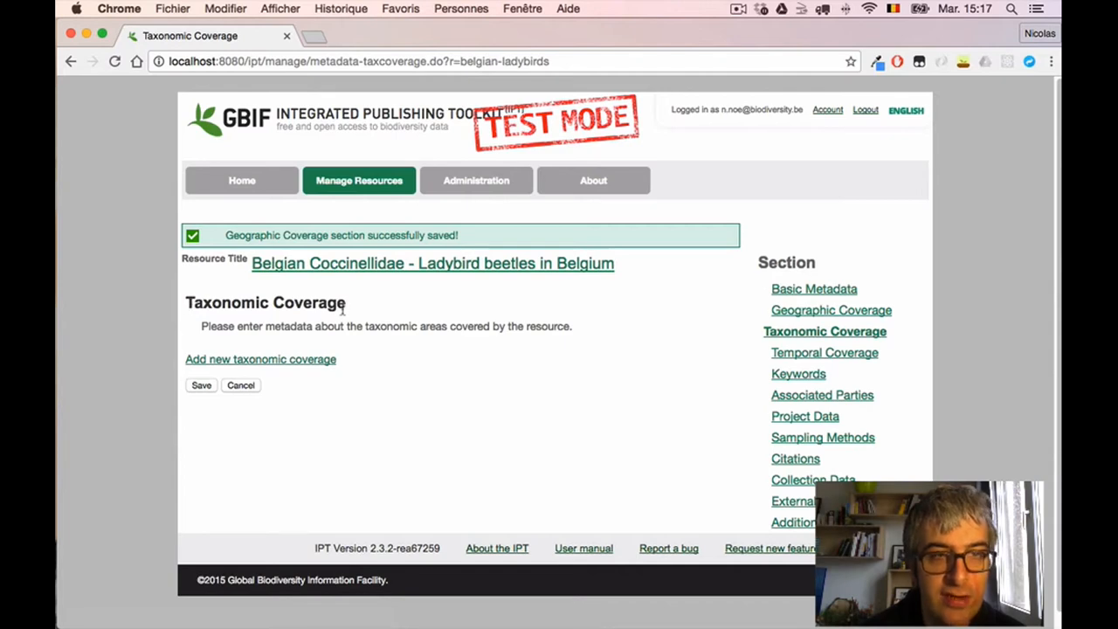
Copy the family name "Coccinellidae" from the Word document and return to the Taxonomic Coverage page in Chrome
key(super+Tab)
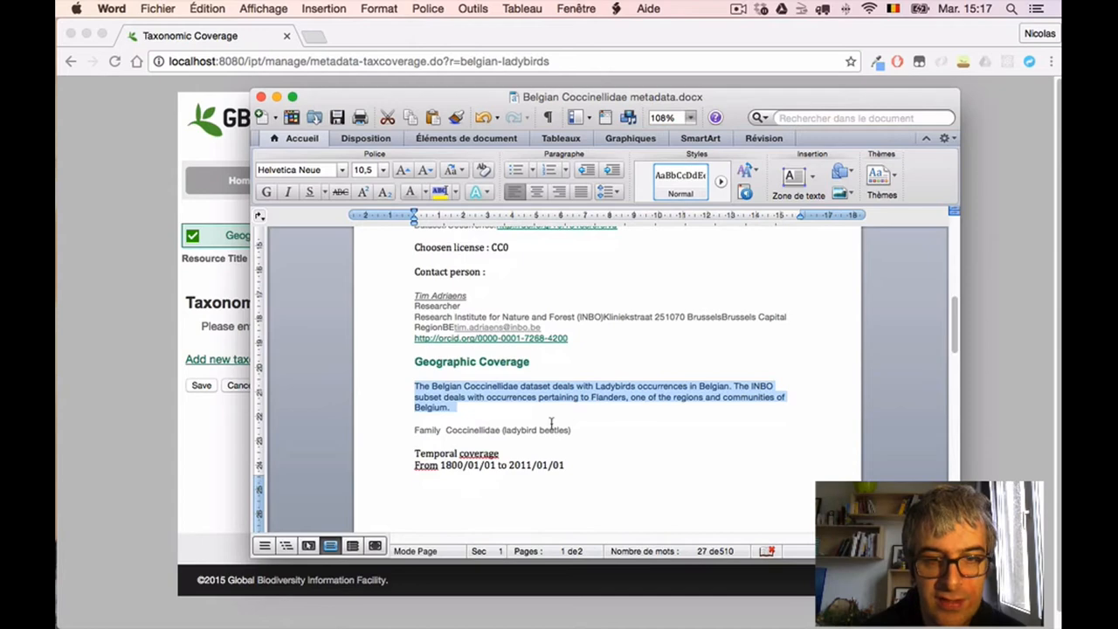
scroll(551, 425, down, 3)
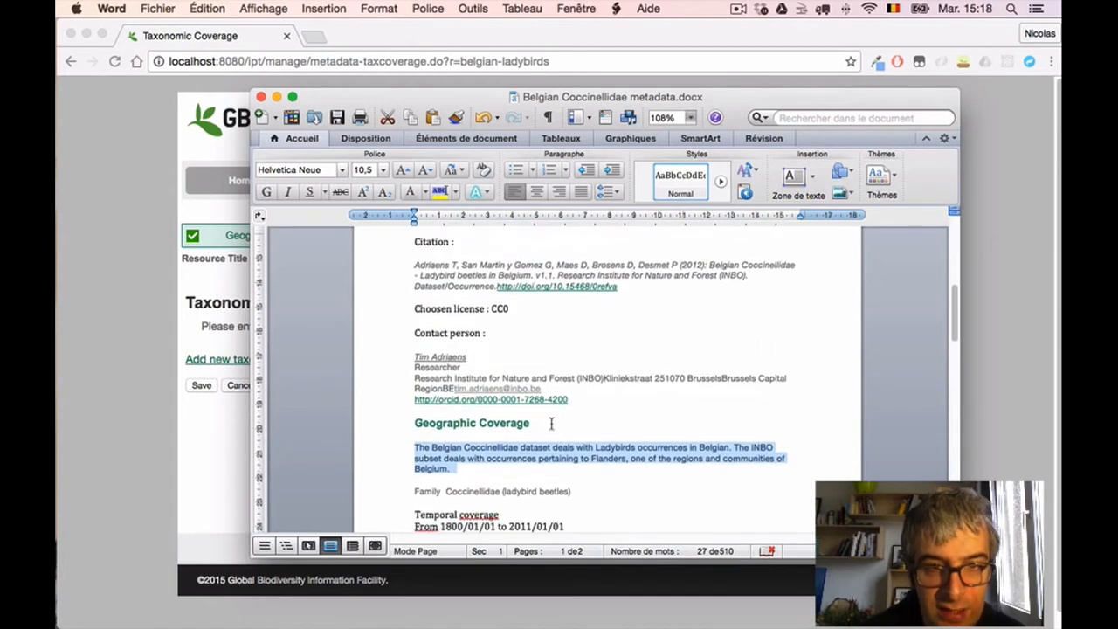
scroll(552, 425, up, 3)
scroll(551, 425, down, 4)
scroll(551, 424, down, 15)
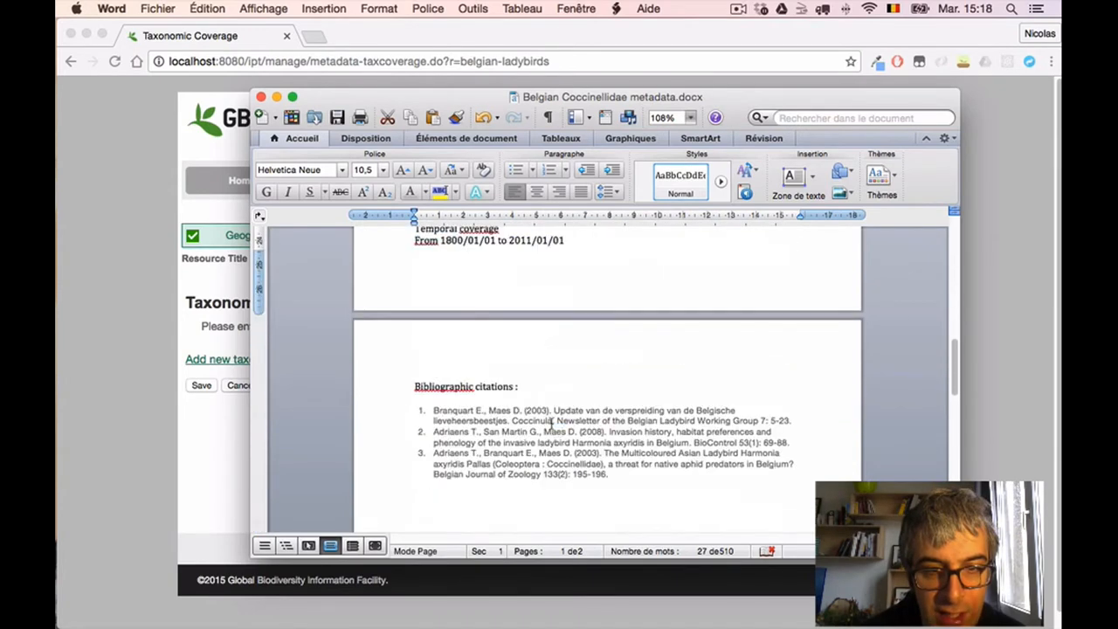
scroll(551, 425, up, 12)
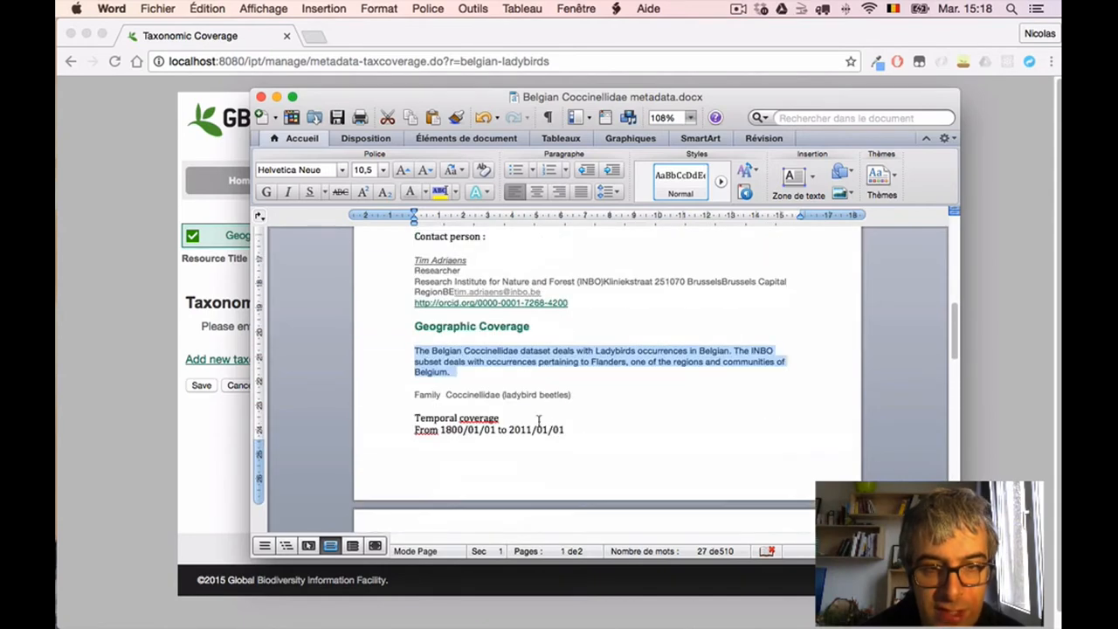
click(418, 395)
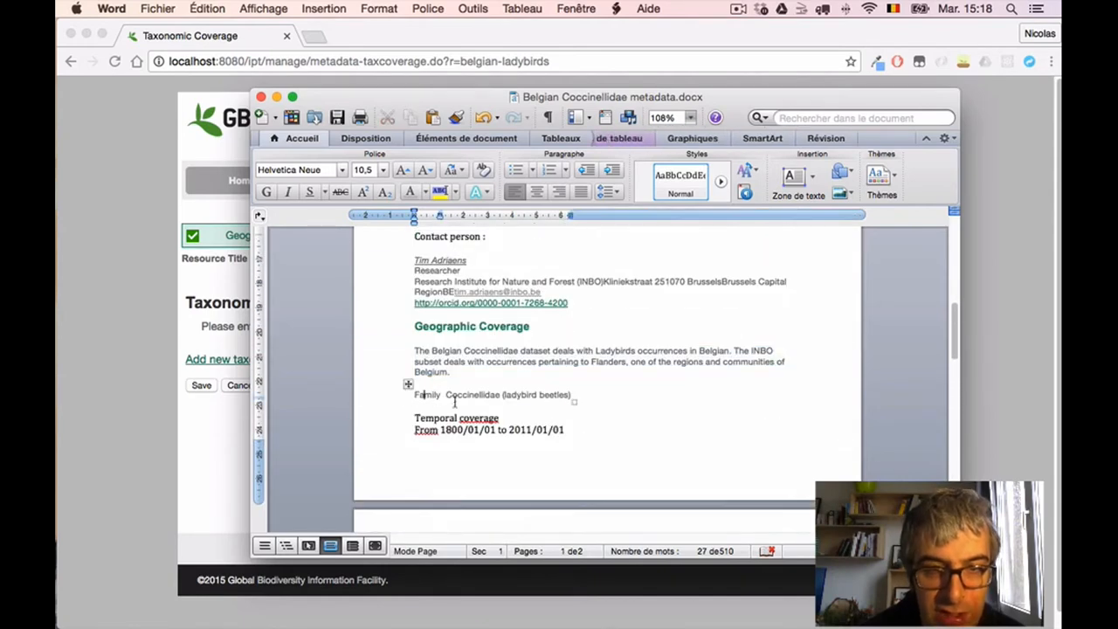
click(446, 394)
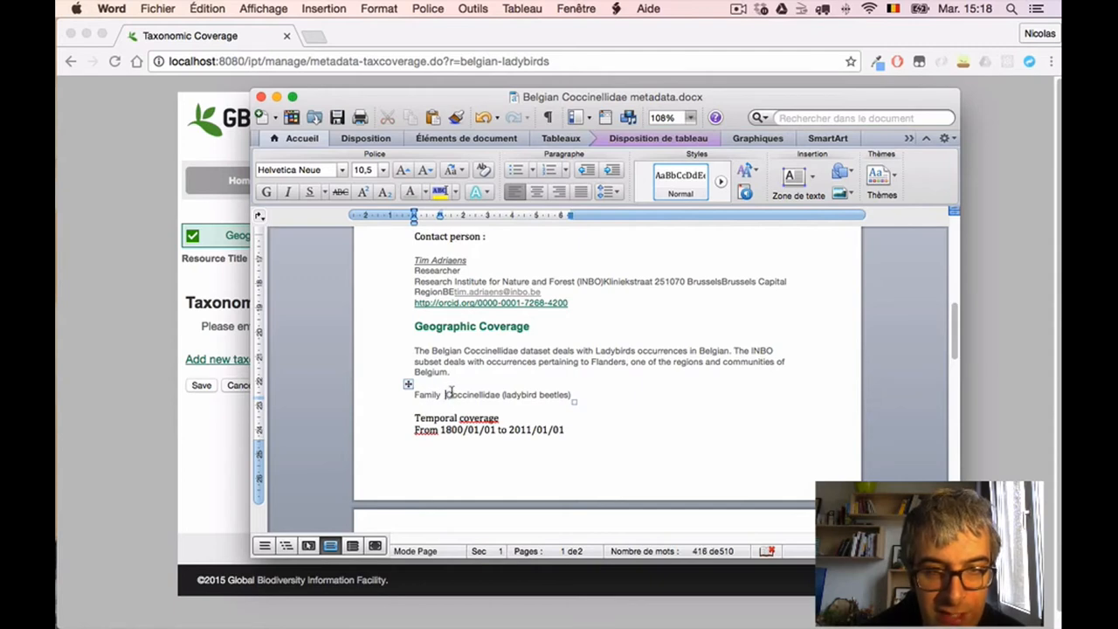
drag(447, 394, 499, 394)
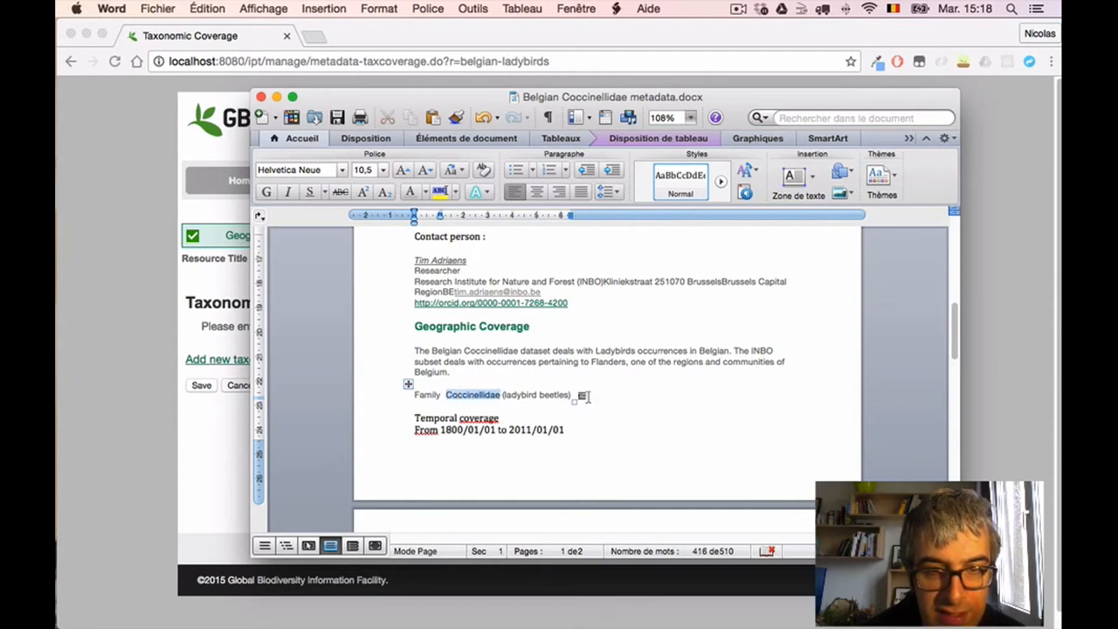
key(super+c)
click(229, 463)
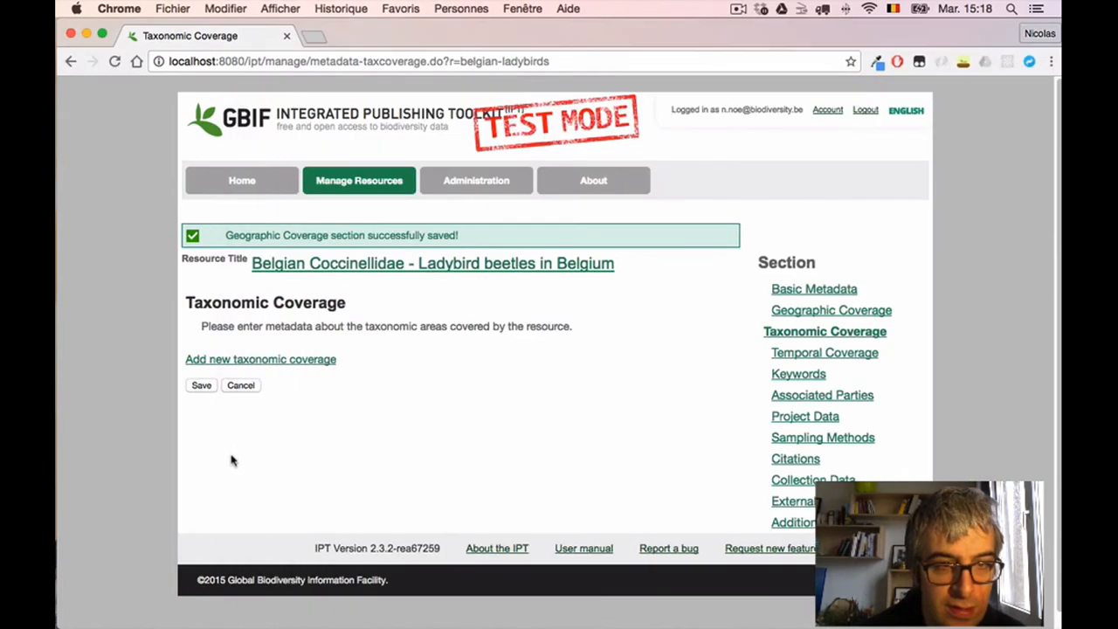
Add a taxonomic coverage with scientific name "Coccinellidae", common name "Ladyird beetles" and rank family, and save it
click(312, 365)
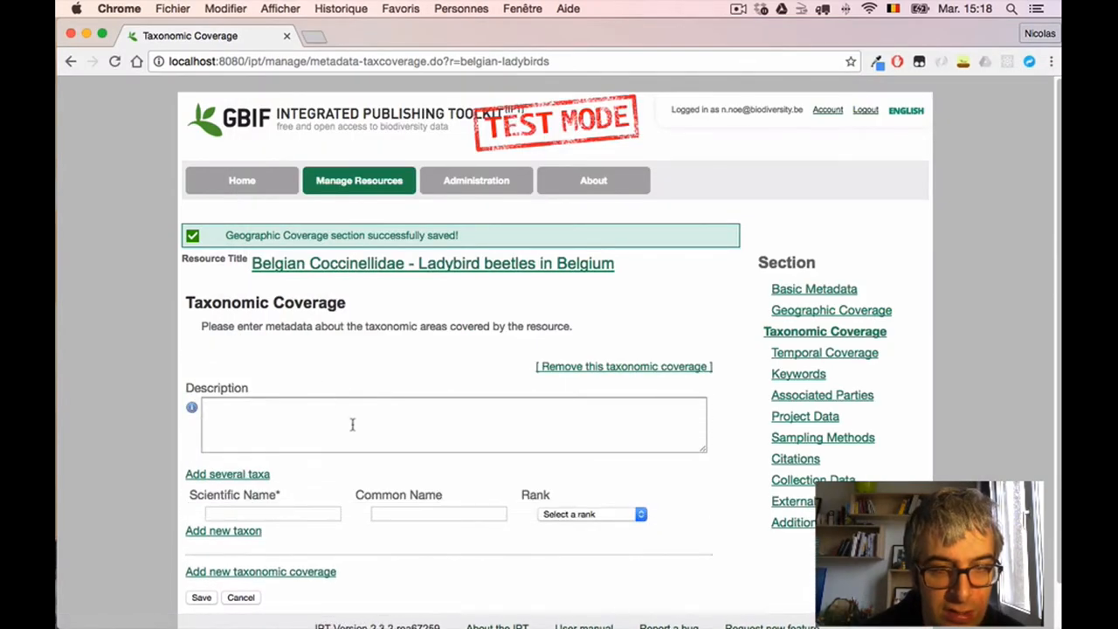
scroll(352, 424, down, 1)
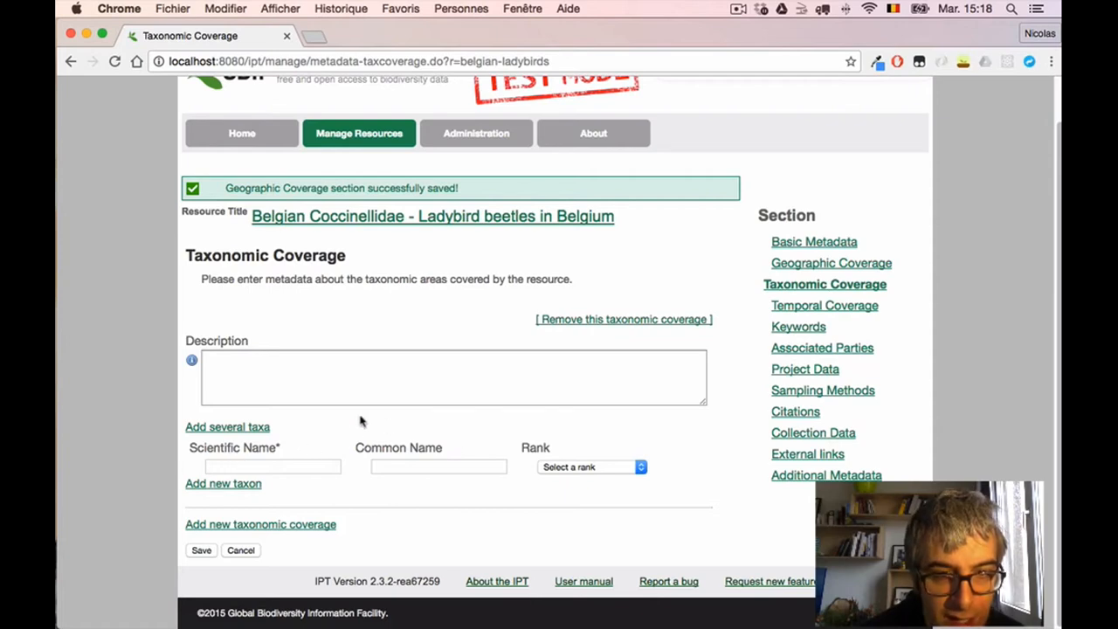
click(577, 469)
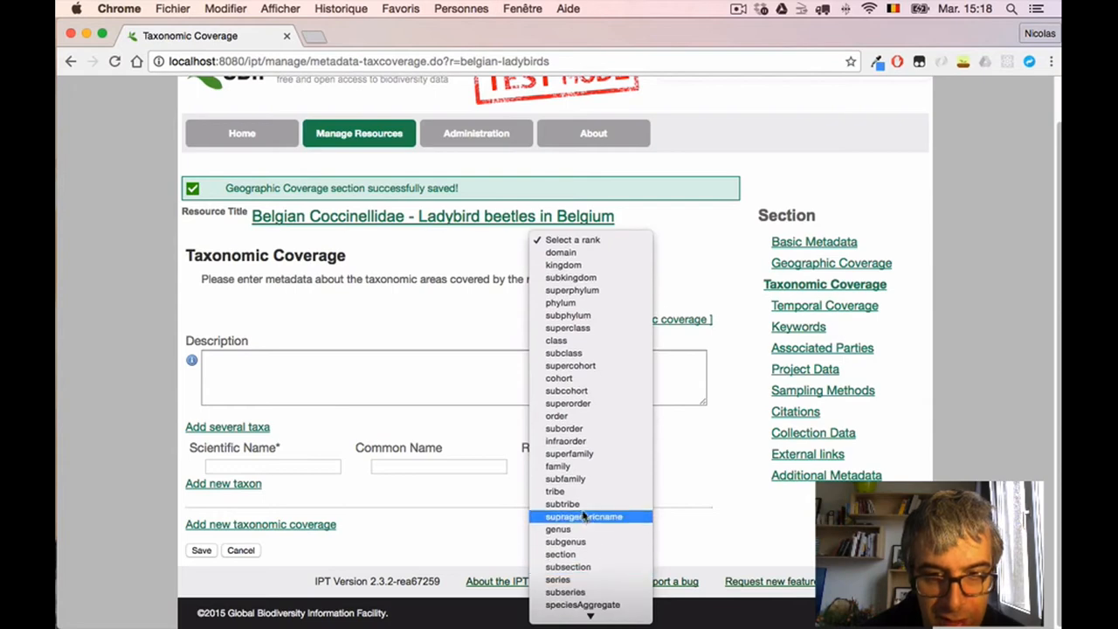
click(563, 467)
click(272, 467)
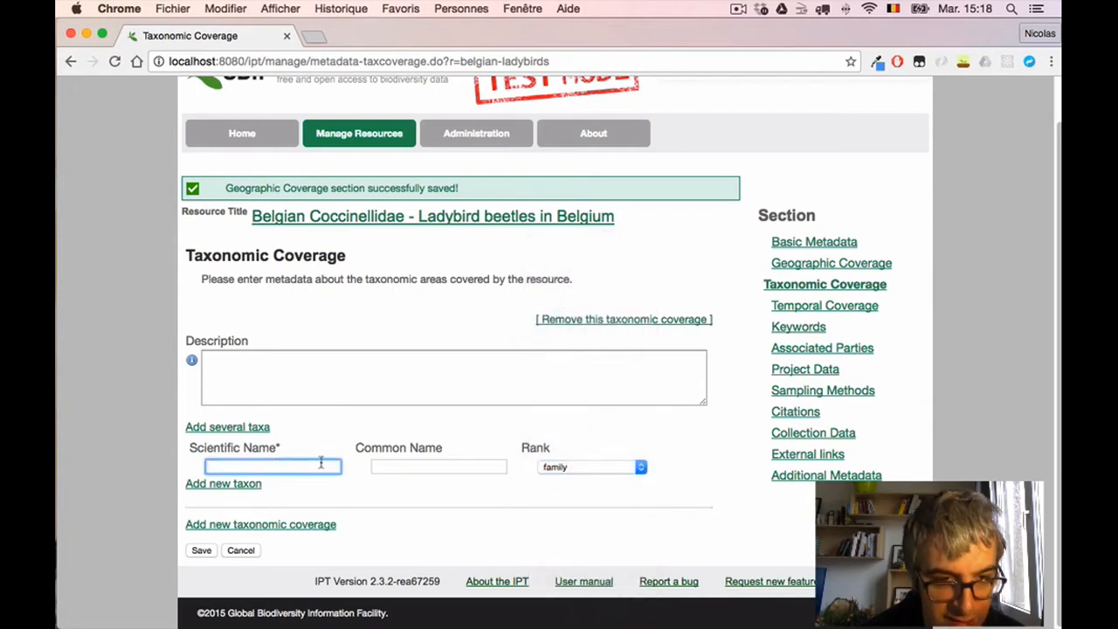
key(super+v)
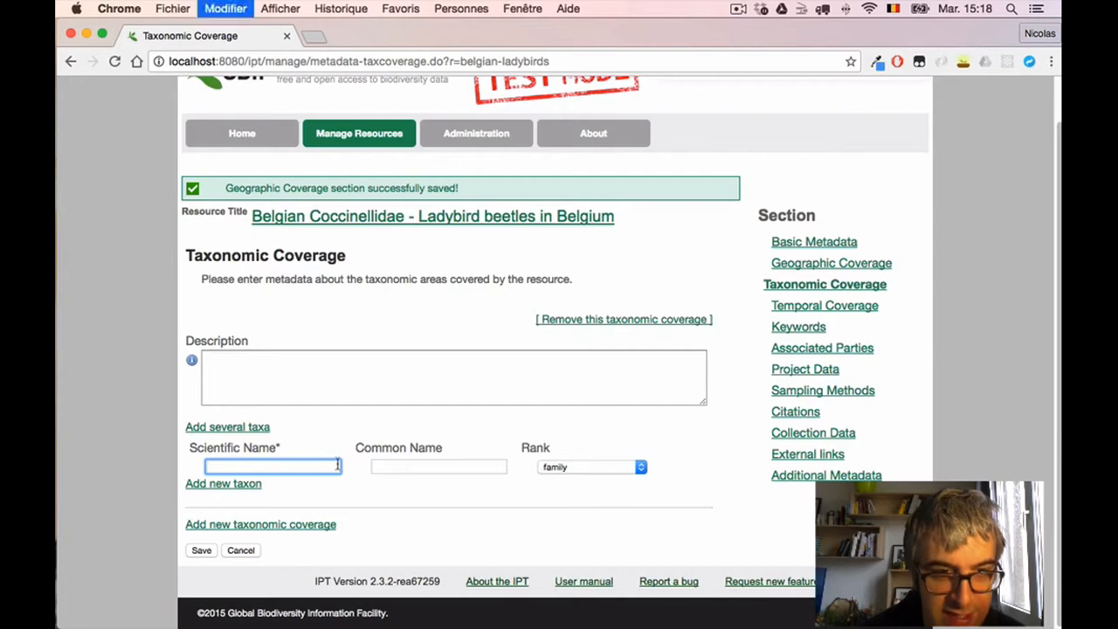
click(391, 466)
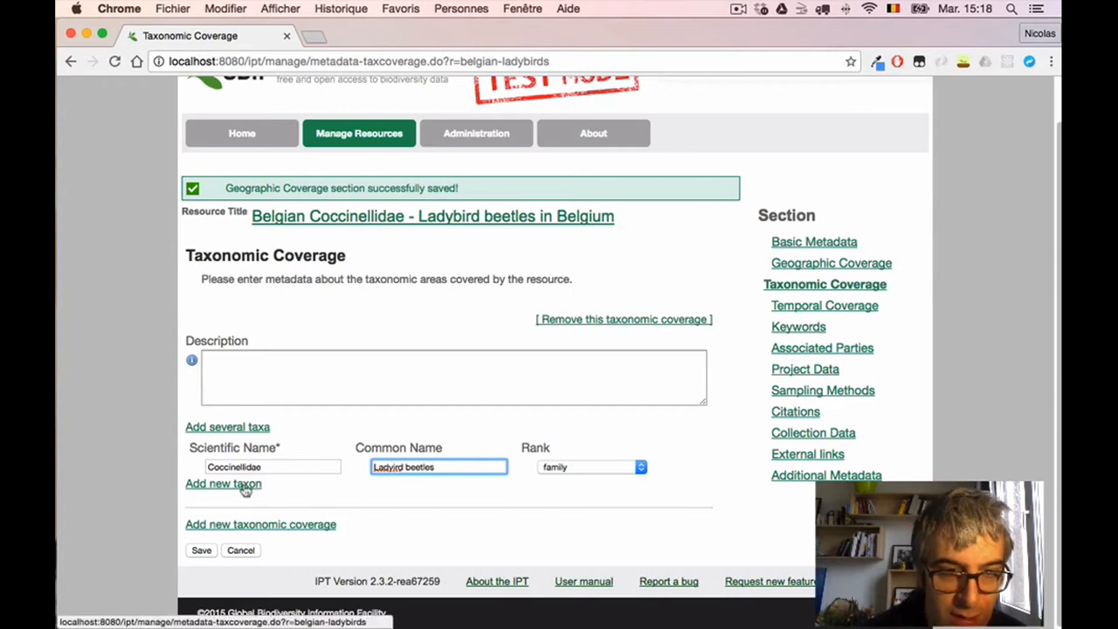
click(202, 552)
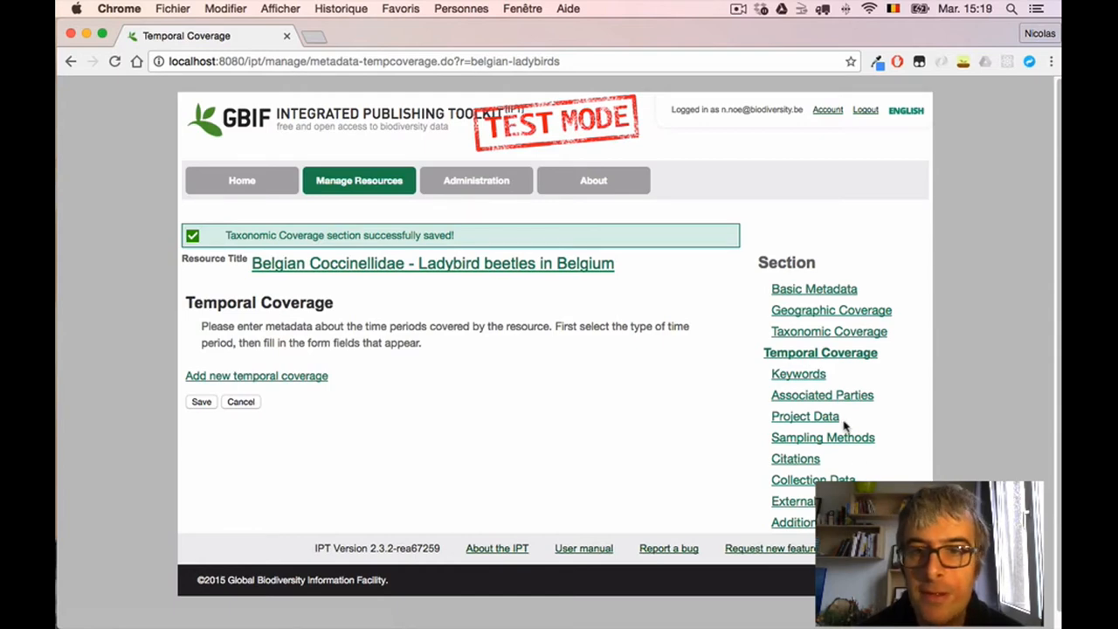
Review the resource's Basic Metadata, Geographic Coverage and Taxonomic Coverage sections
click(809, 294)
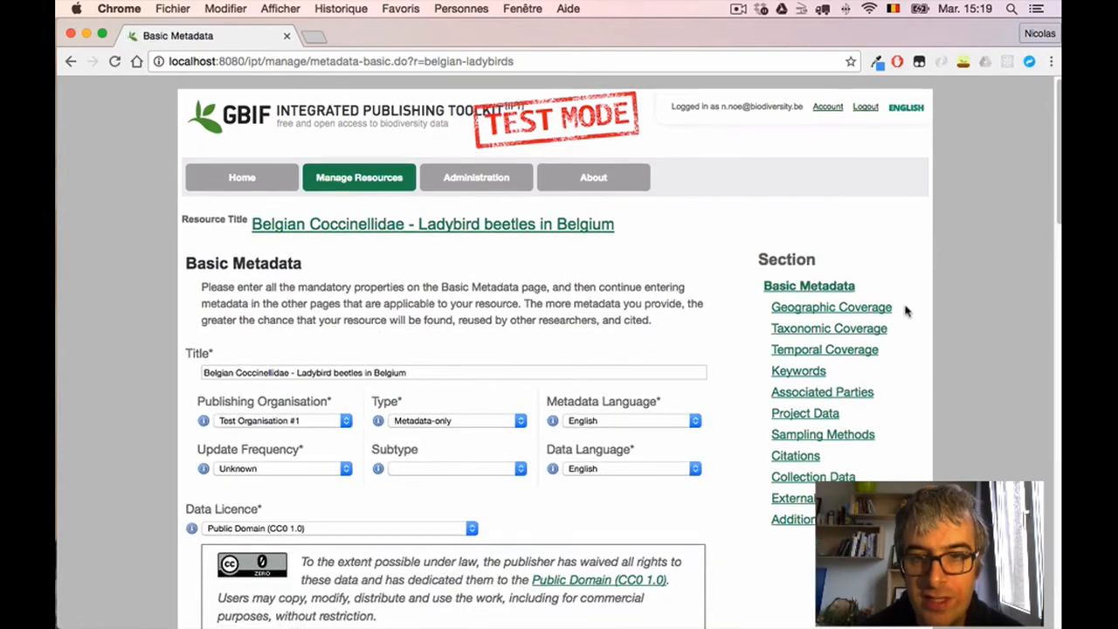
click(856, 297)
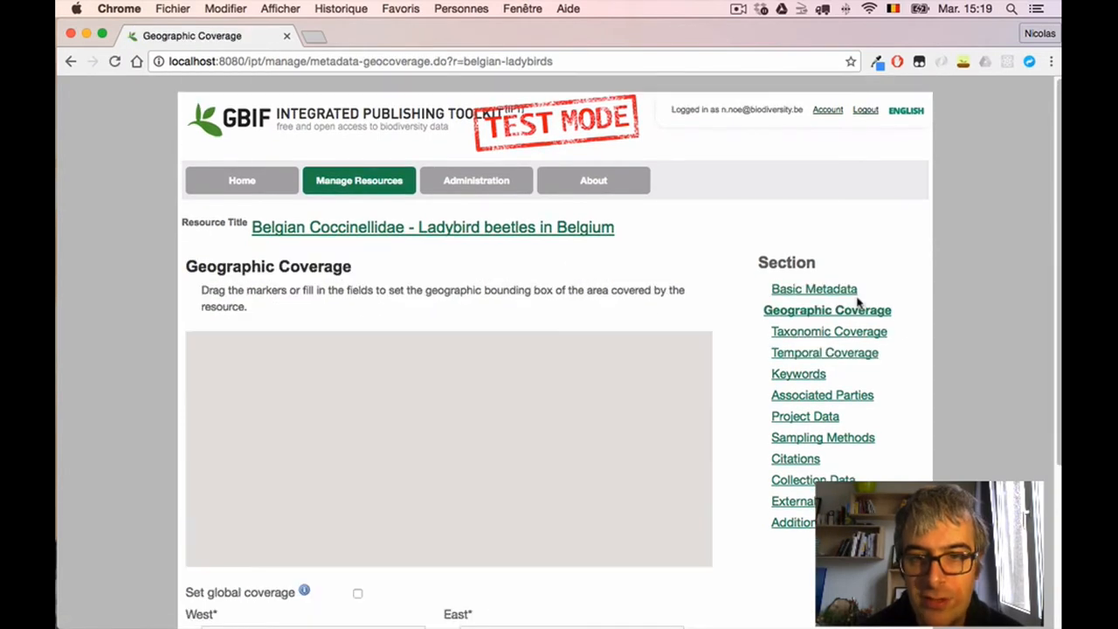
click(852, 332)
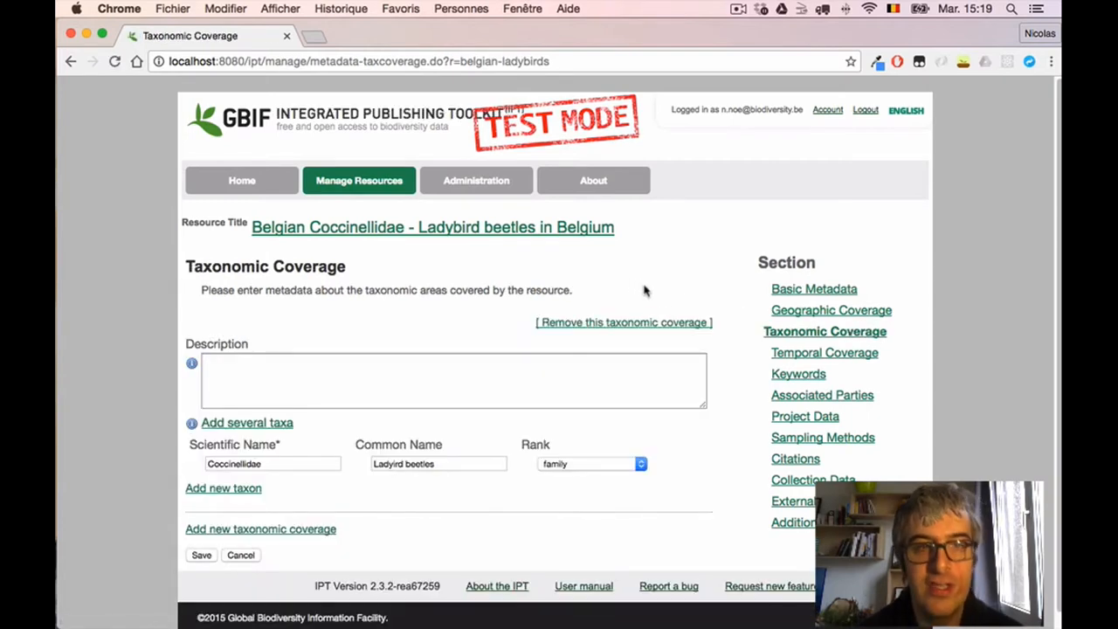
scroll(643, 290, down, 1)
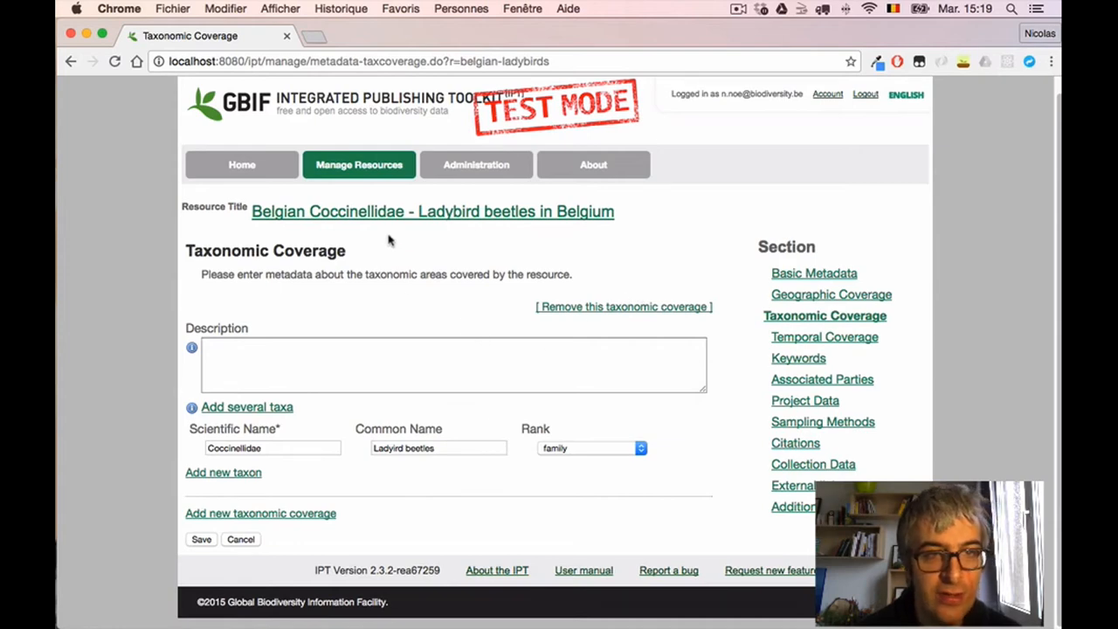
Publish the first version of the ladybird resource from its overview page with the change summary "First revision, metadata only."
click(429, 215)
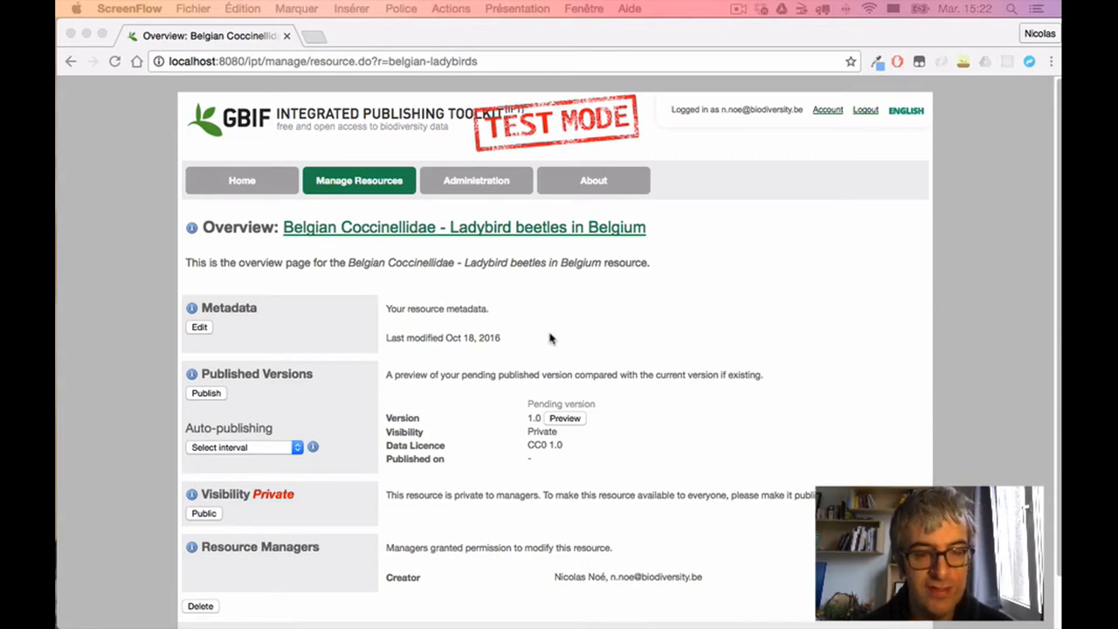
scroll(584, 344, down, 2)
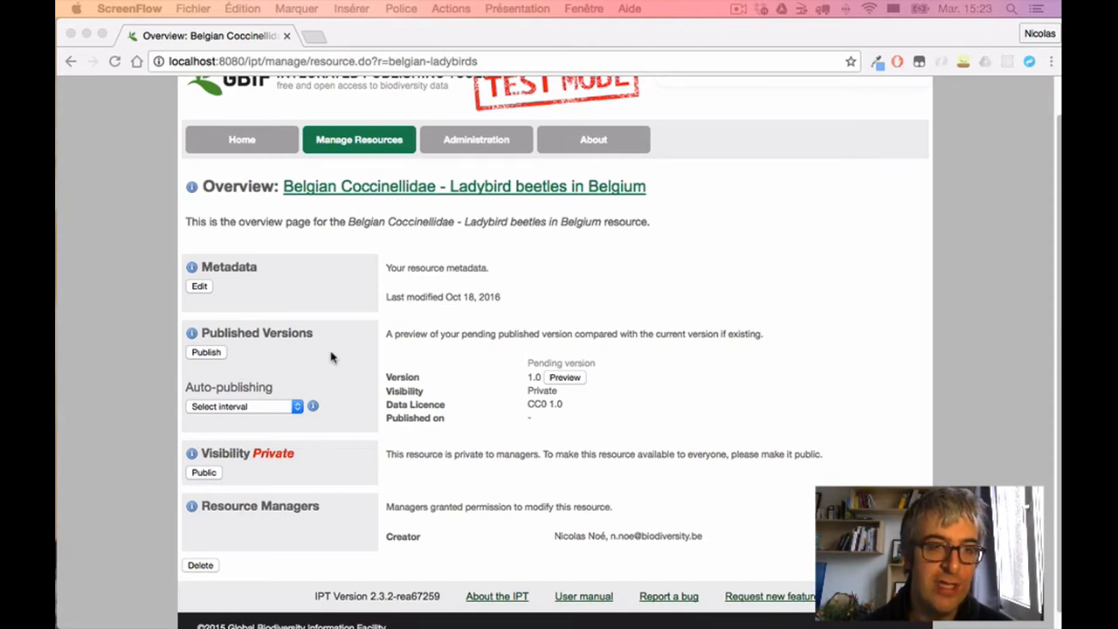
click(210, 352)
click(210, 351)
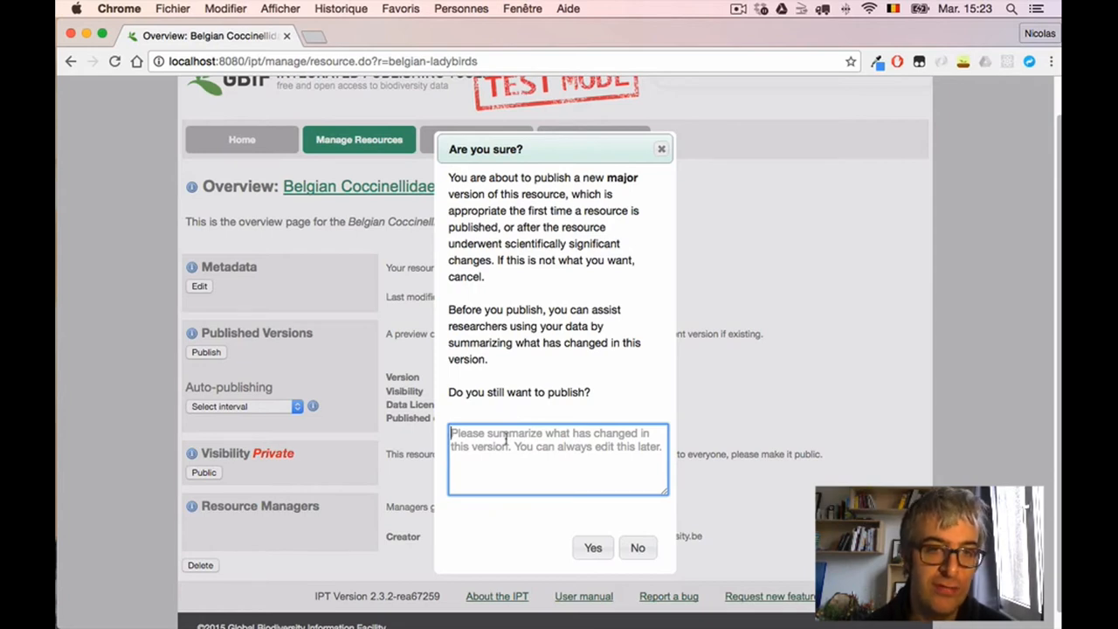
text(First)
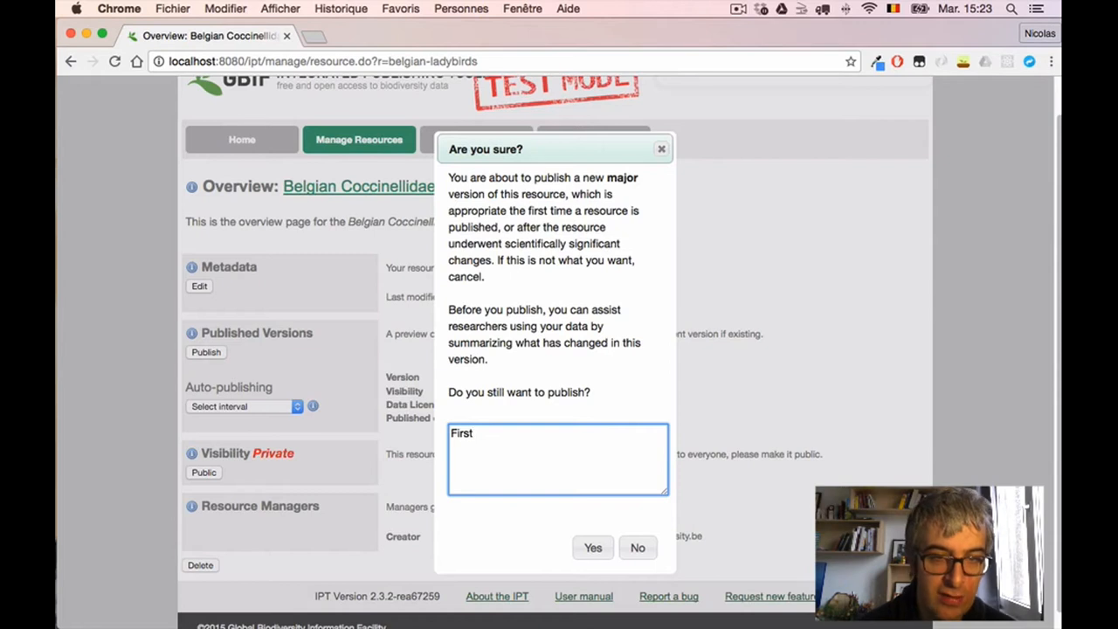
text(revisio)
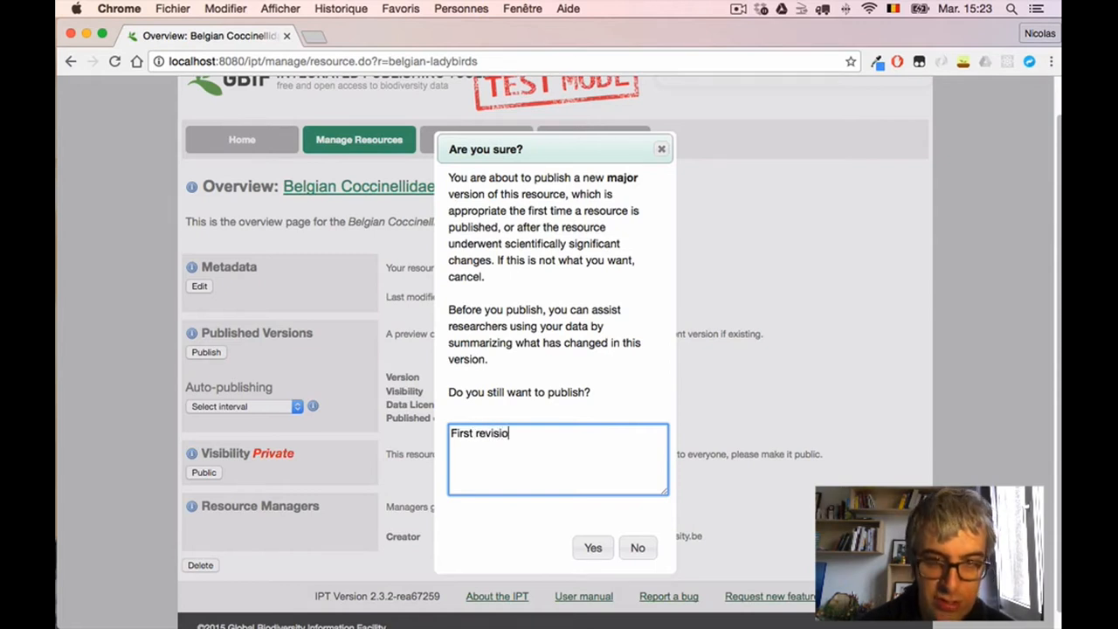
text(n, metadat)
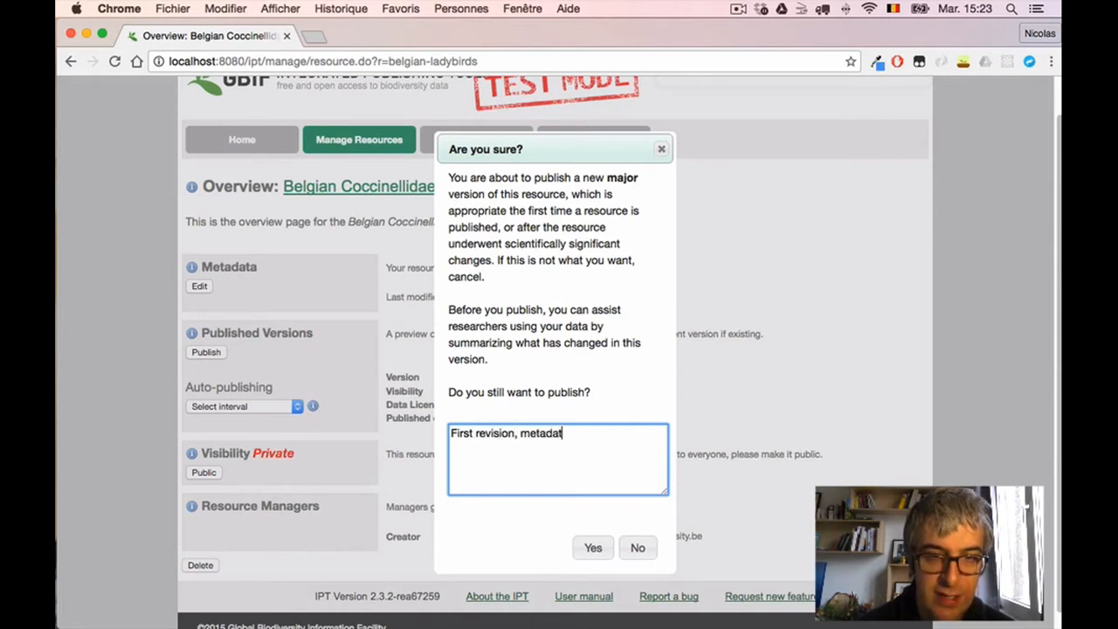
text(a only)
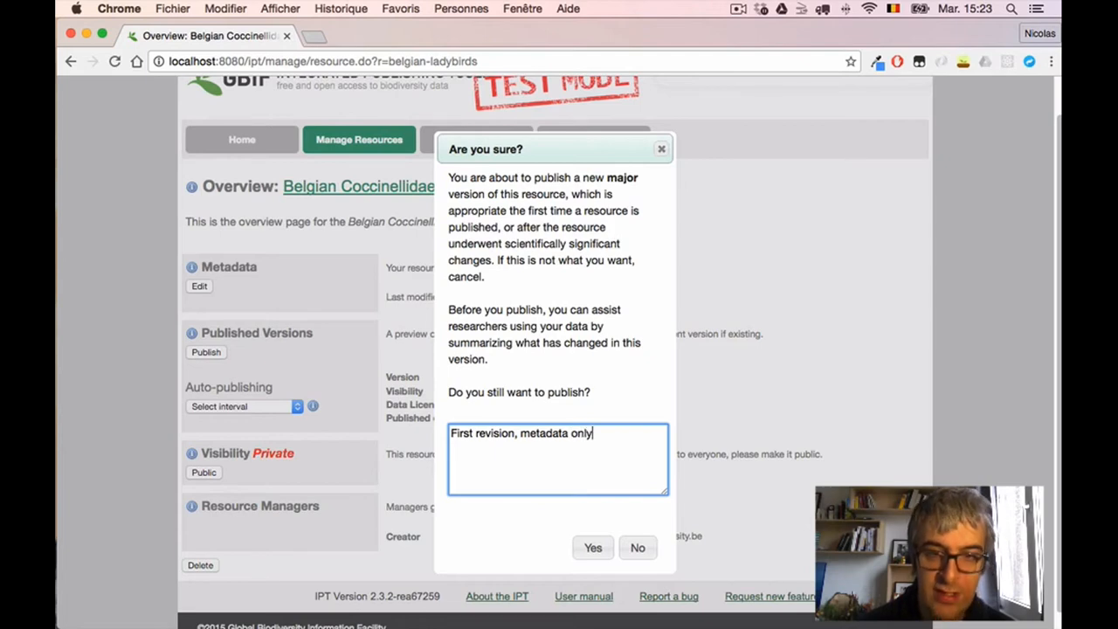
text(.)
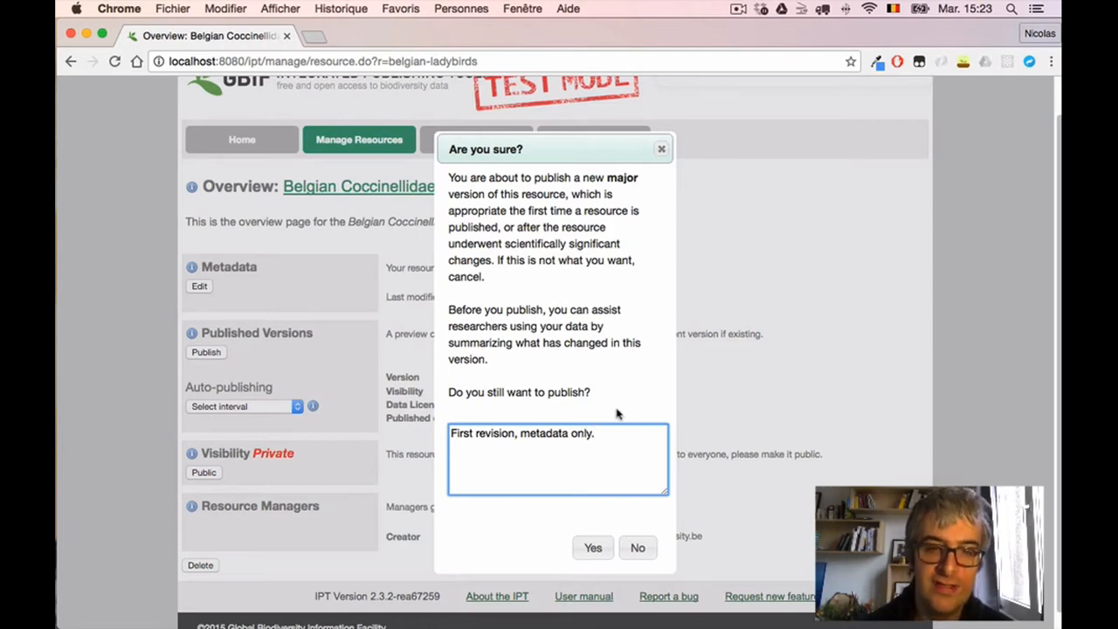
click(607, 547)
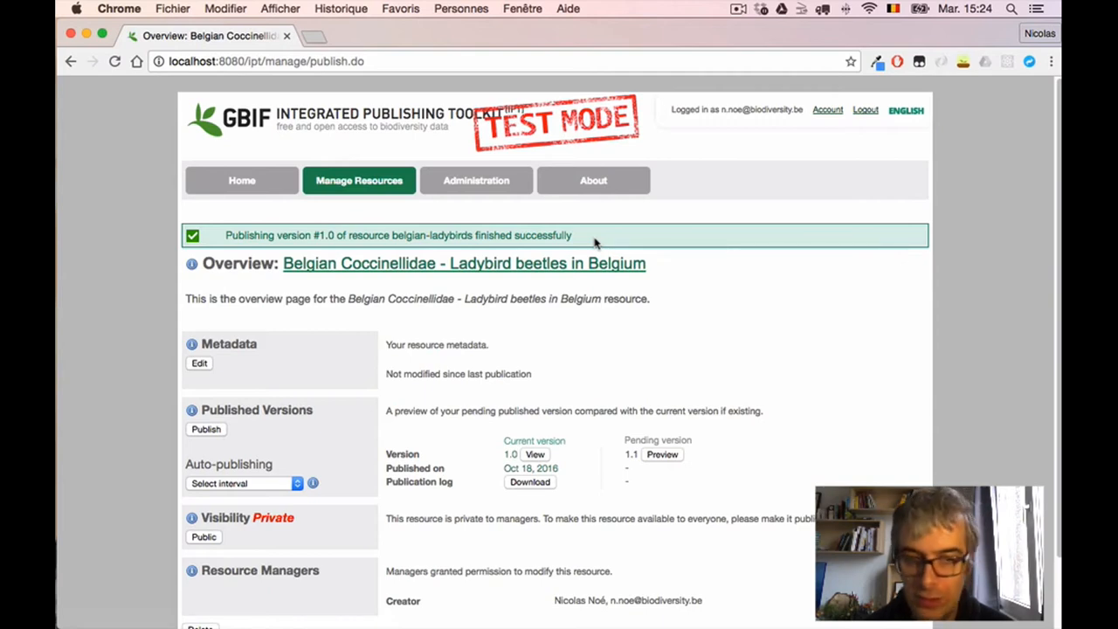
Change the resource's visibility to public and check the warning beside the registration option
scroll(519, 353, down, 3)
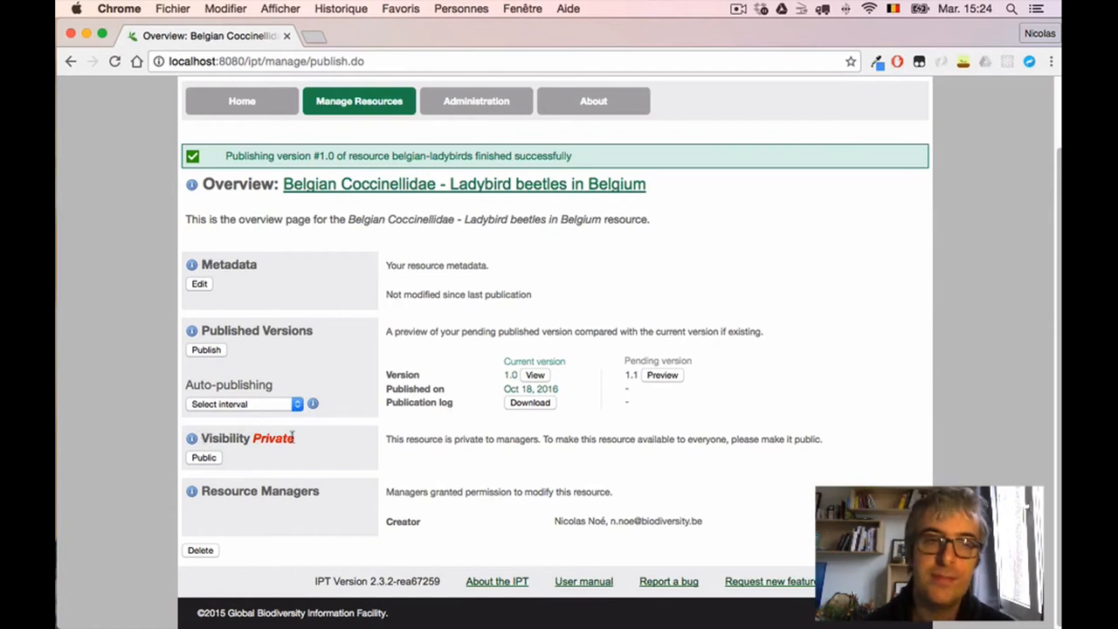
click(208, 458)
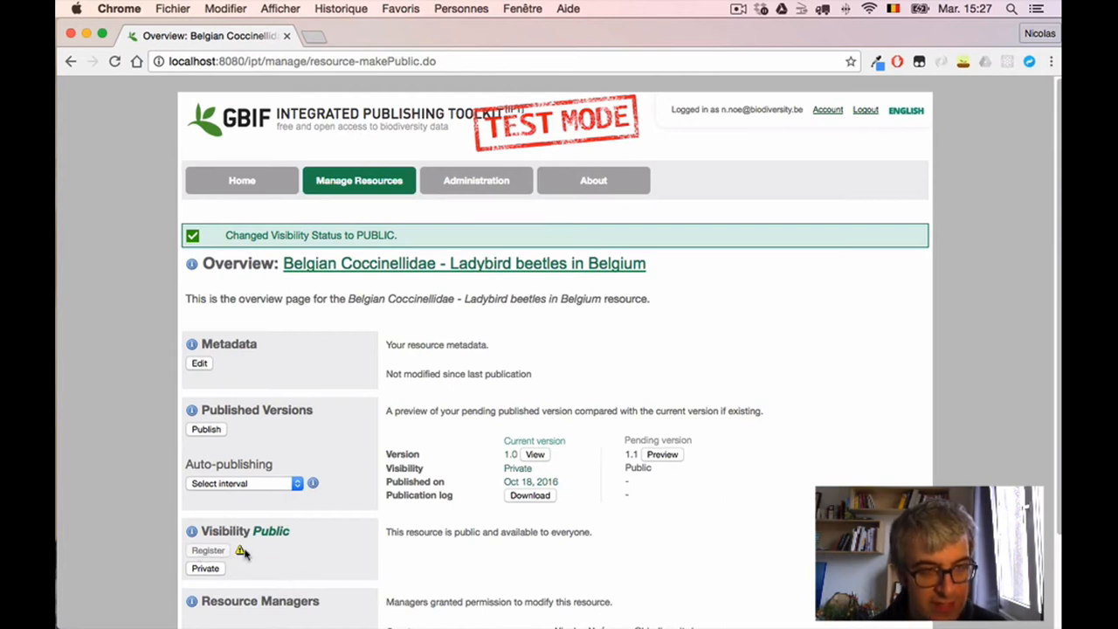
mouse_move(240, 552)
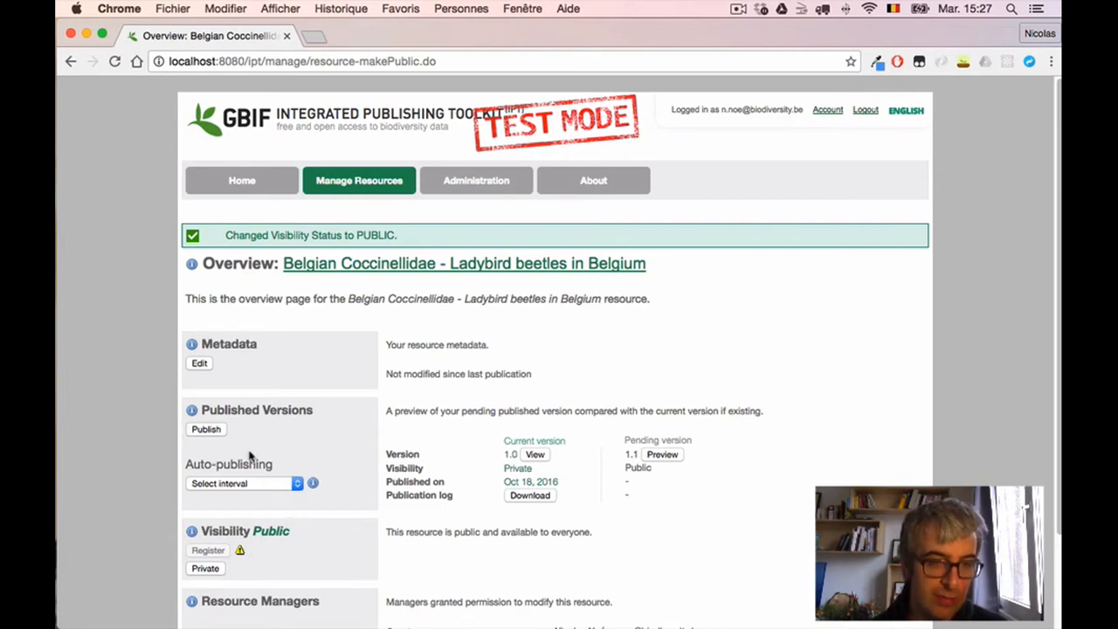
Publish a new minor version of the resource with the change summary "Published again"
click(206, 429)
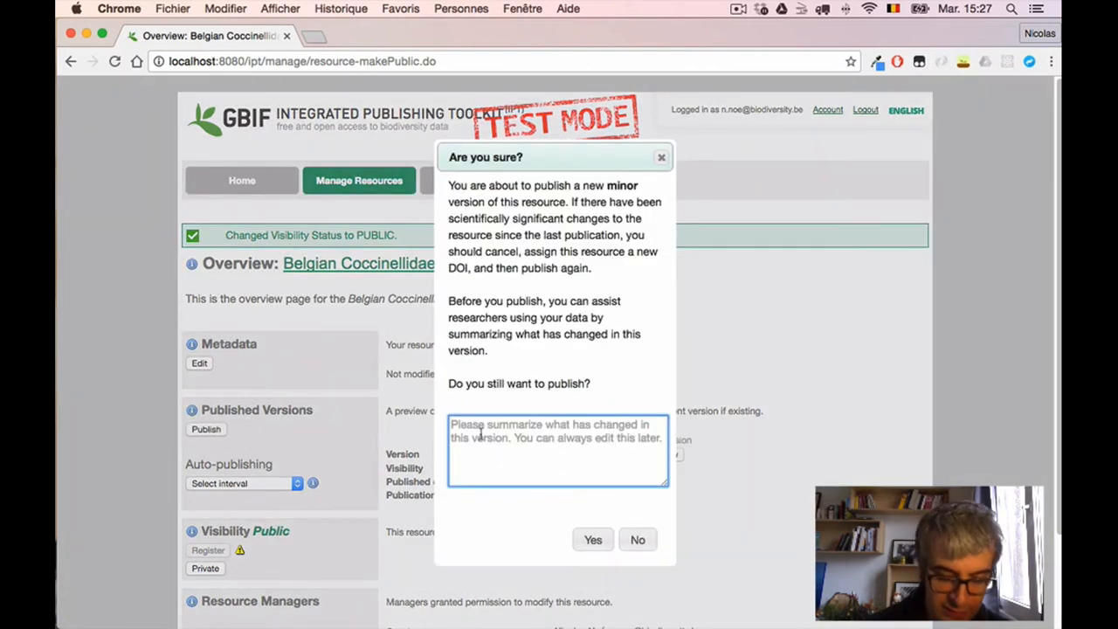
text(Publishe)
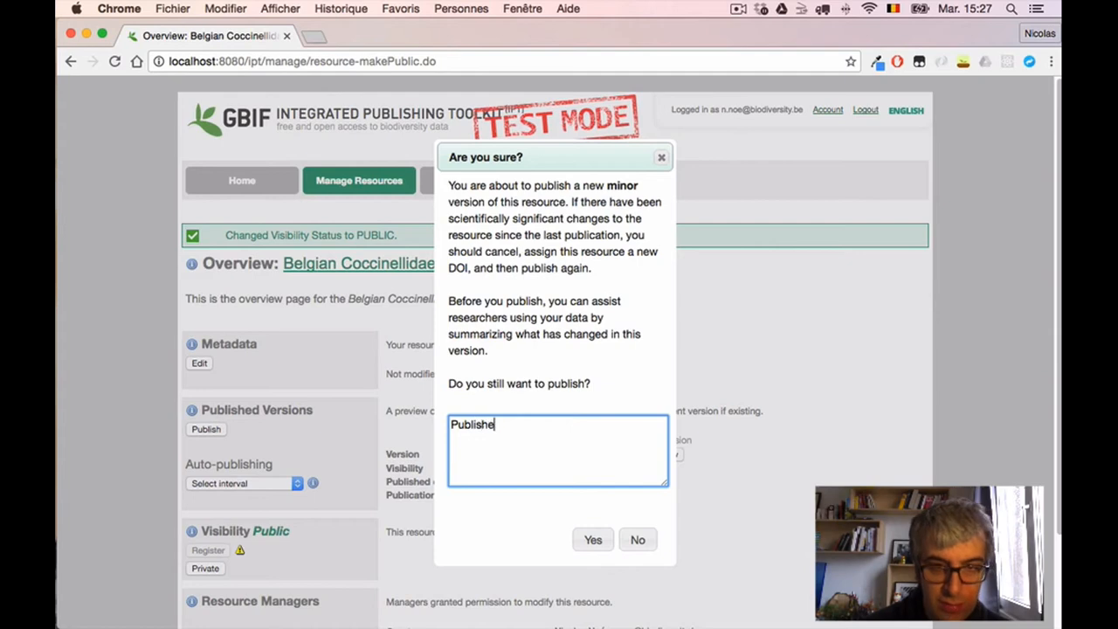
text(d again)
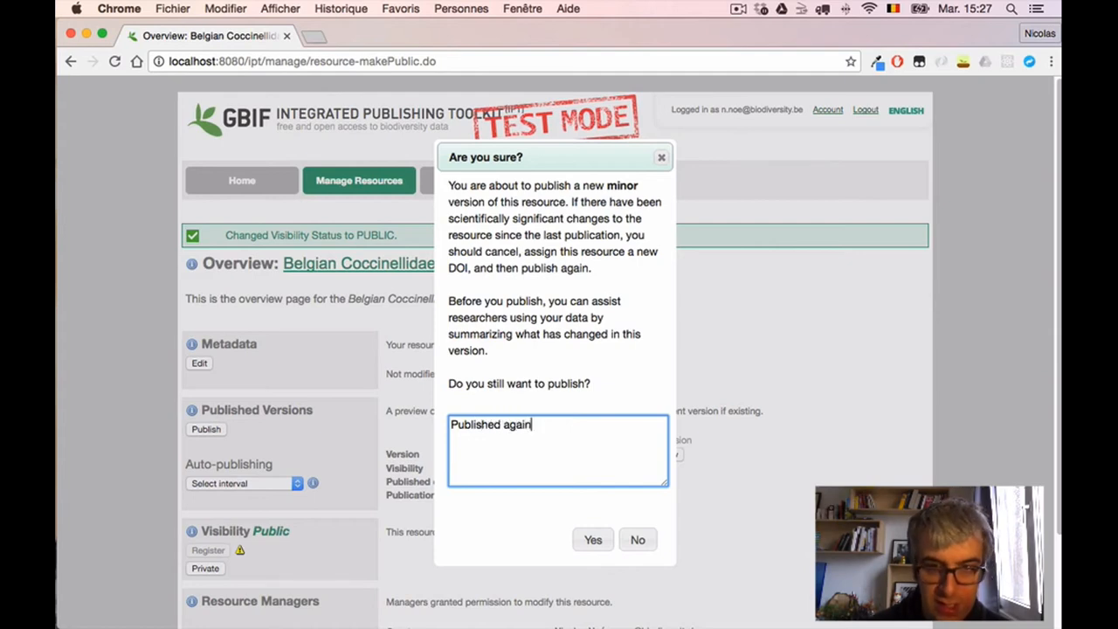
click(593, 538)
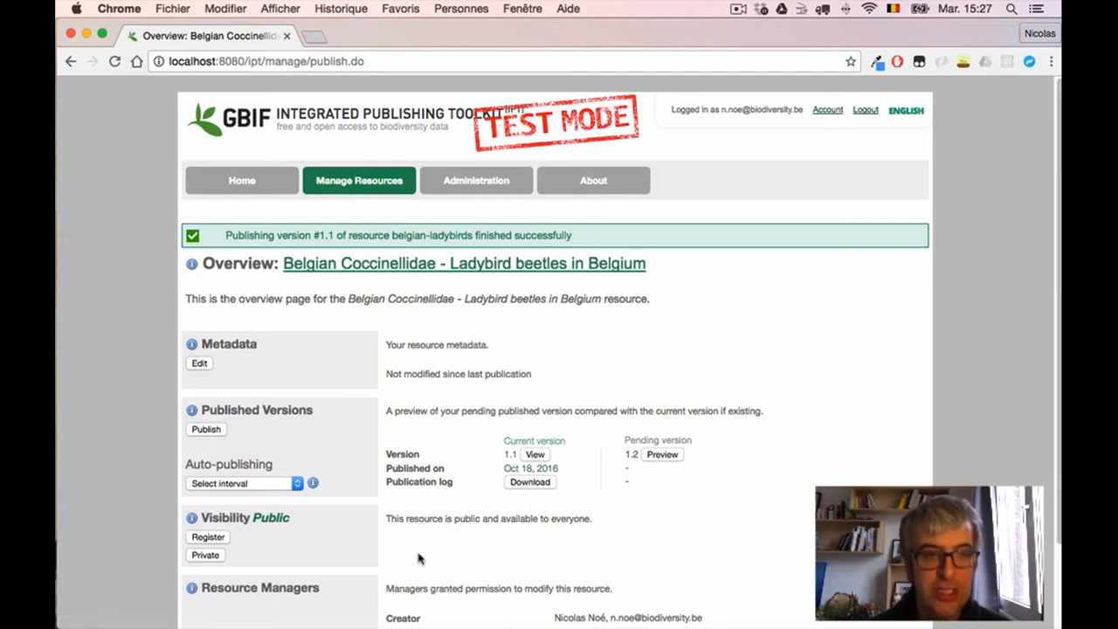
Register the resource with GBIF, confirming that the GBIF data sharing agreement has been read and understood
click(214, 538)
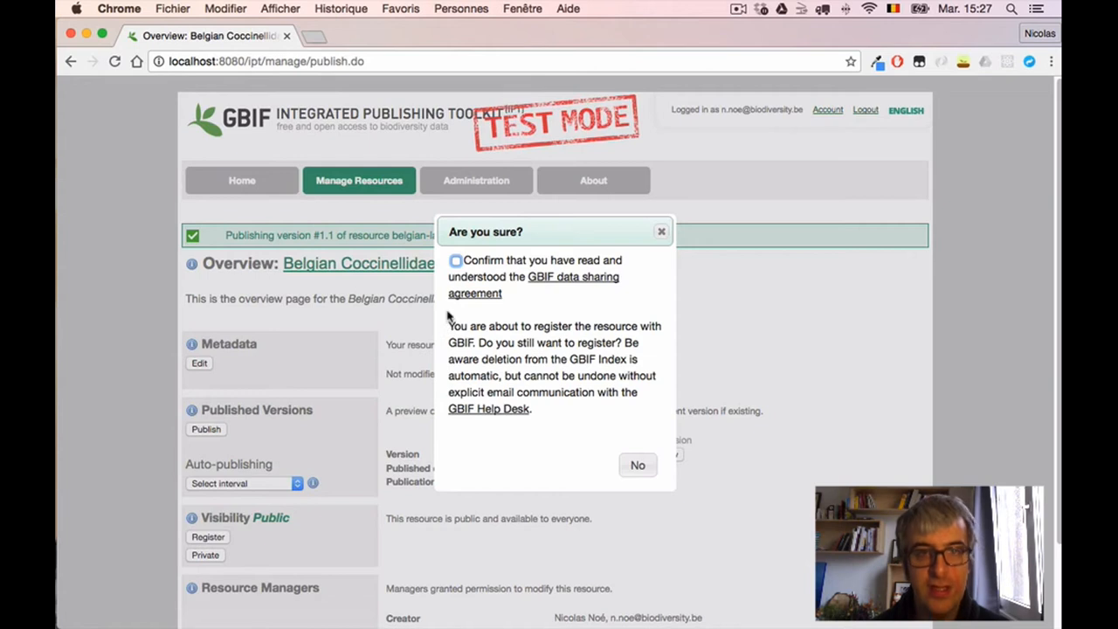
click(455, 261)
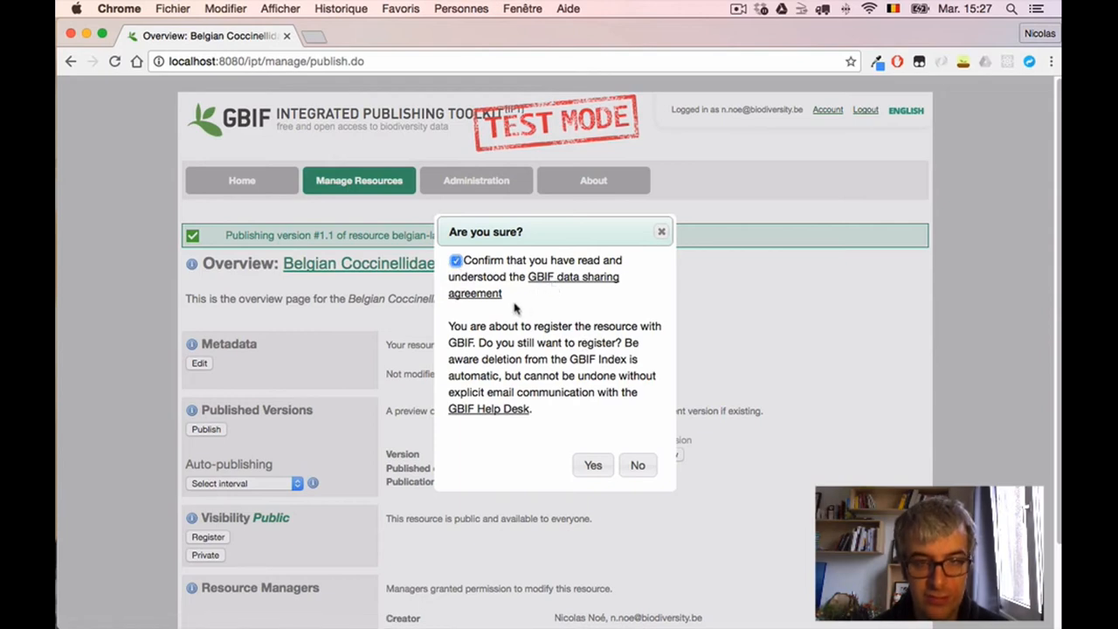
click(593, 465)
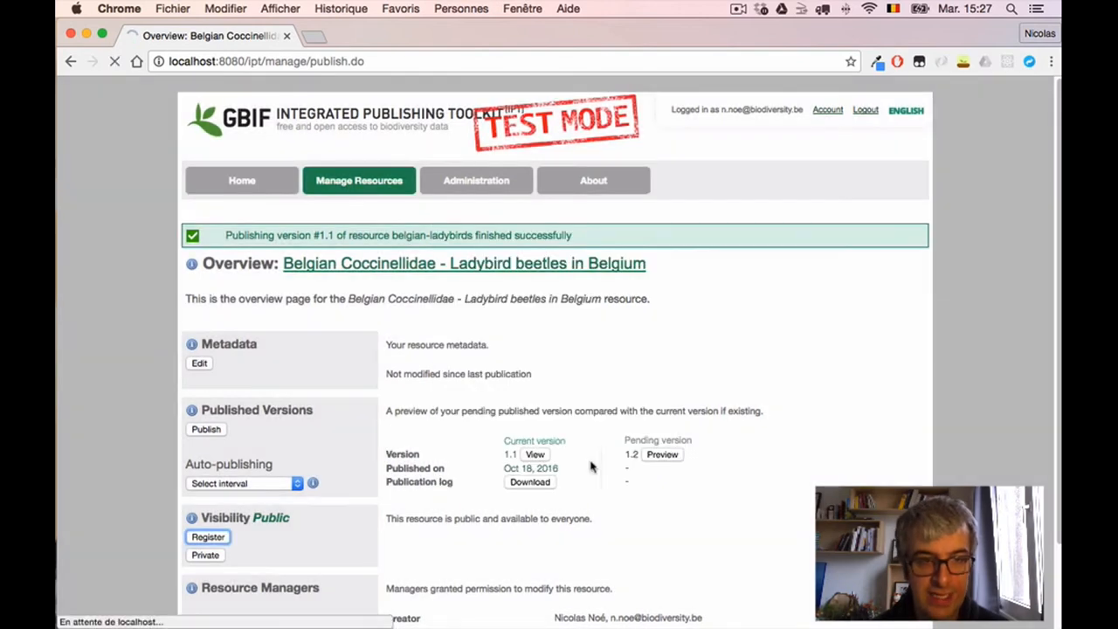